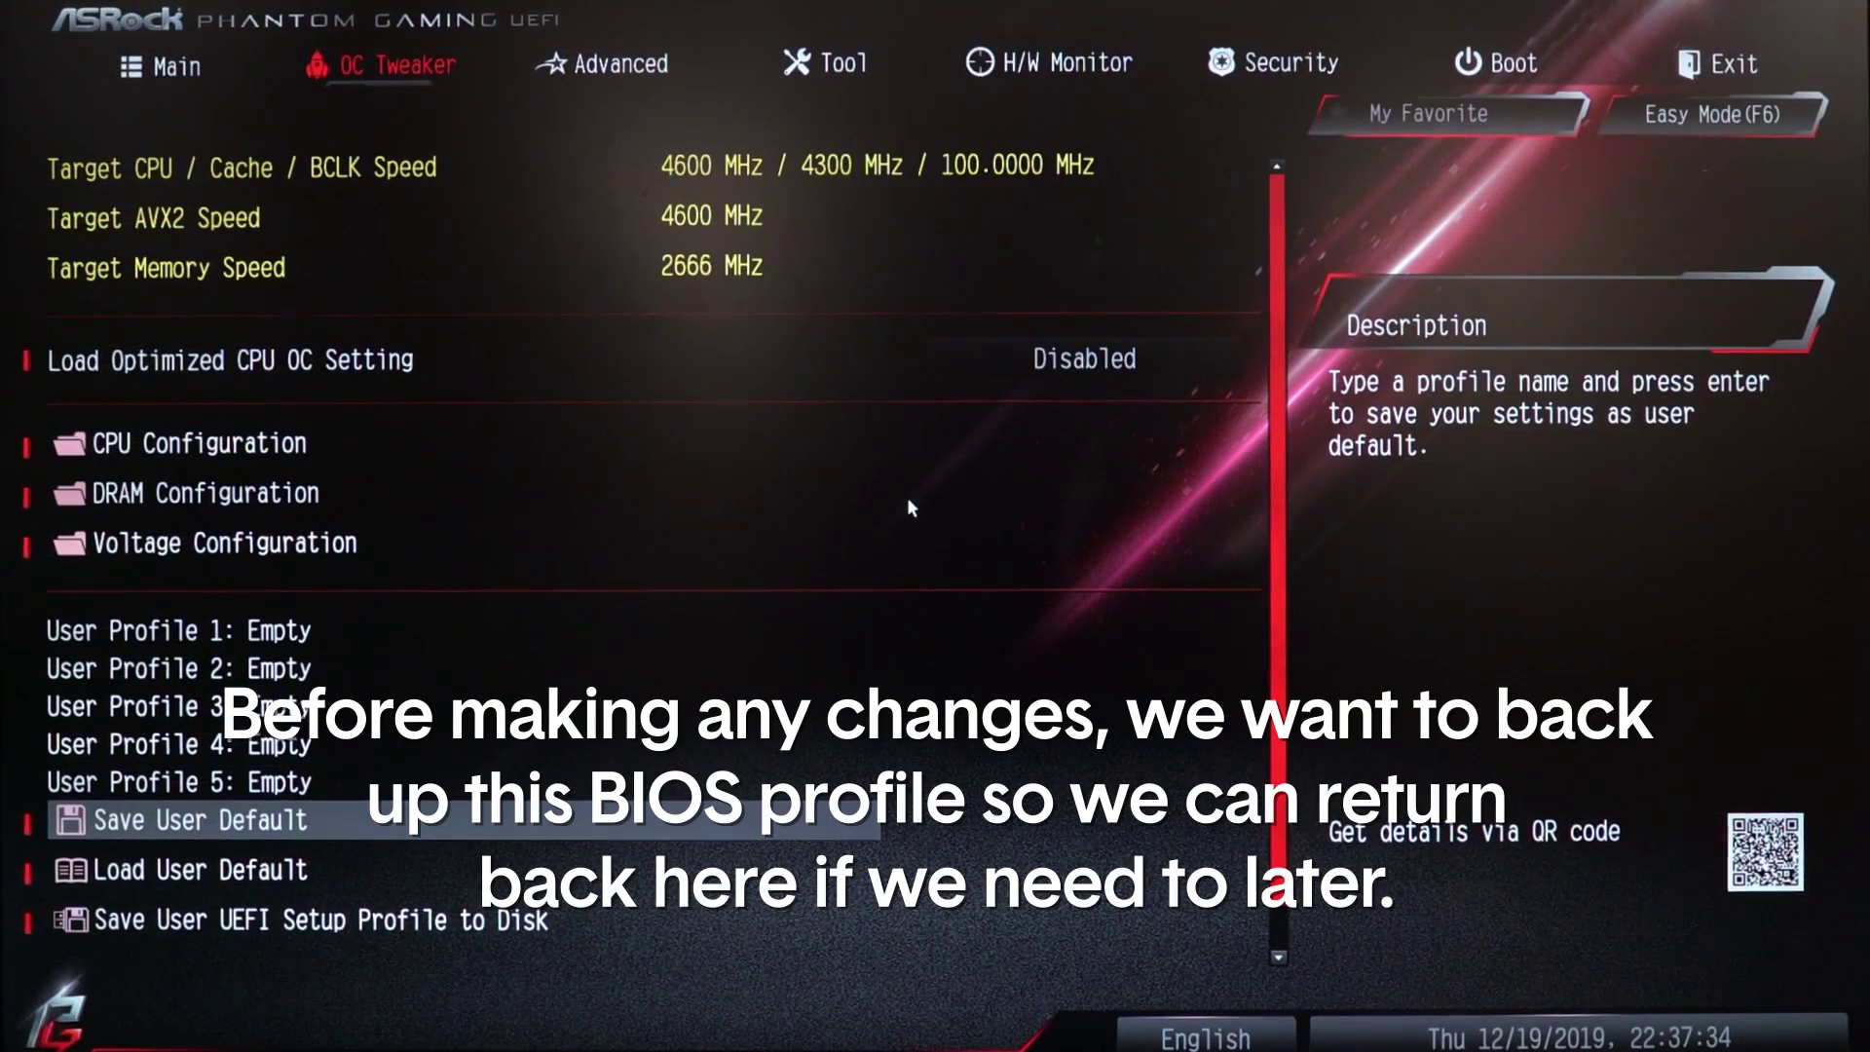
# Save the current BIOS settings to the User Profile 1 slot under the name 'profile1'
pyautogui.press('Return')
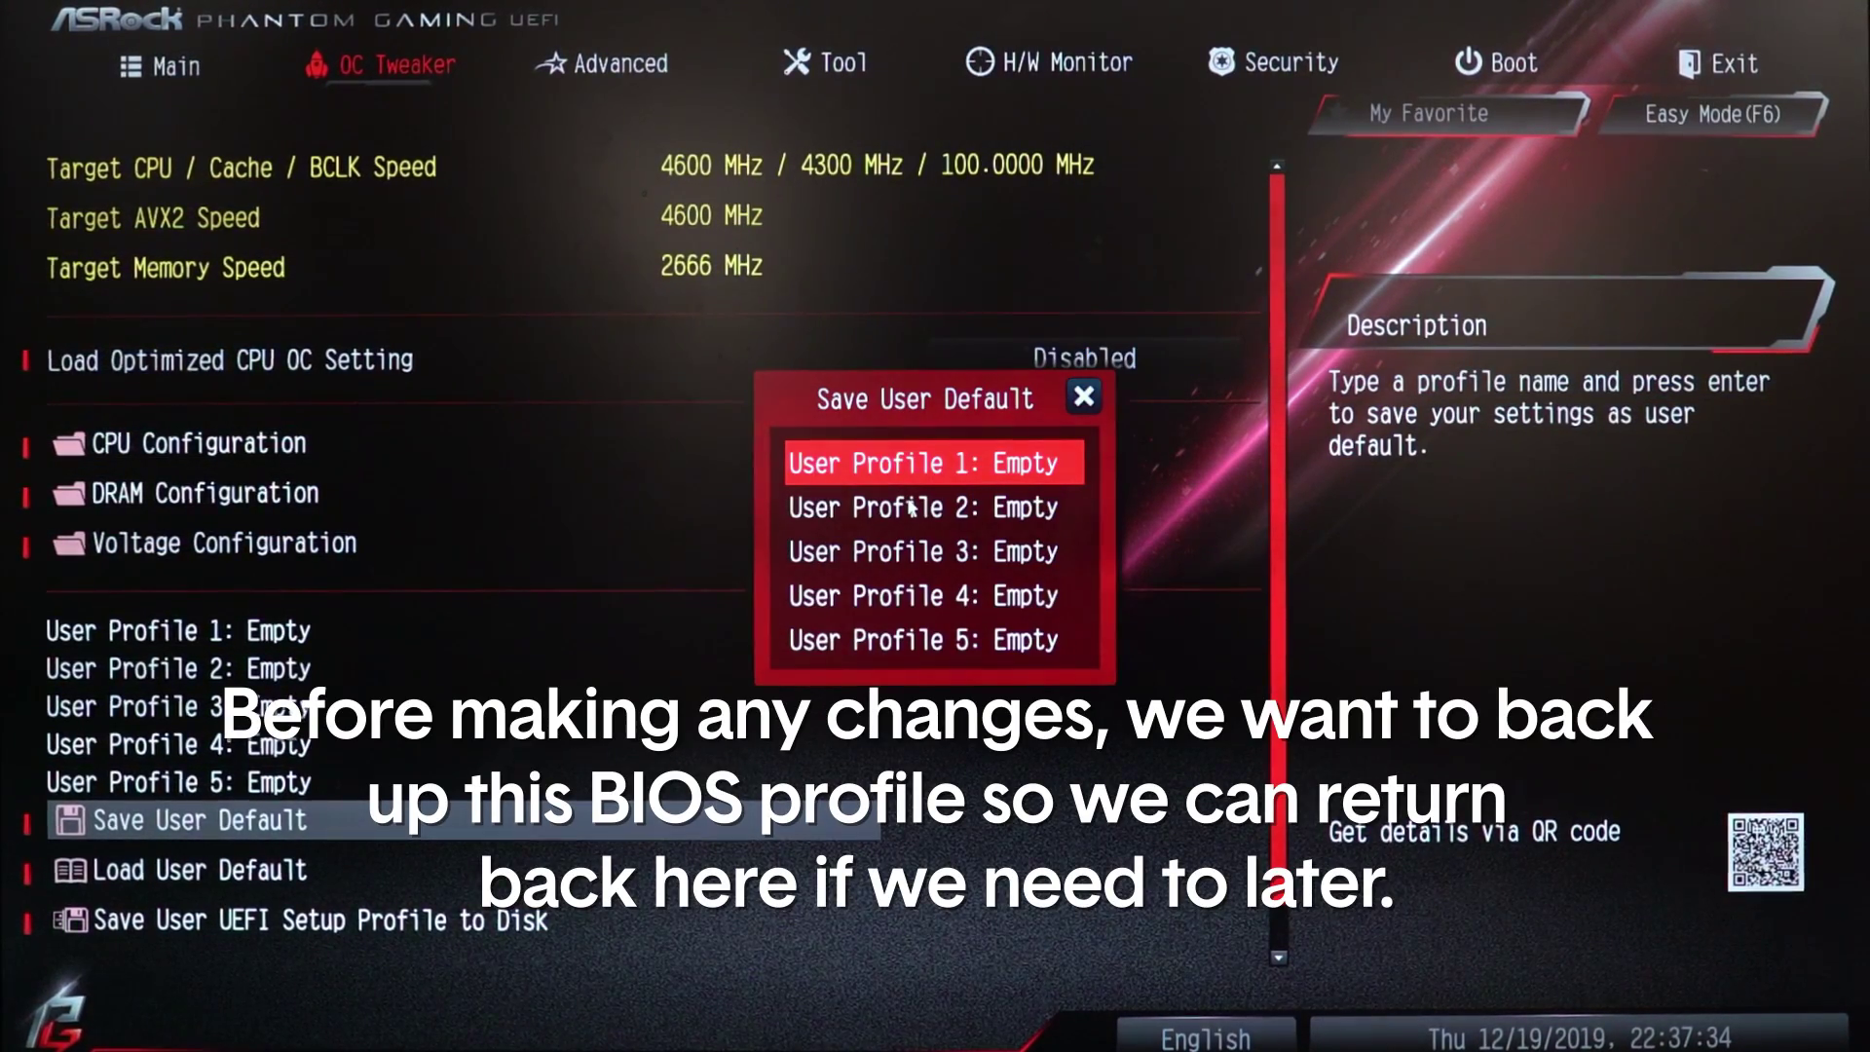
pyautogui.press('Return')
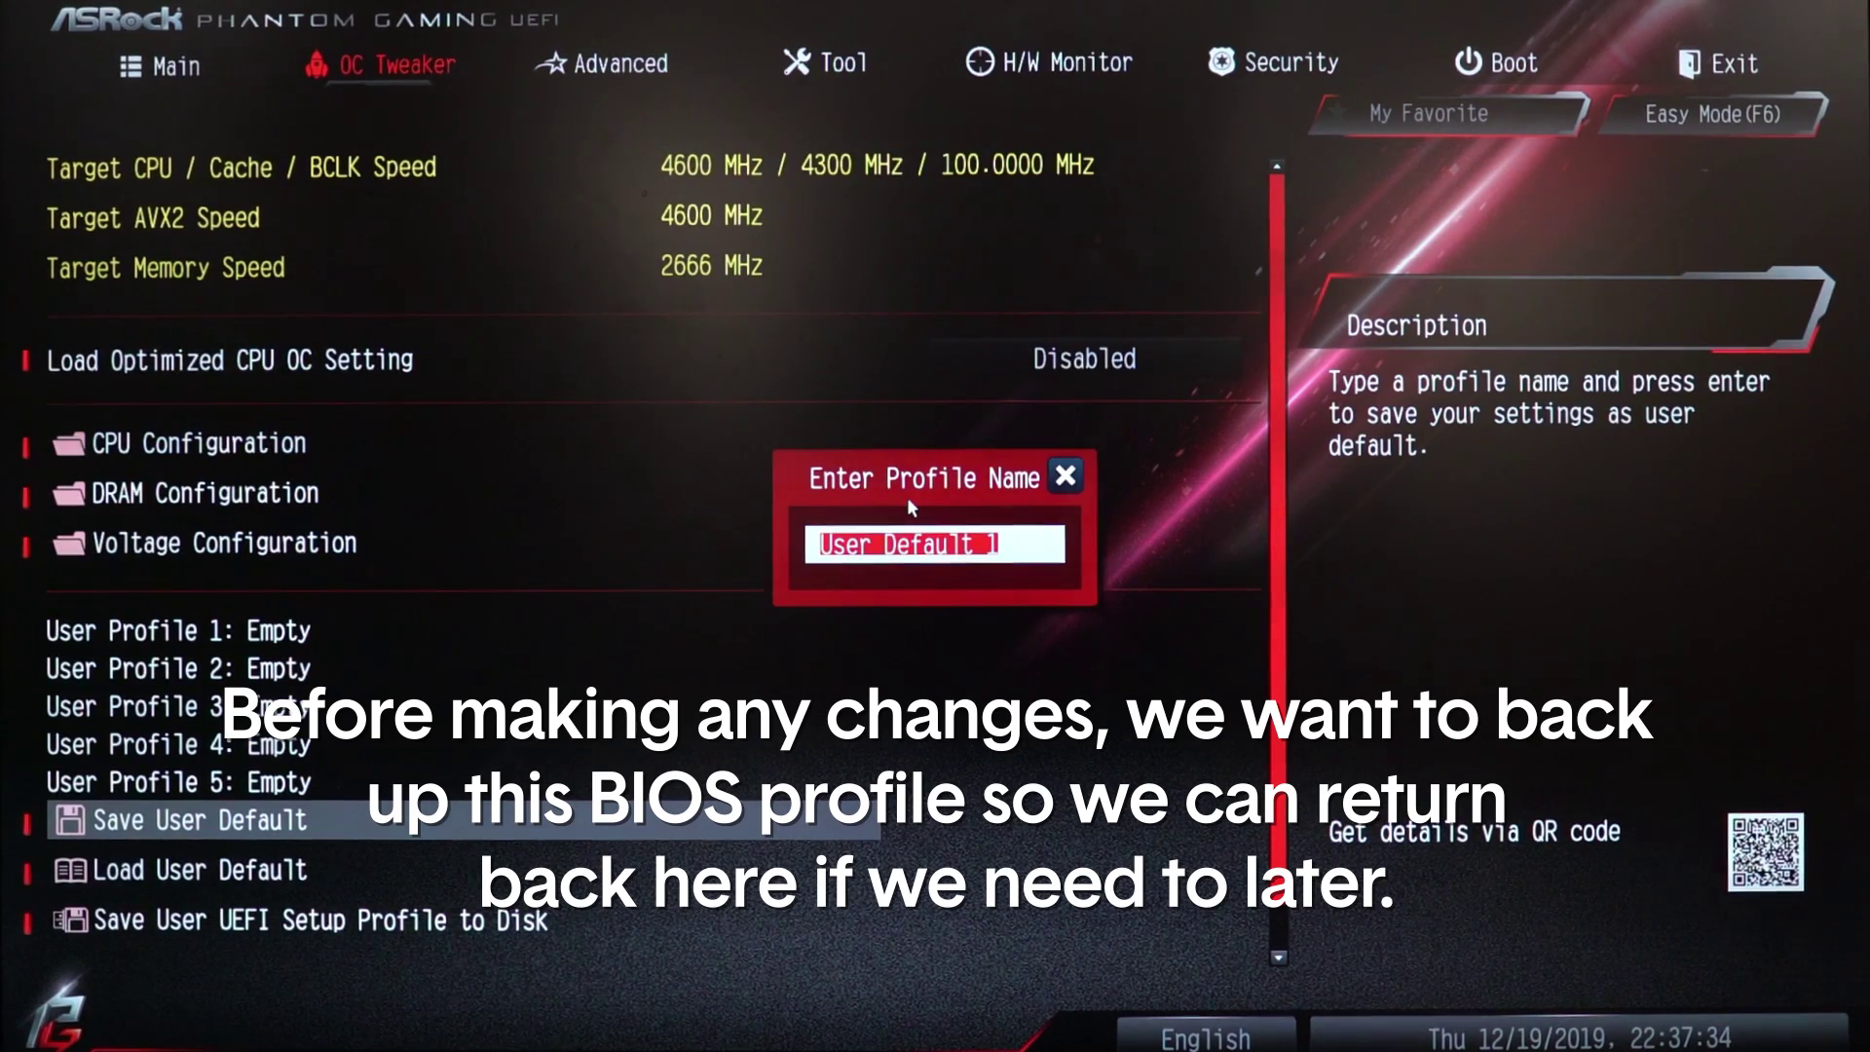
pyautogui.write('p')
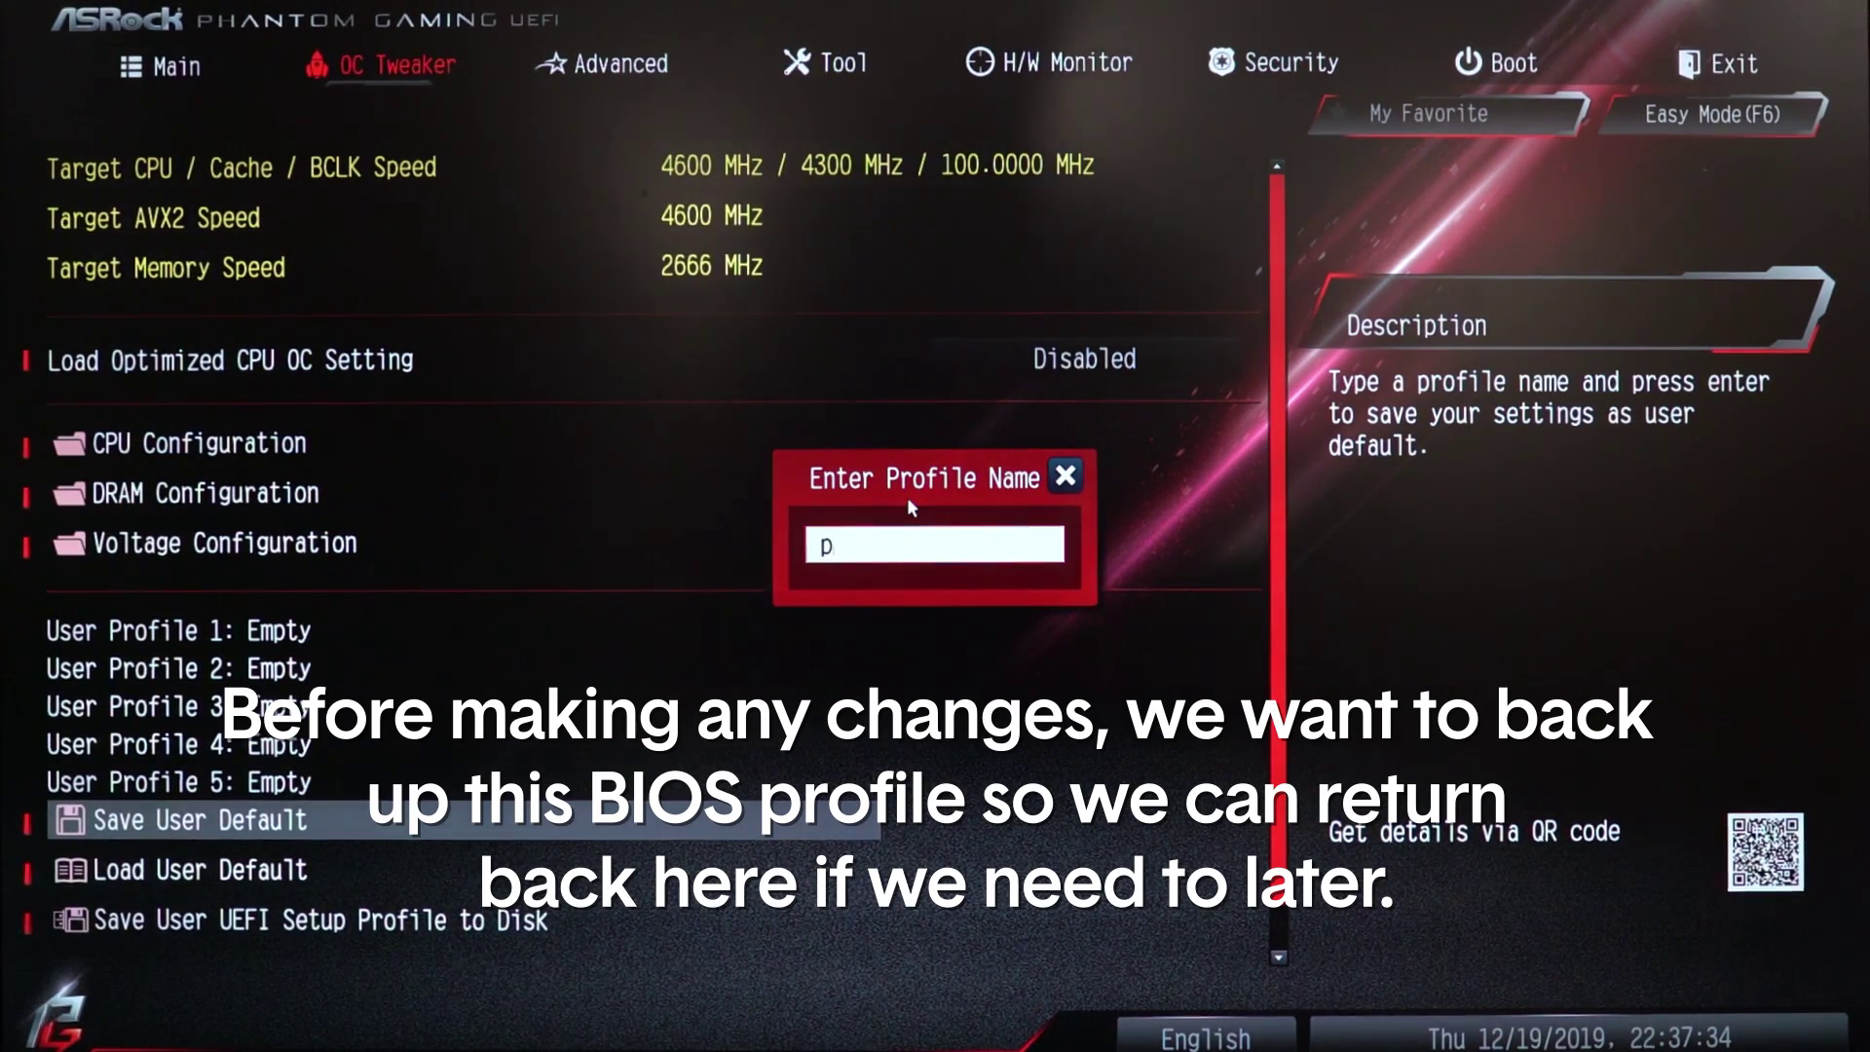
pyautogui.write('rofile')
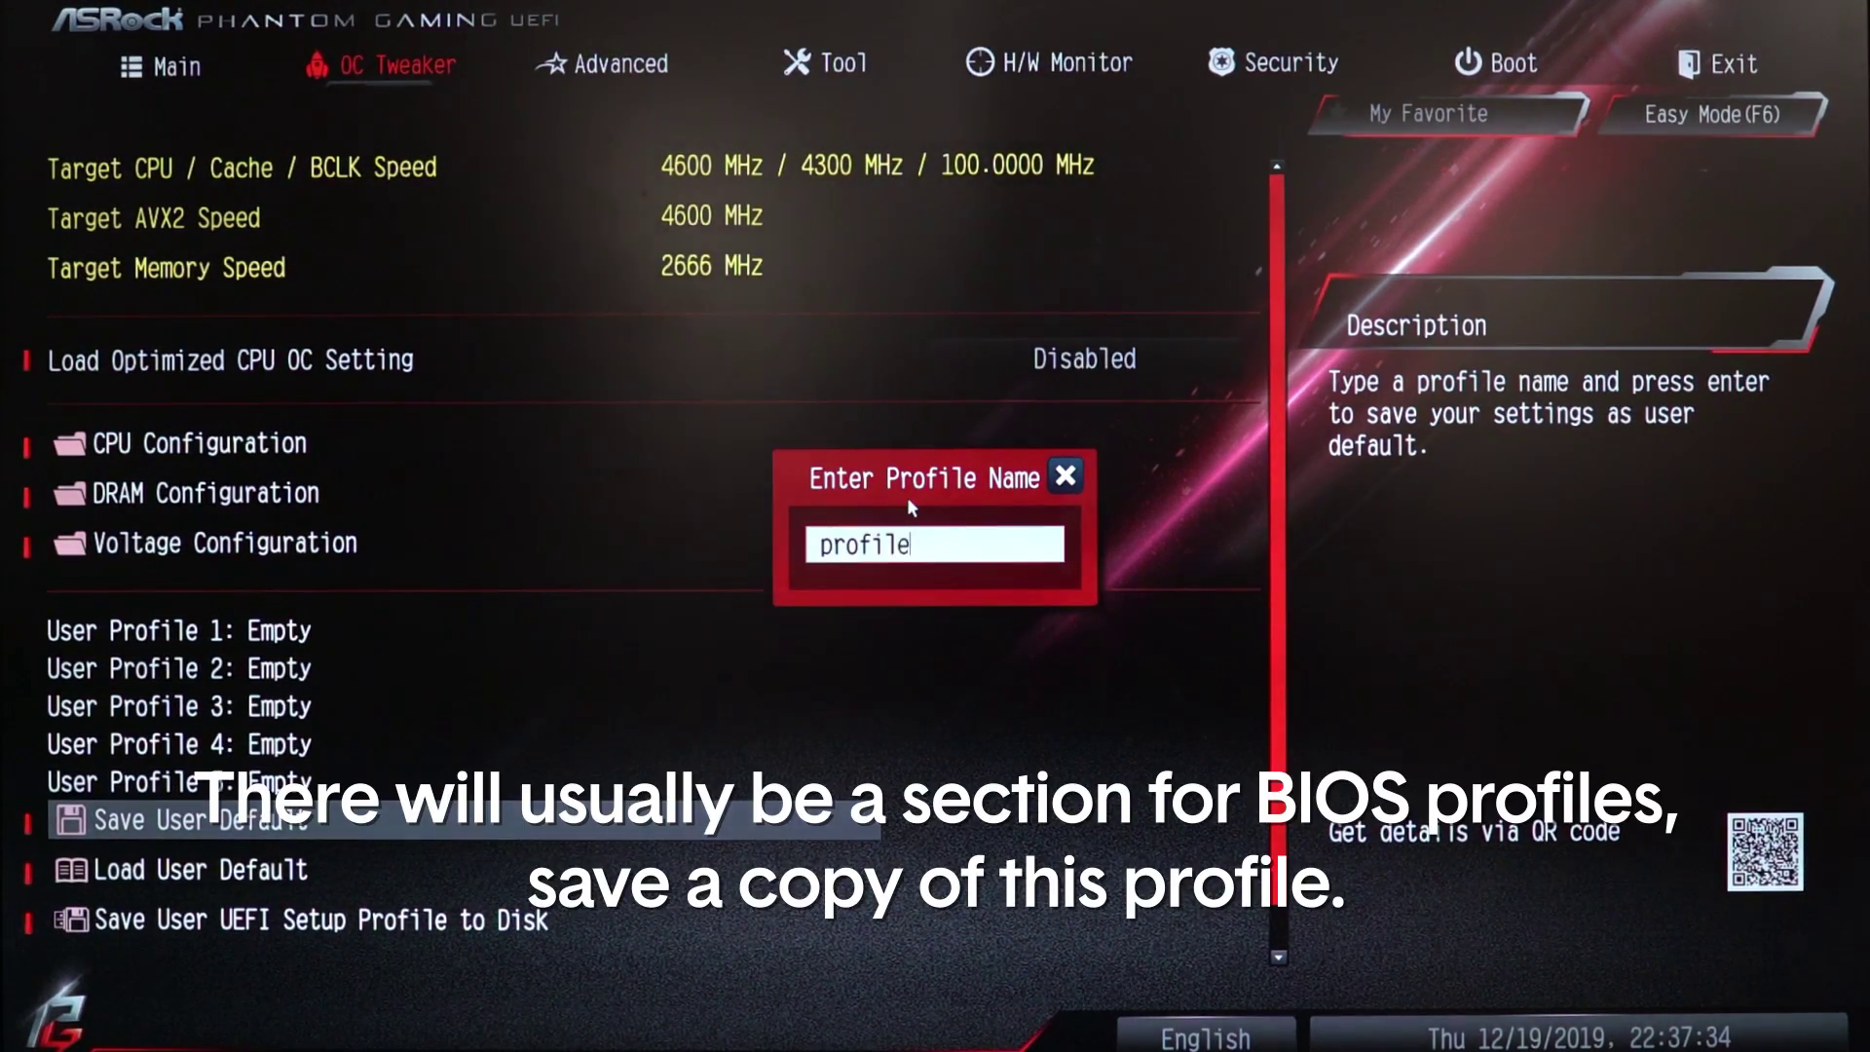
pyautogui.write('1')
pyautogui.press('Return')
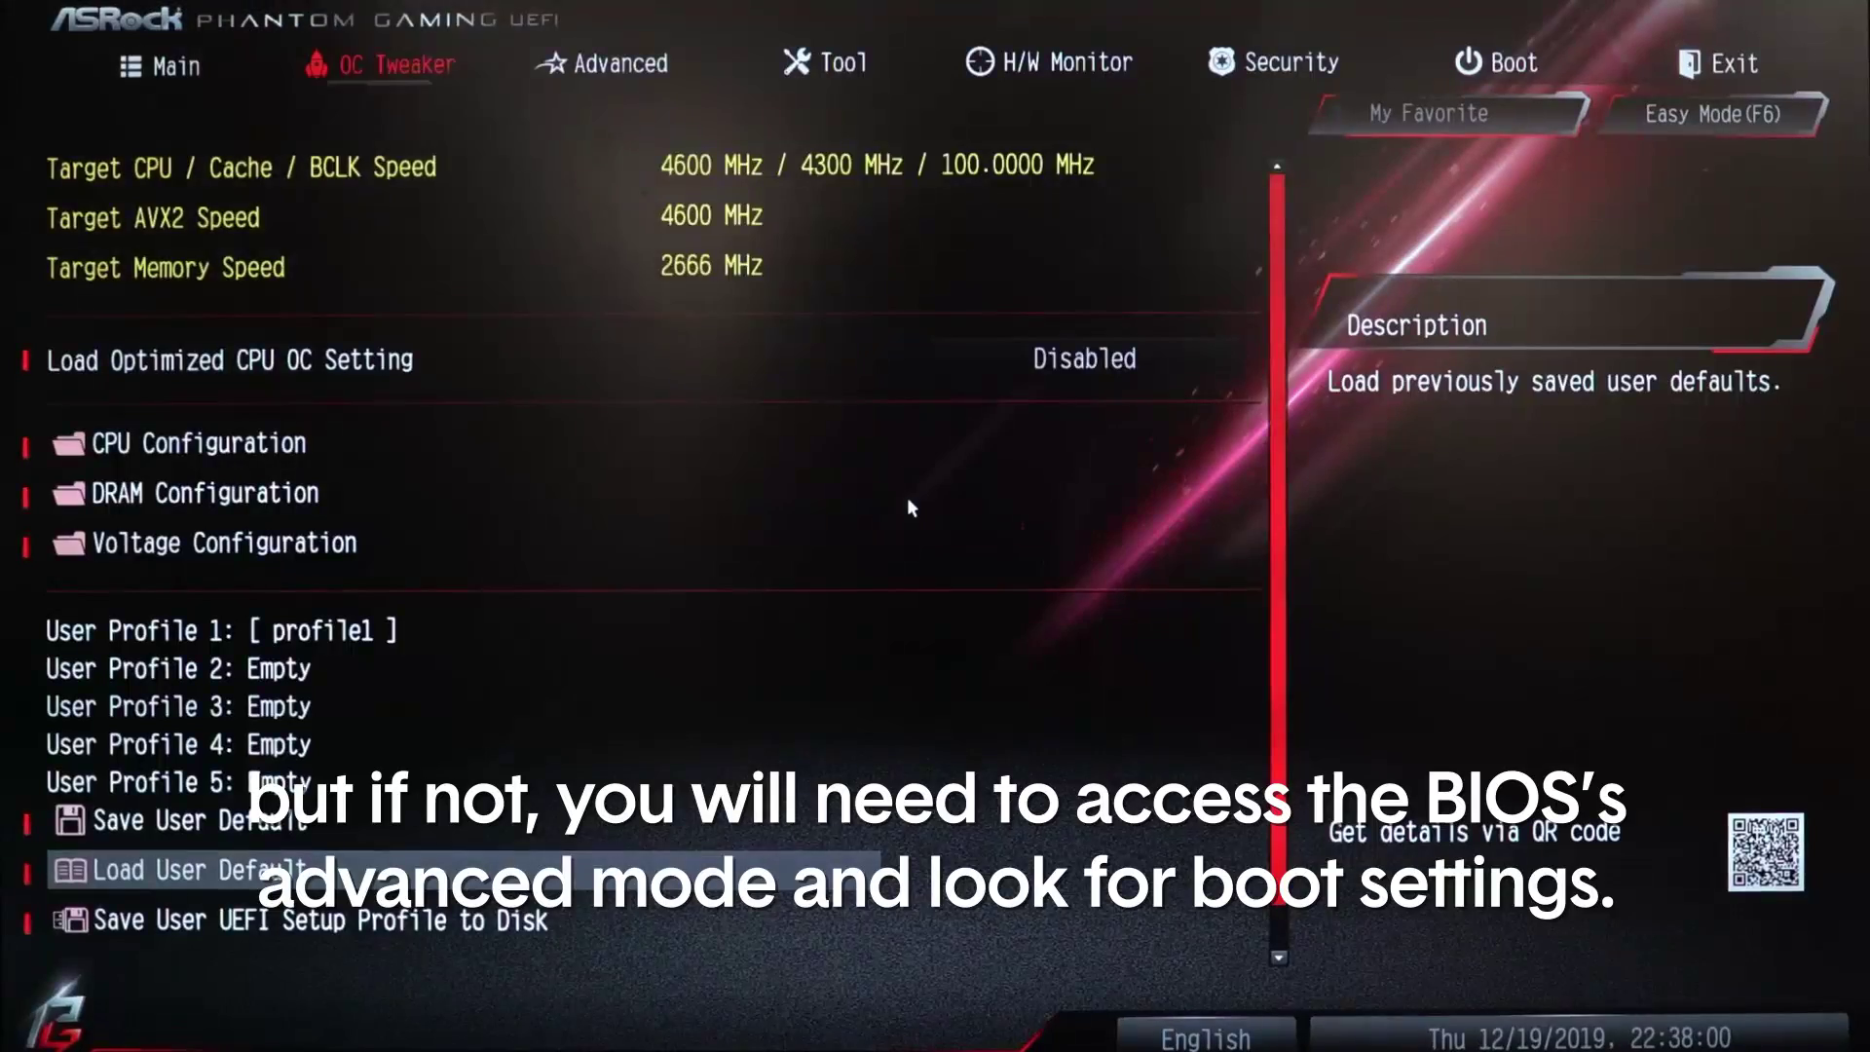
# On the Boot page, confirm Windows Boot Manager stays as Boot Option #1
pyautogui.press('Right')
pyautogui.press('Right')
pyautogui.press('Right')
pyautogui.press('Right')
pyautogui.press('Right')
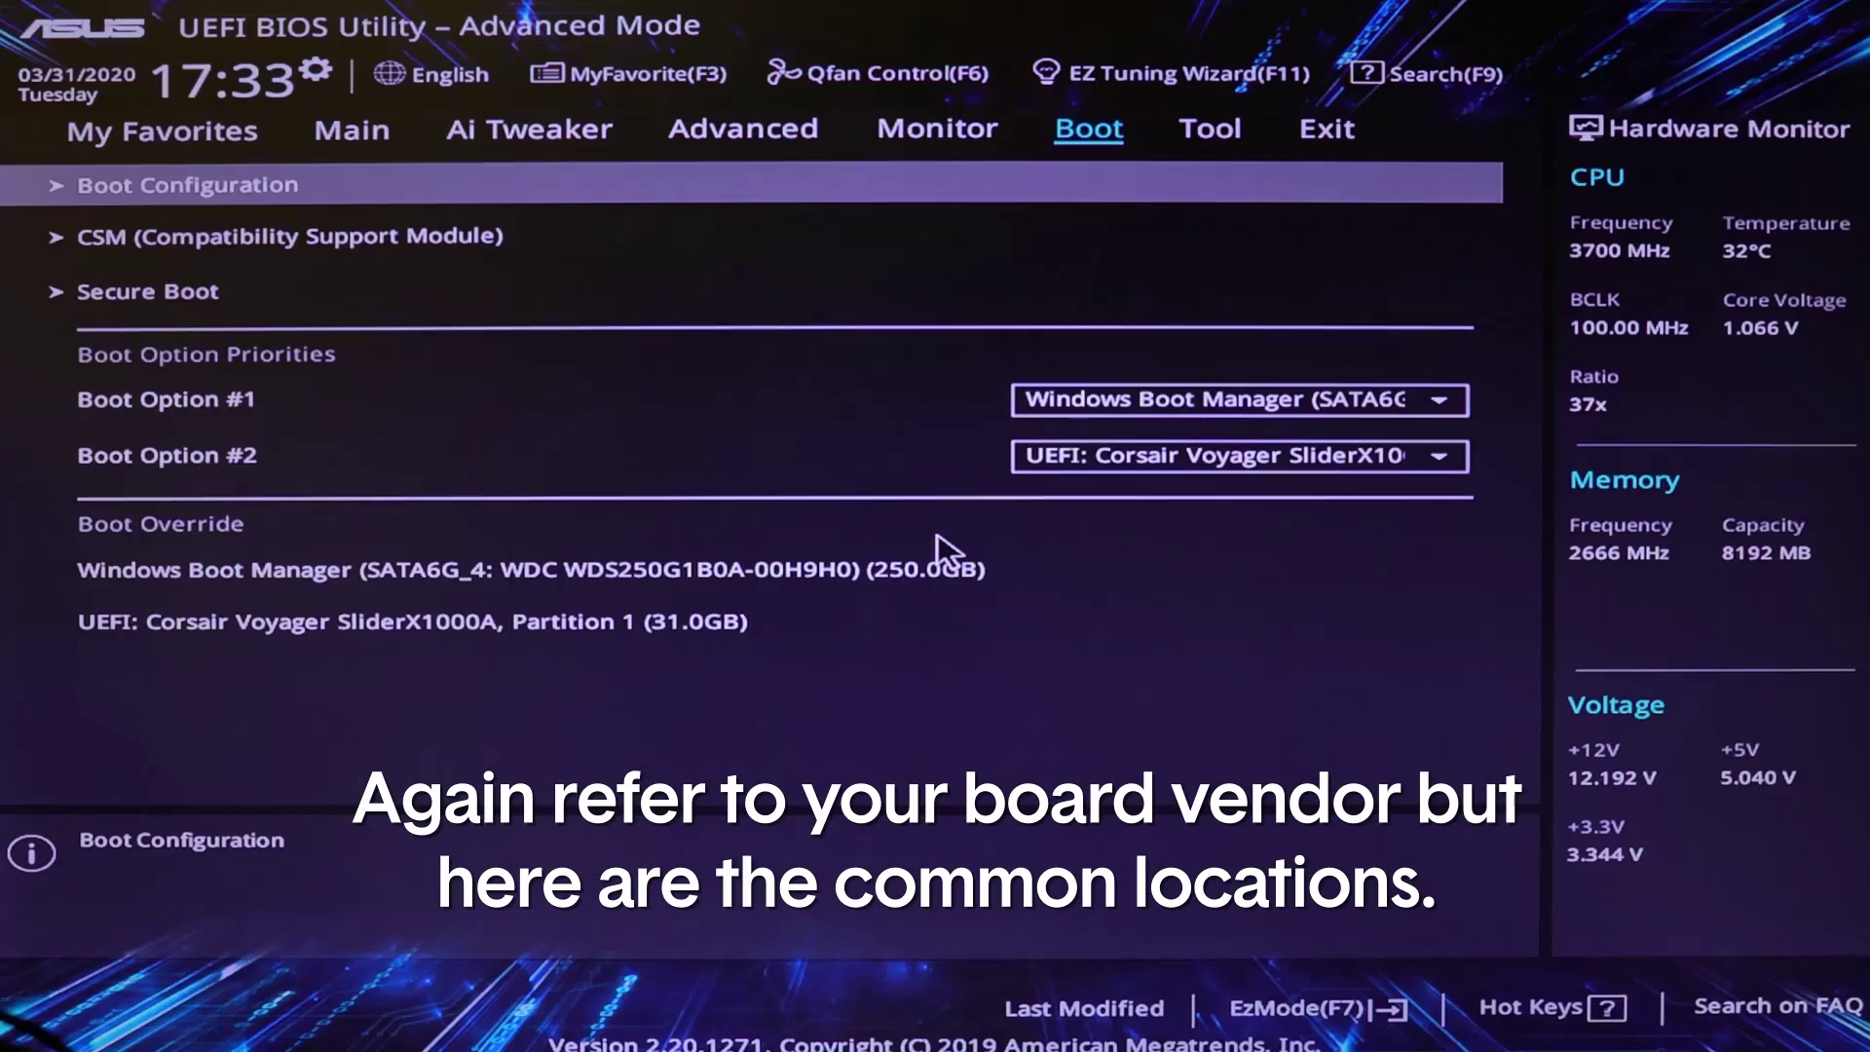
pyautogui.press('Down')
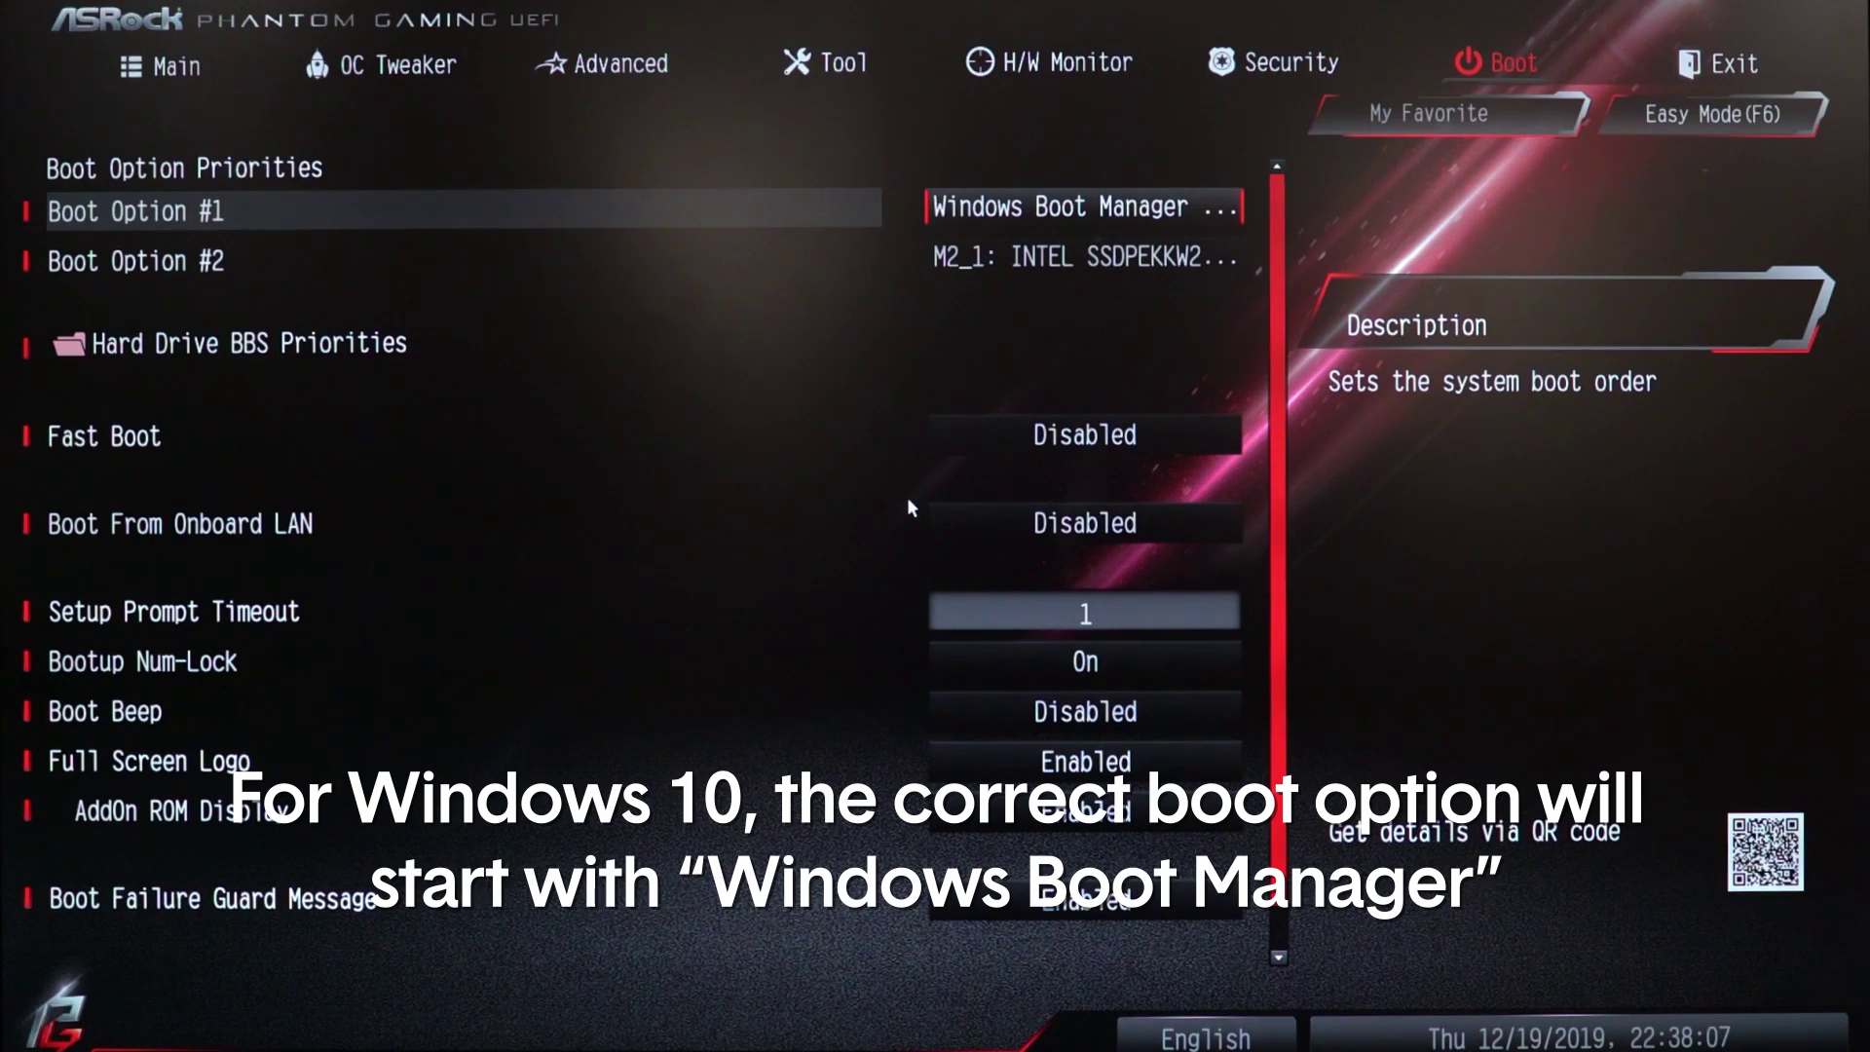
pyautogui.press('Return')
pyautogui.press('Return')
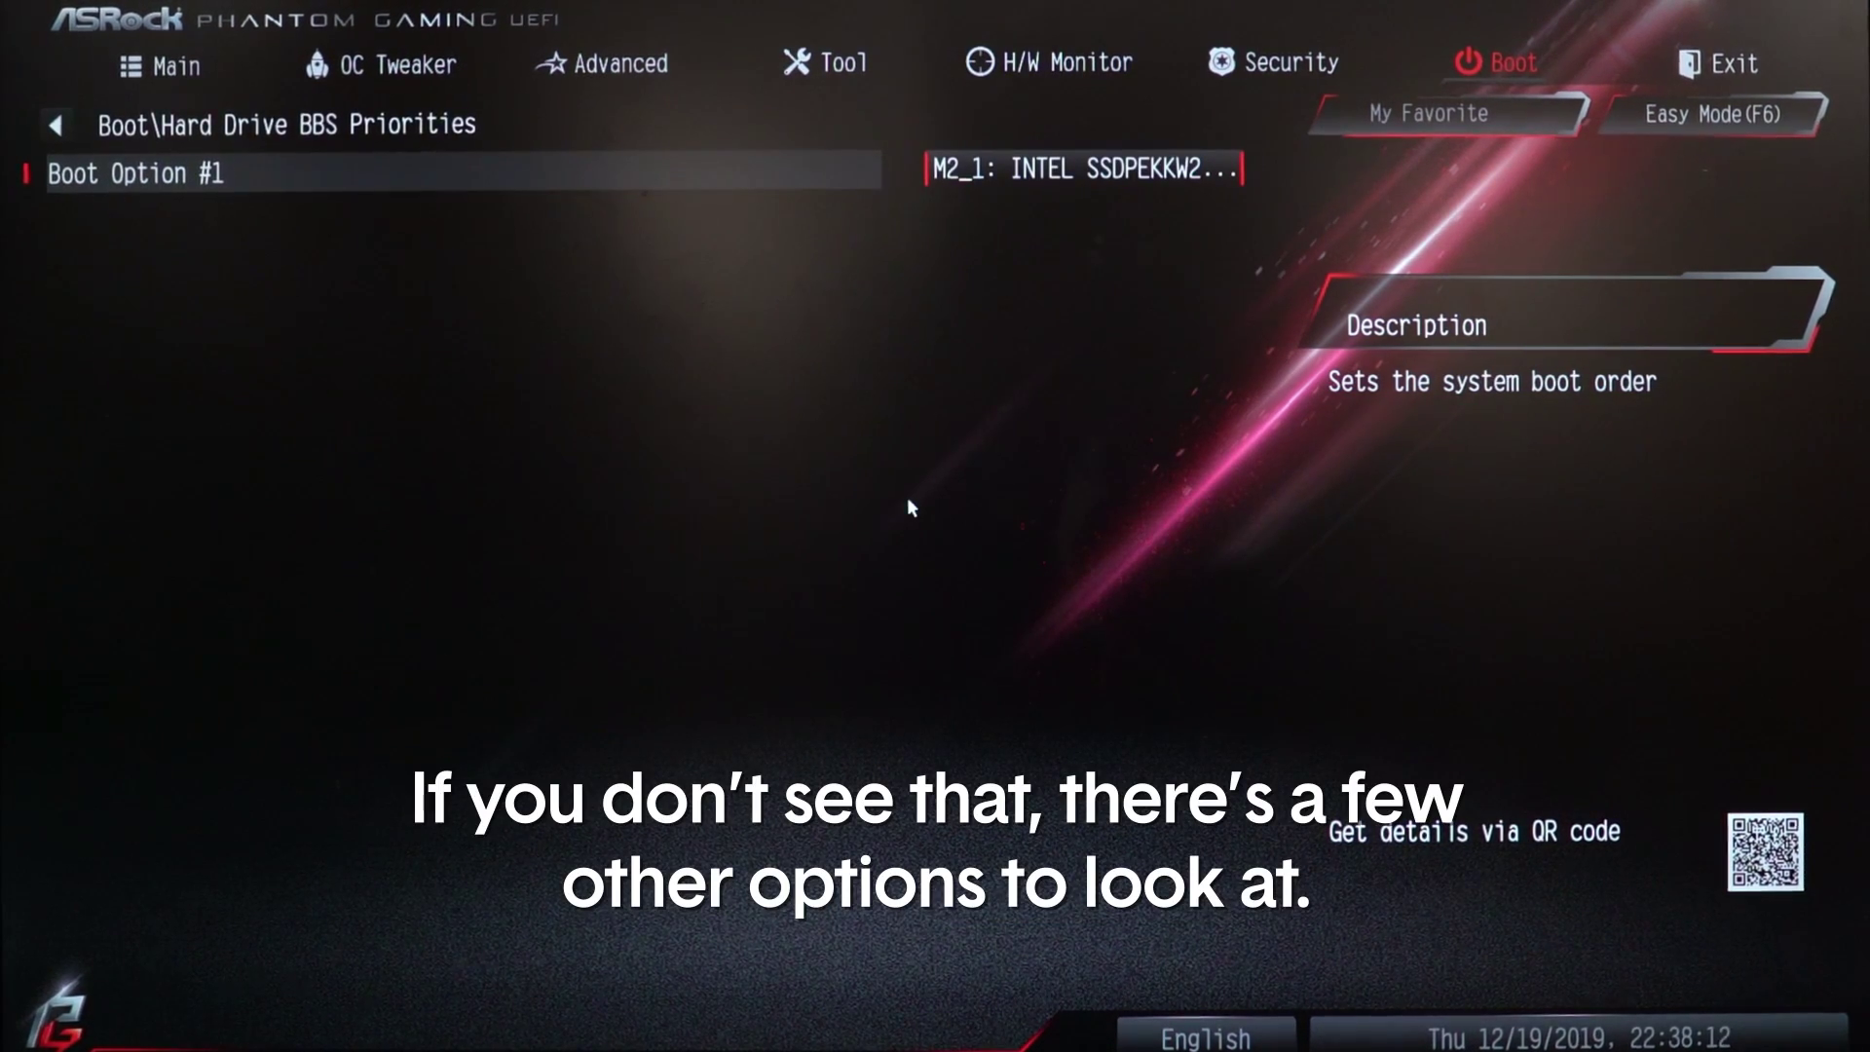
pyautogui.press('Return')
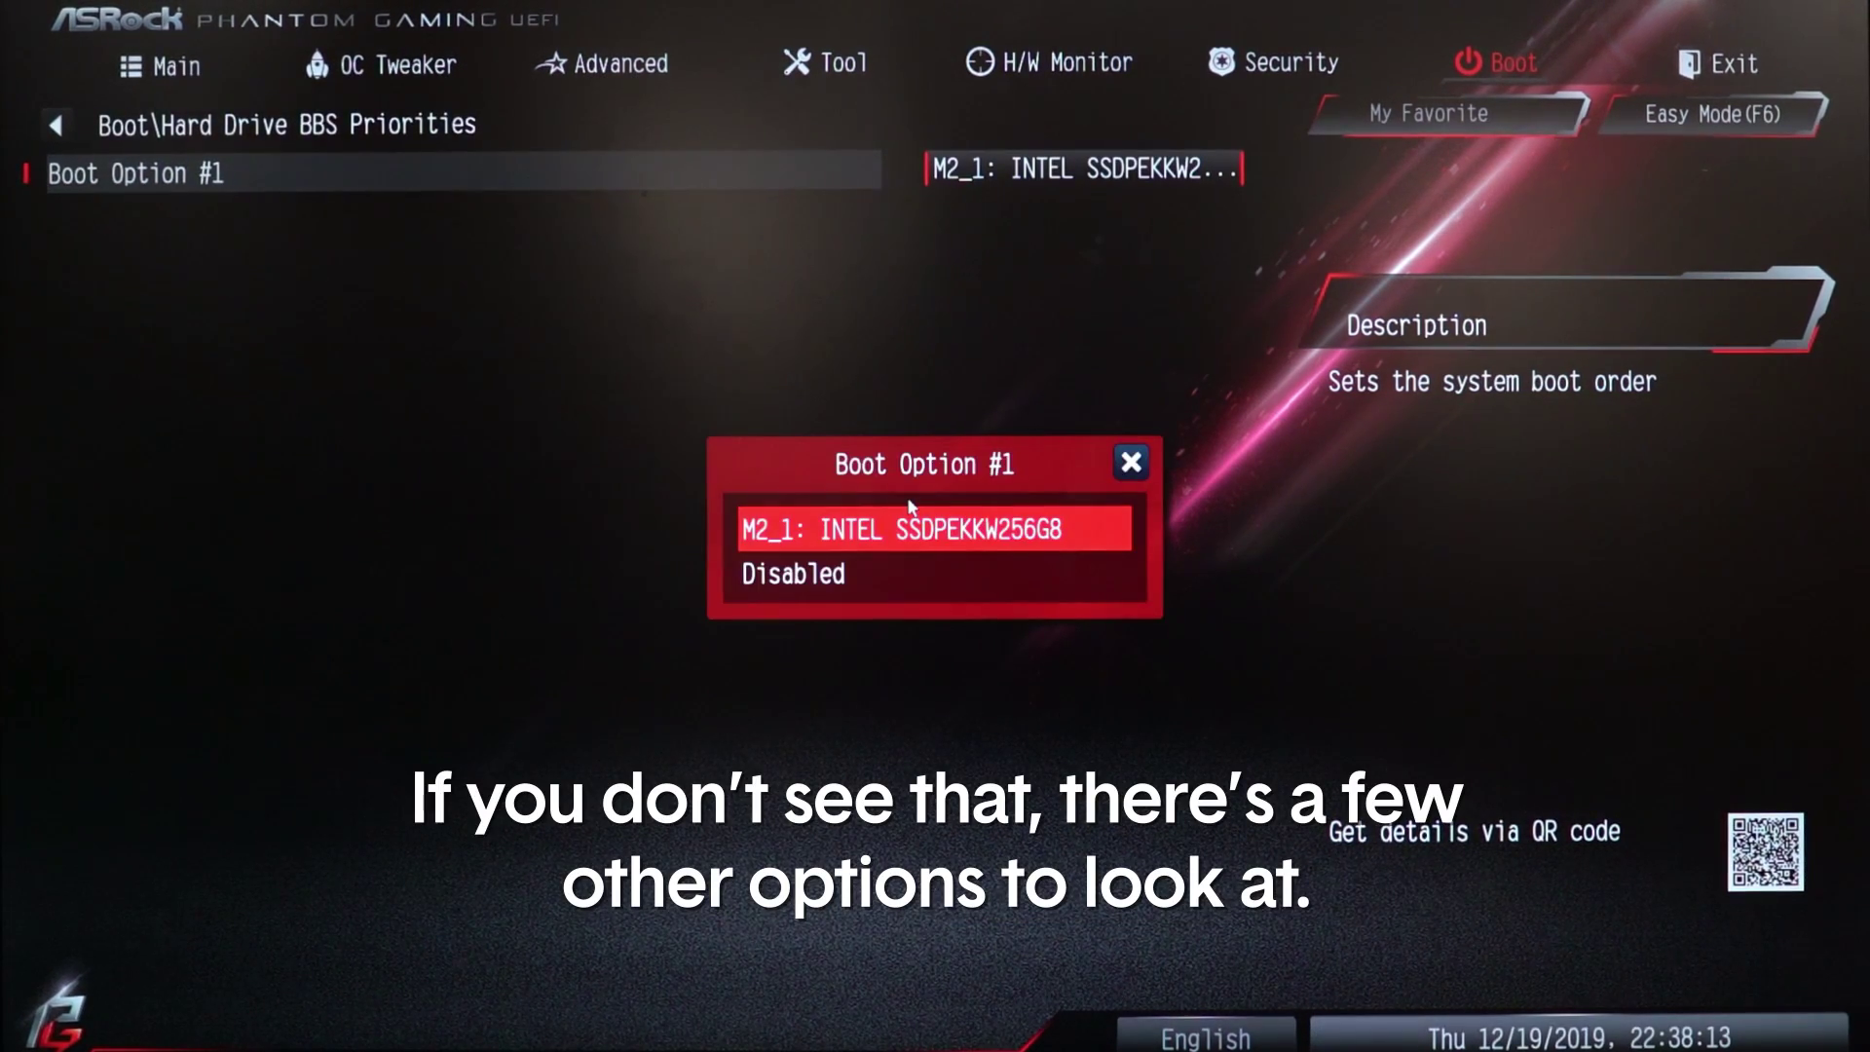
pyautogui.press('Escape')
pyautogui.press('Escape')
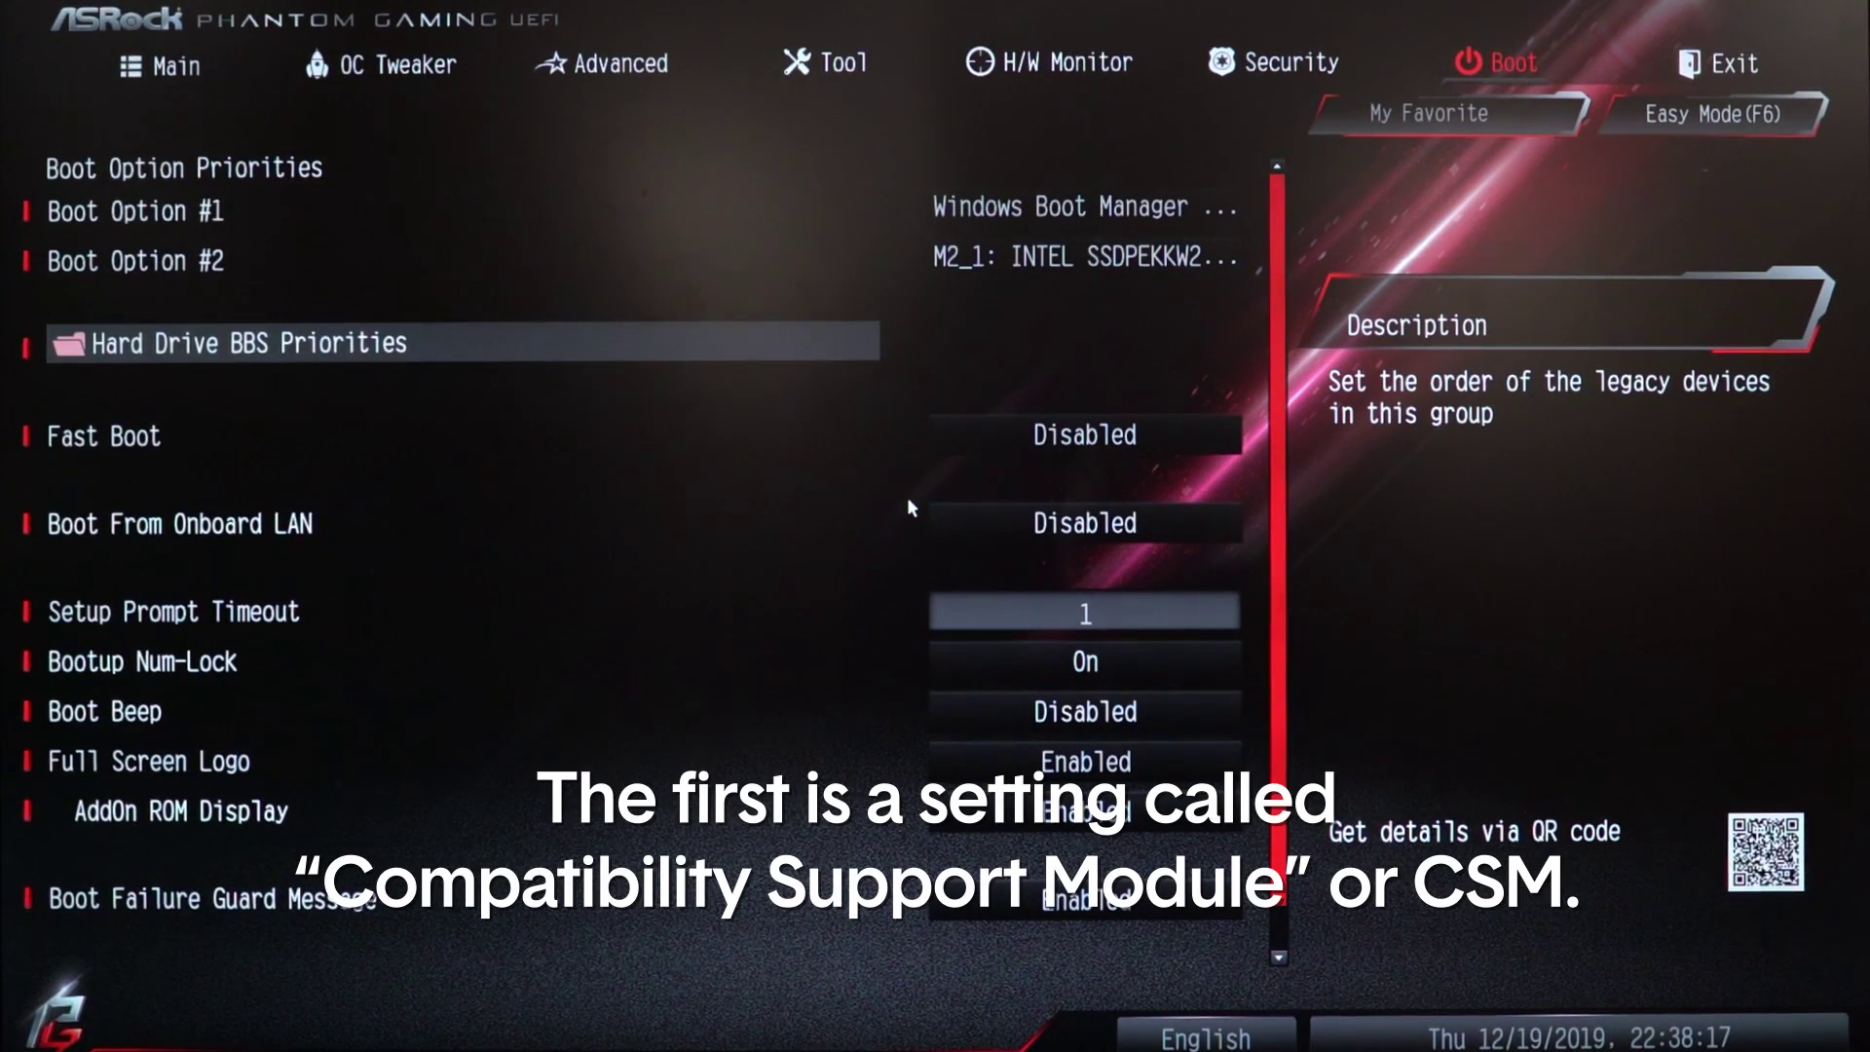
# Open CSM (Compatibility Support Module) and set CSM to Disabled
pyautogui.press('Down')
pyautogui.press('Down')
pyautogui.press('Down')
pyautogui.press('Down')
pyautogui.press('Down')
pyautogui.press('Down')
pyautogui.press('Down')
pyautogui.press('Down')
pyautogui.press('Down')
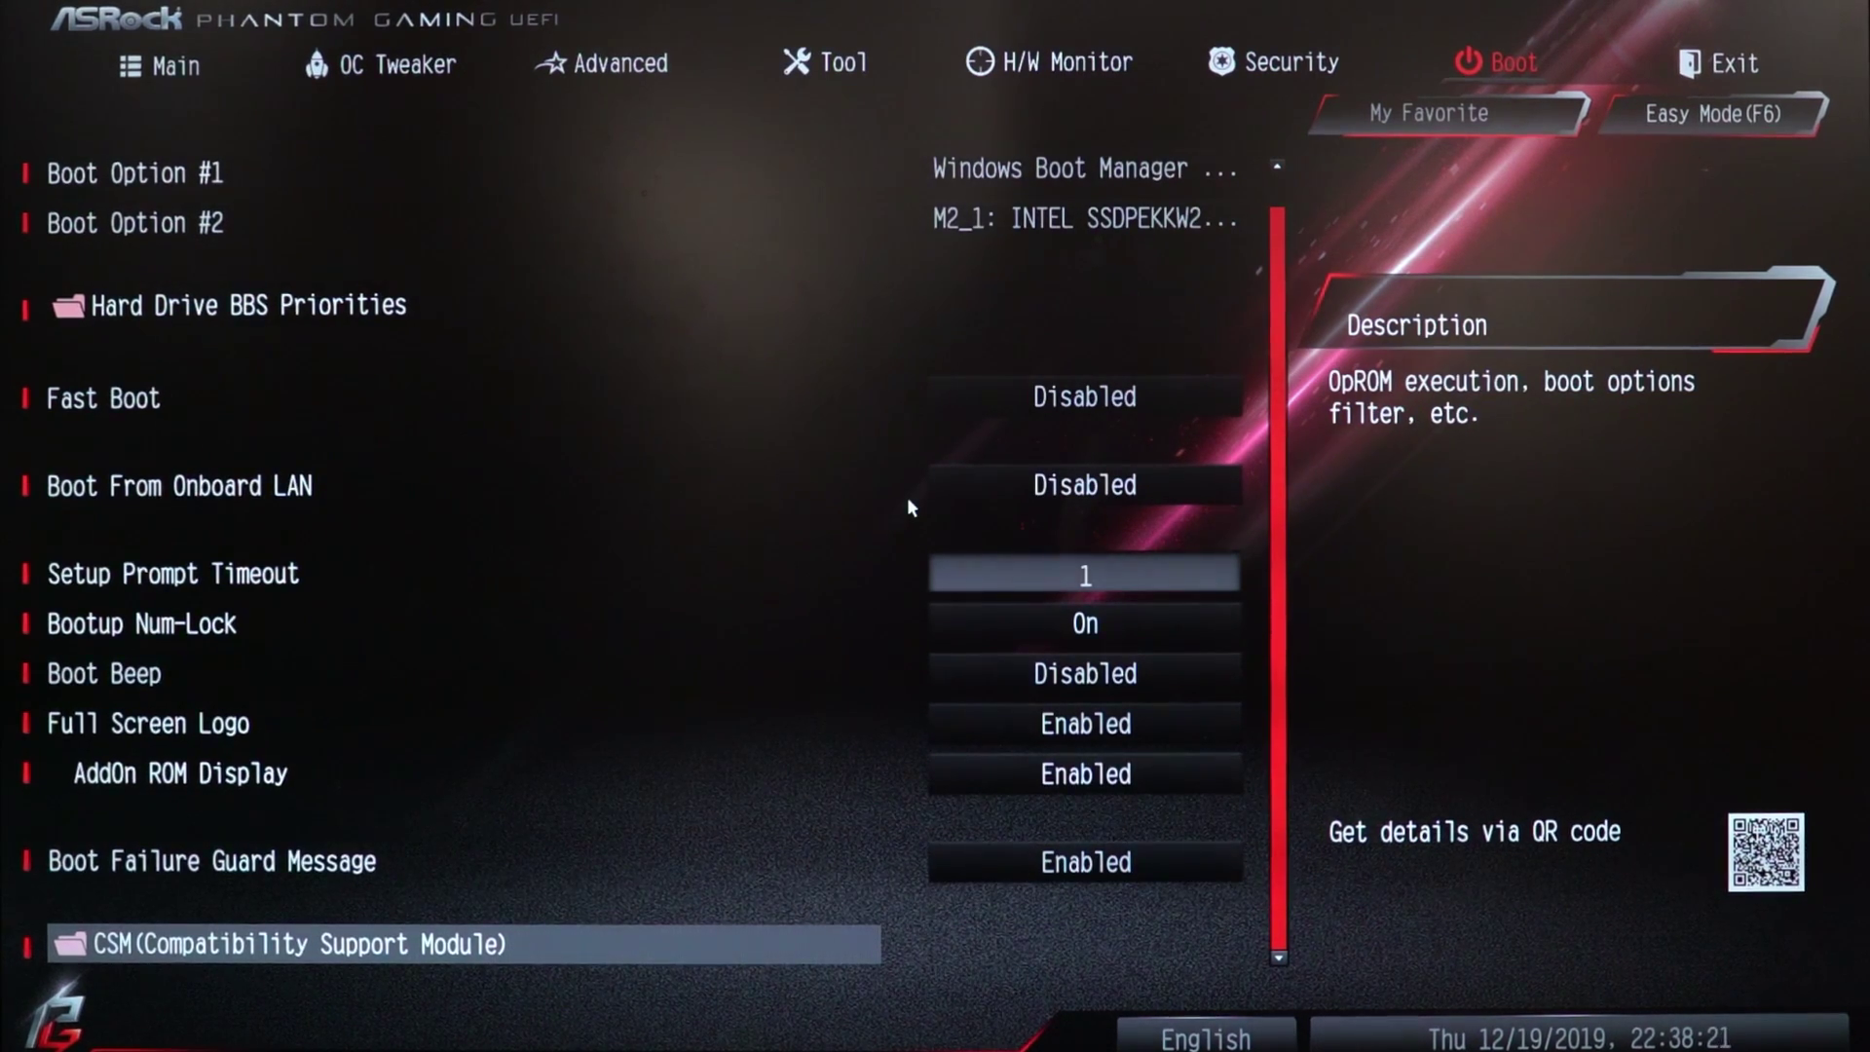
pyautogui.press('Return')
pyautogui.press('Return')
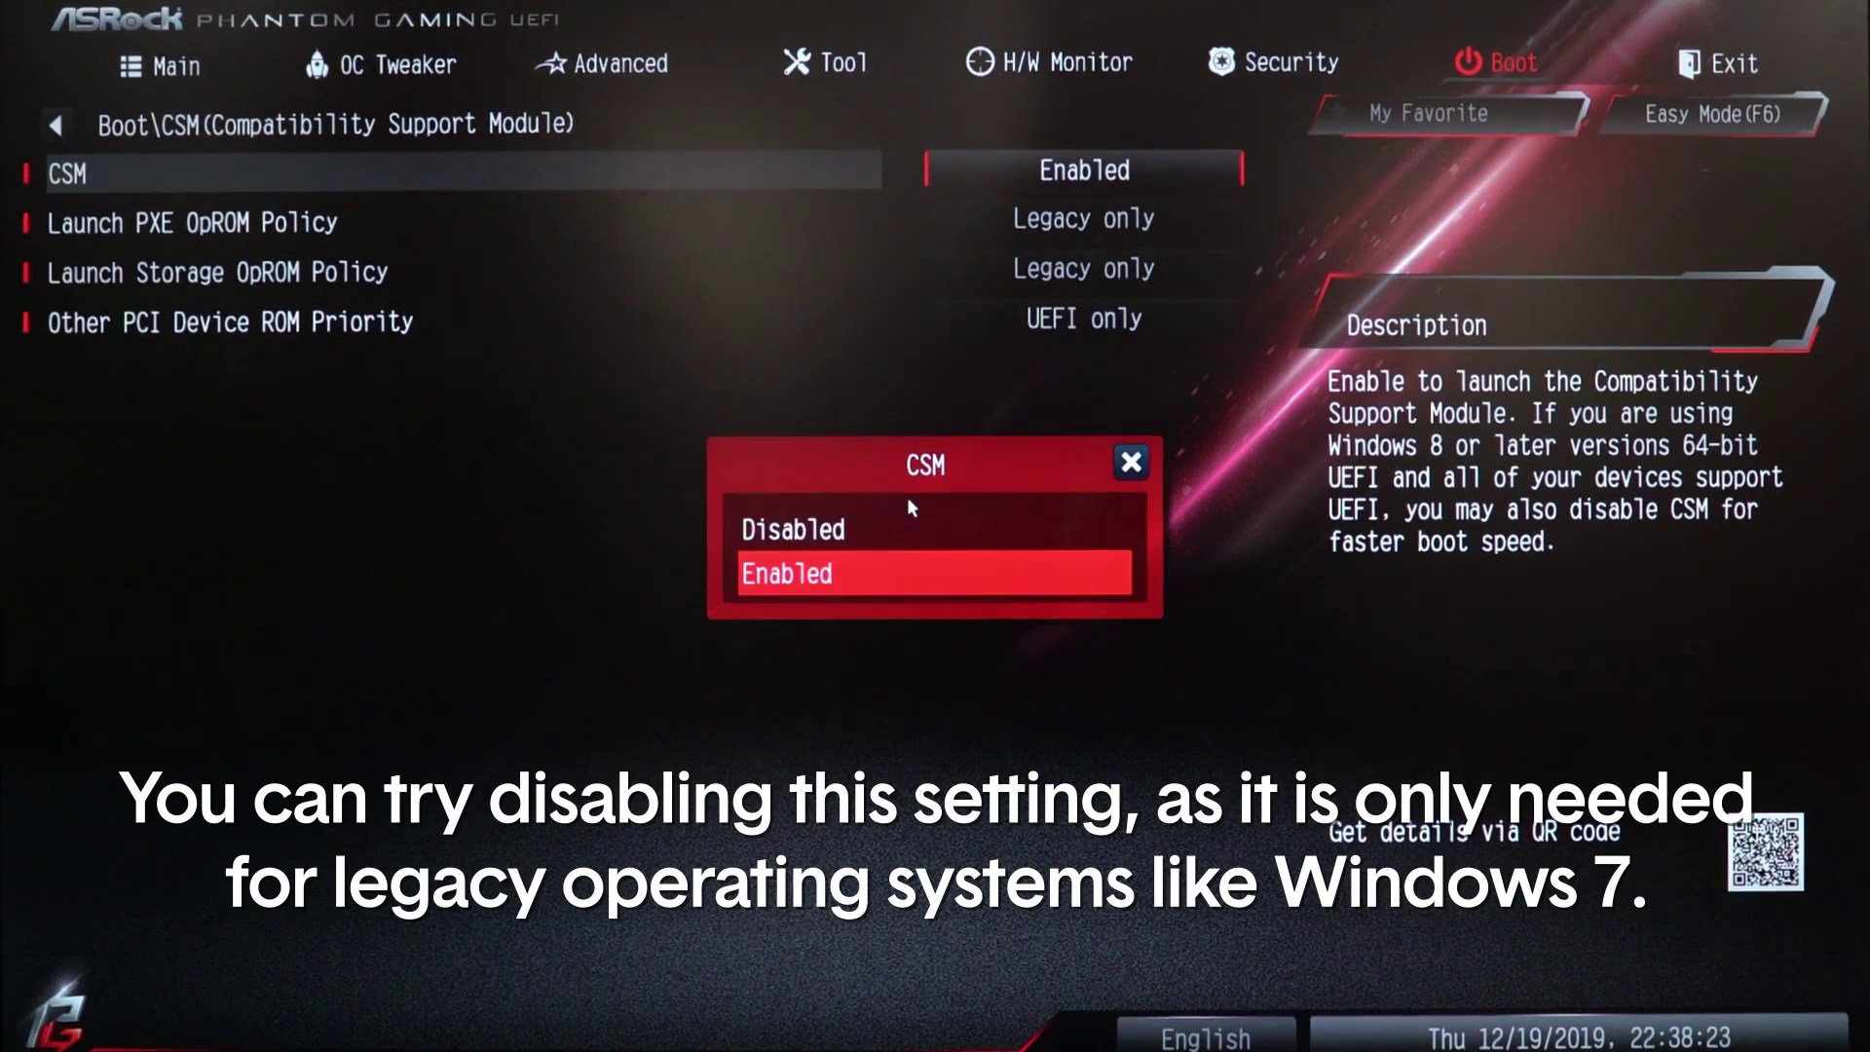
pyautogui.press('Up')
pyautogui.press('Return')
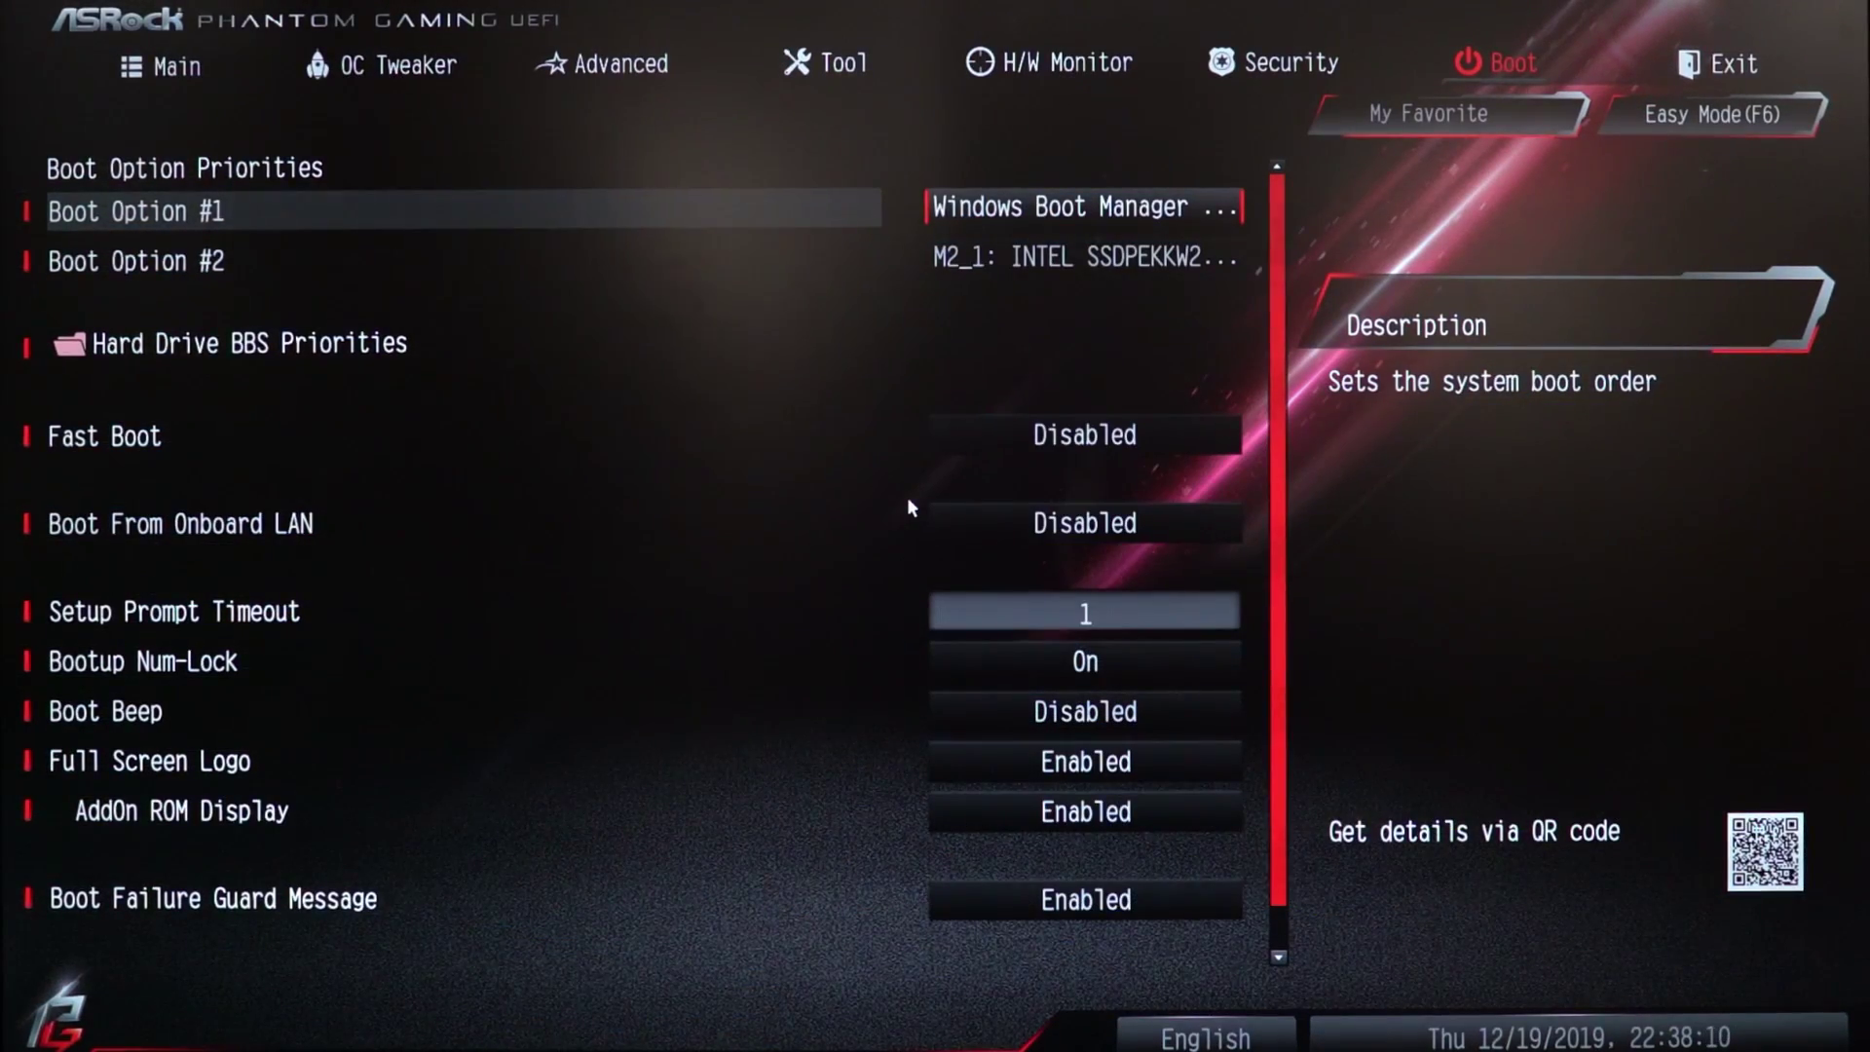
# Open Hard Drive BBS Priorities and view the drives available for Boot Option #1
pyautogui.press('Down')
pyautogui.press('Down')
pyautogui.press('Return')
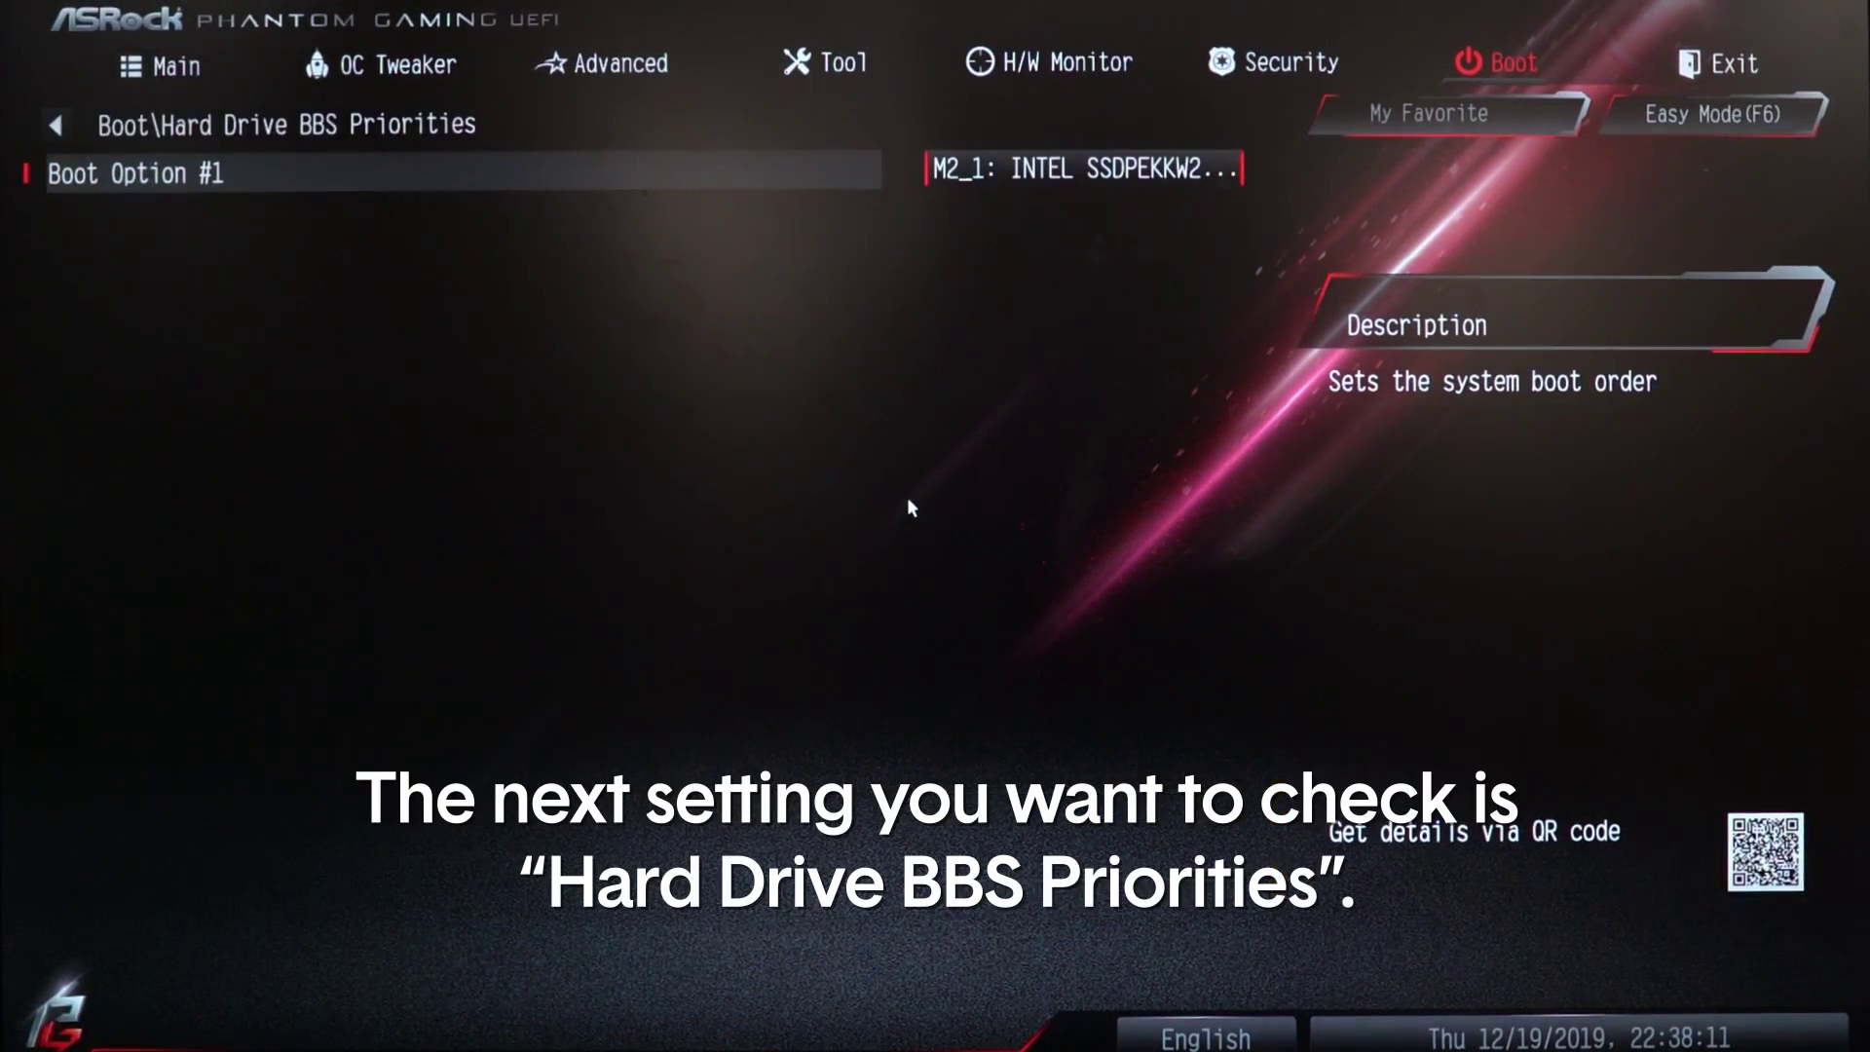
pyautogui.press('Return')
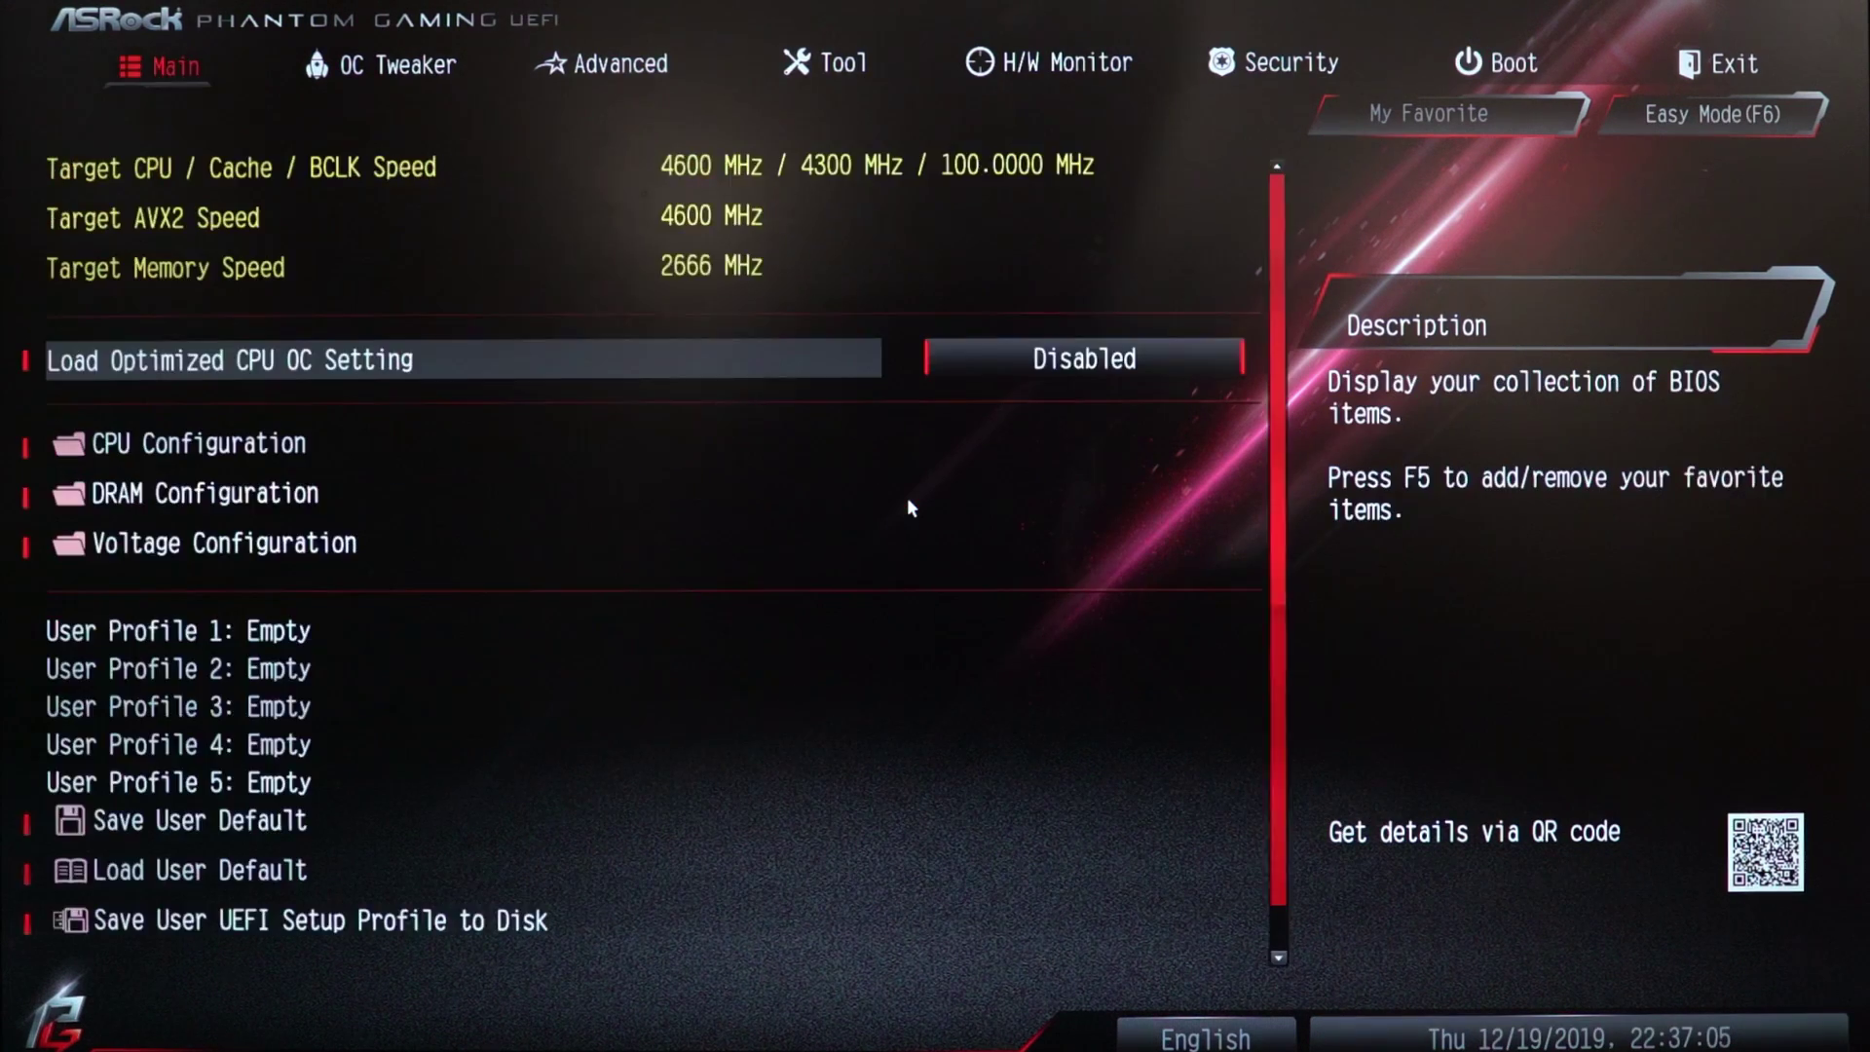
# Move across to the Exit page and select the saved profile1 settings
pyautogui.press('Right')
pyautogui.press('Right')
pyautogui.press('Right')
pyautogui.press('Right')
pyautogui.press('Right')
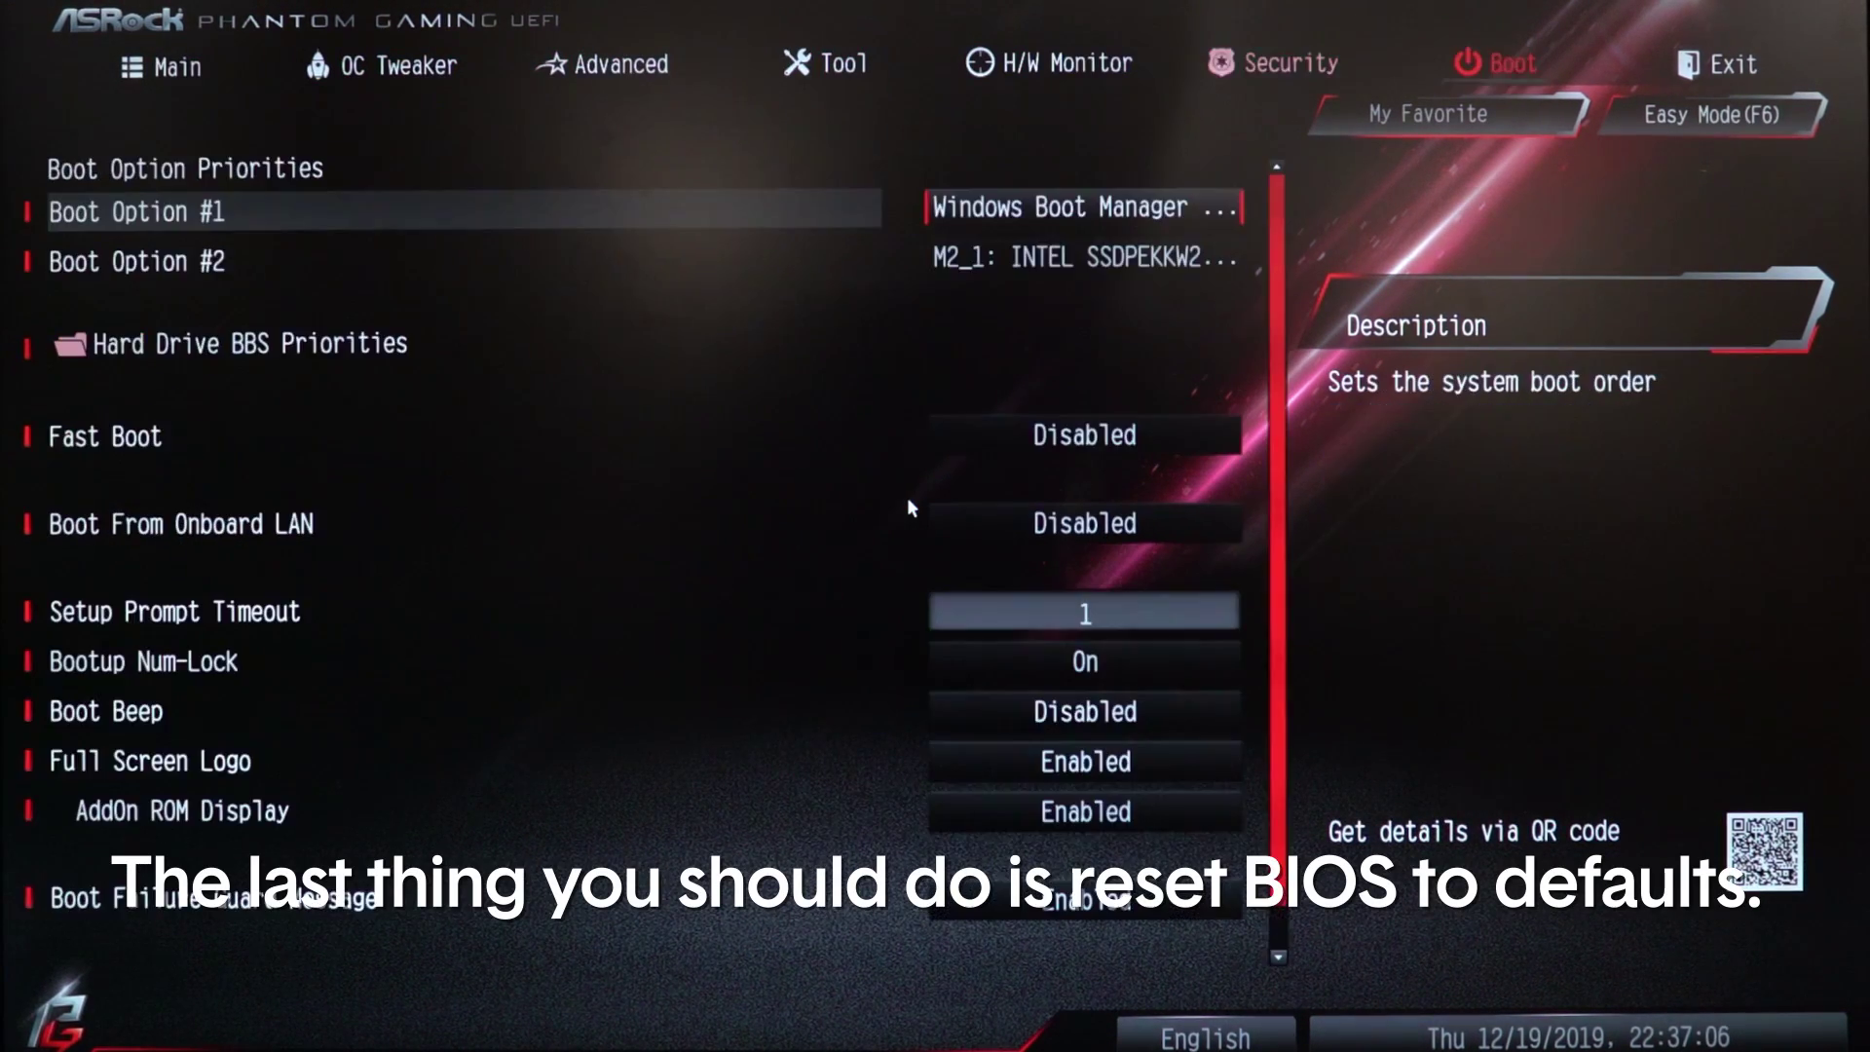
pyautogui.press('Right')
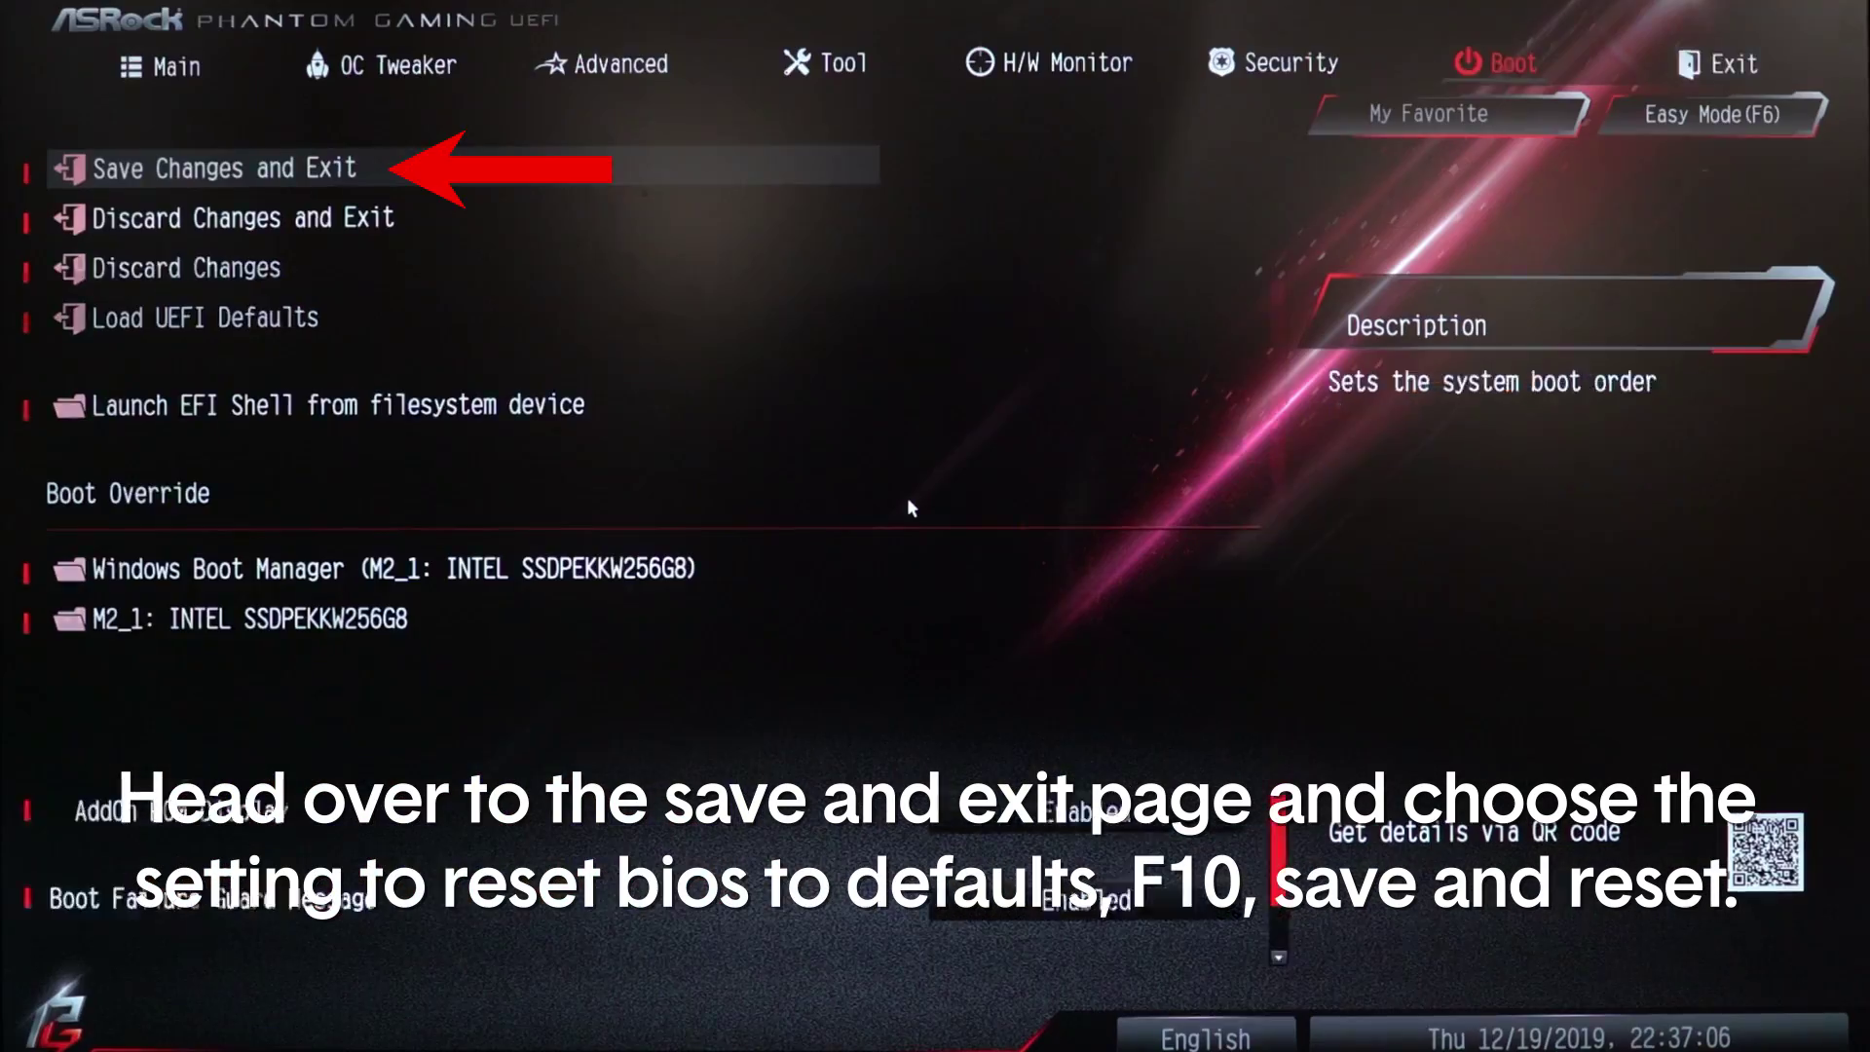
pyautogui.press('Right')
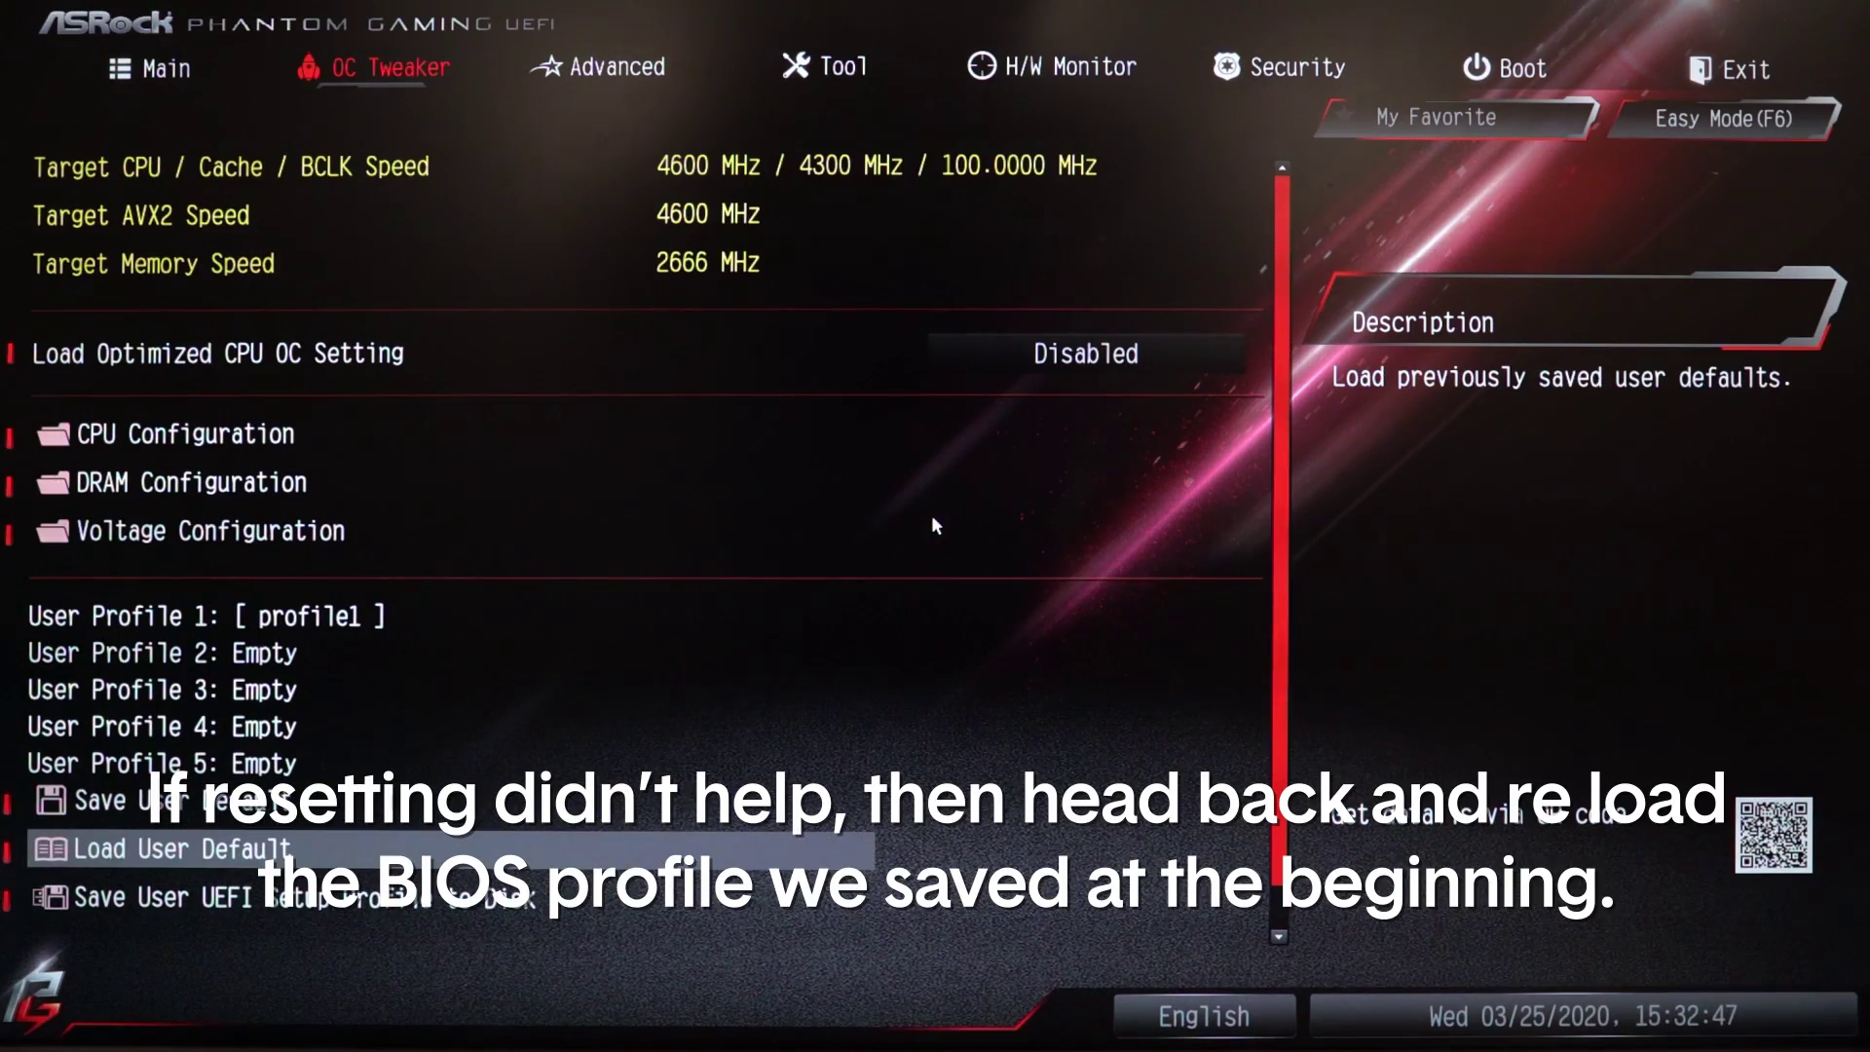
pyautogui.press('Return')
pyautogui.press('Return')
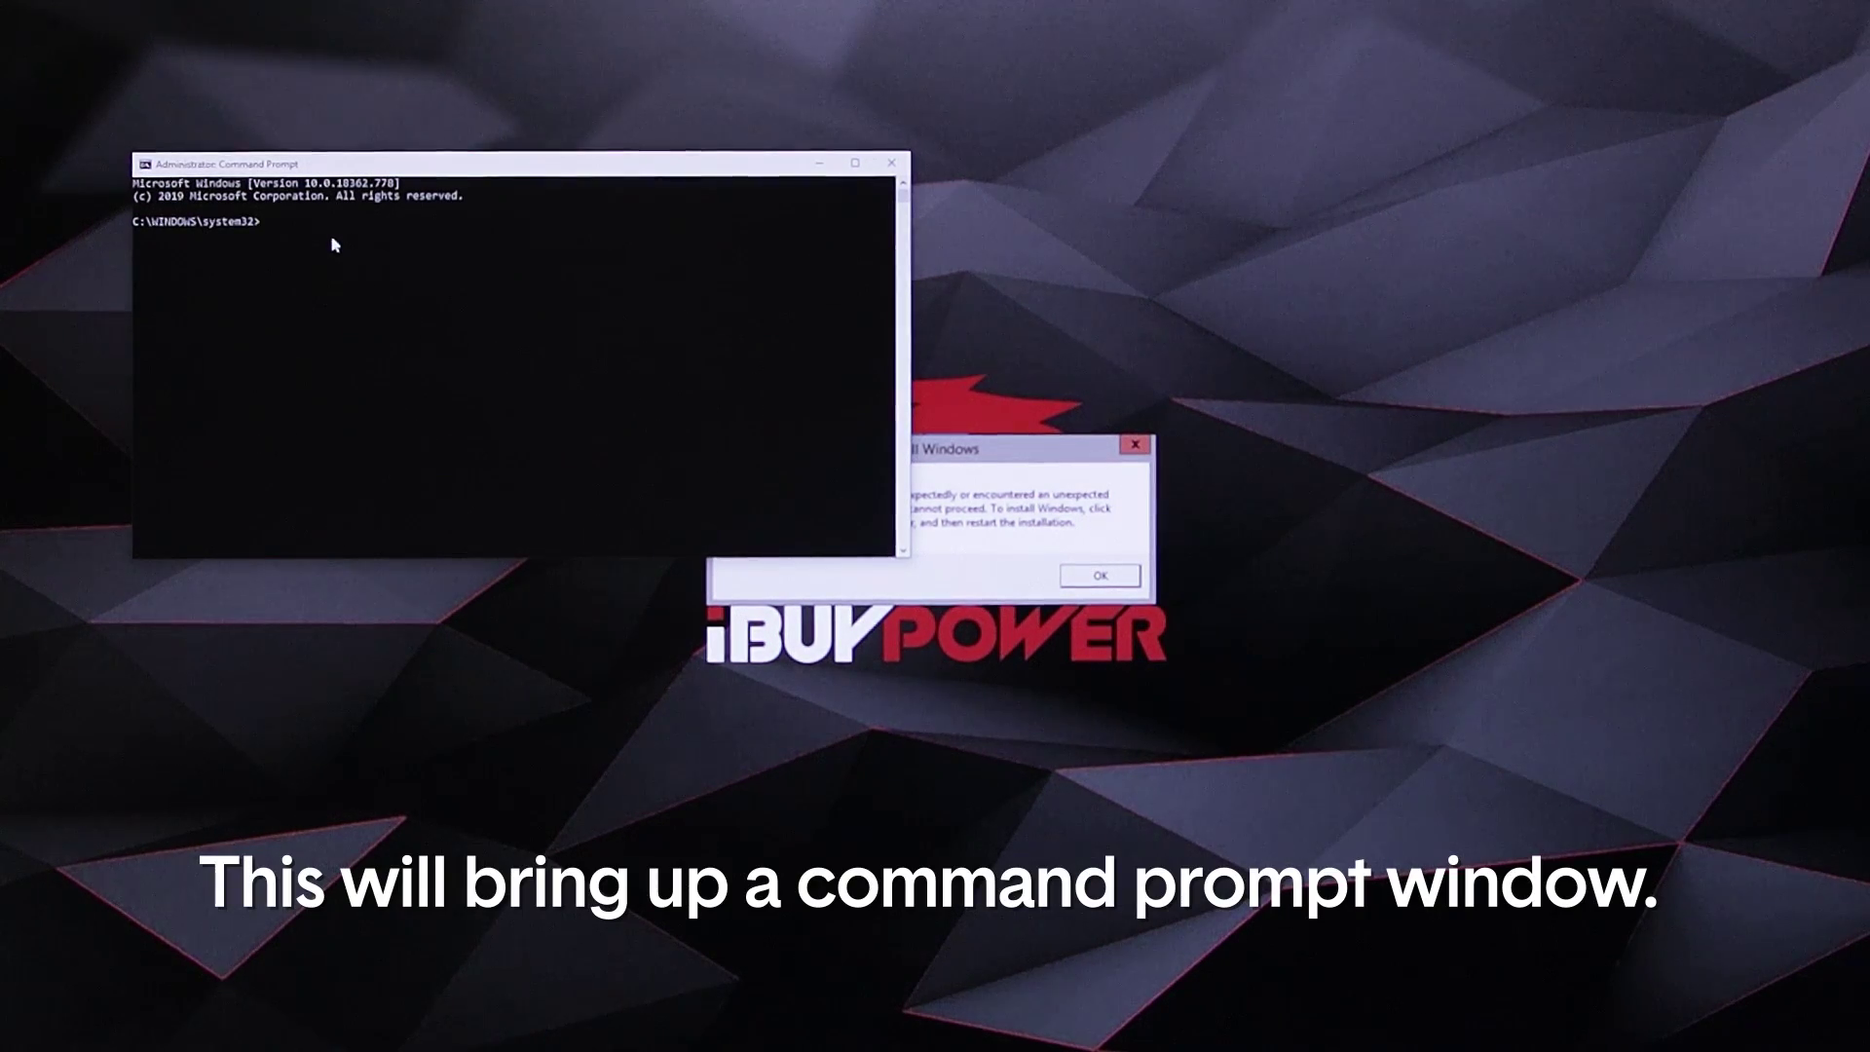
# Launch Registry Editor and browse to HKEY_LOCAL_MACHINE\SYSTEM\Setup\Status\ChildCompletion
pyautogui.write('regd')
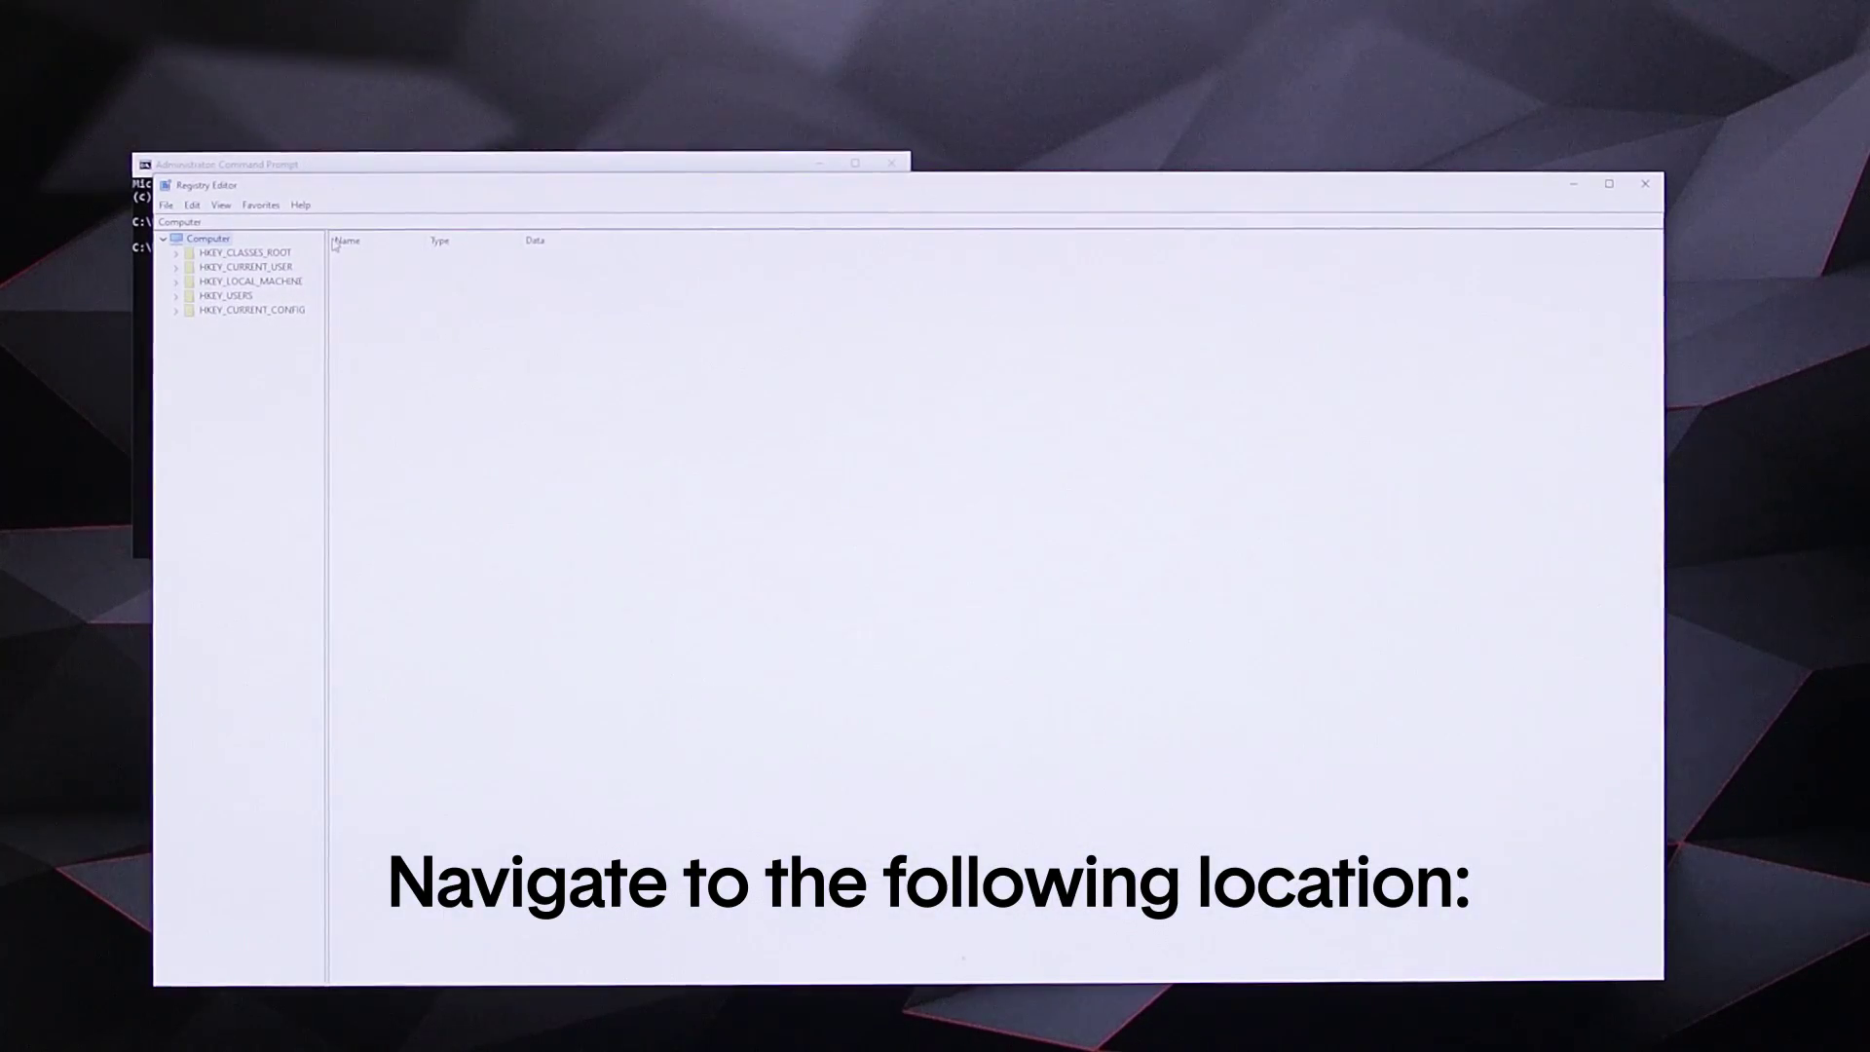
pyautogui.click(238, 282)
pyautogui.click(177, 282)
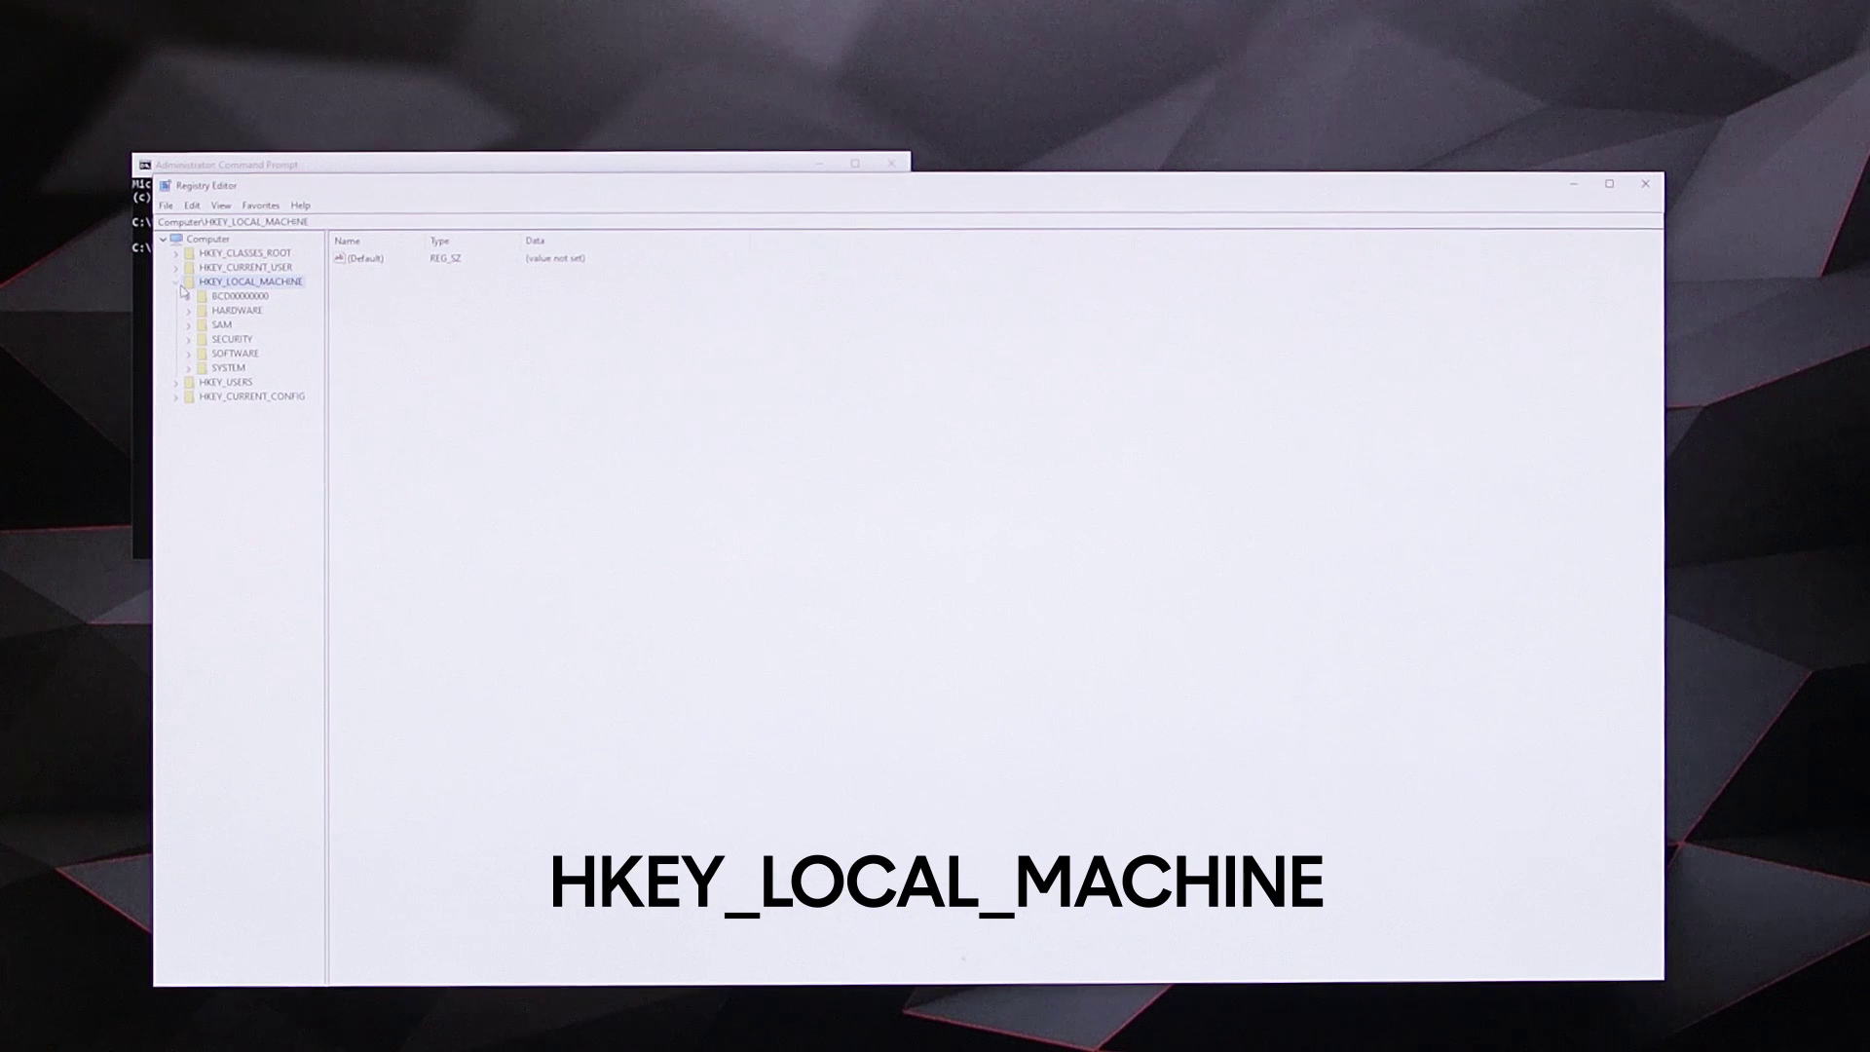
pyautogui.click(190, 368)
pyautogui.click(202, 569)
pyautogui.click(215, 769)
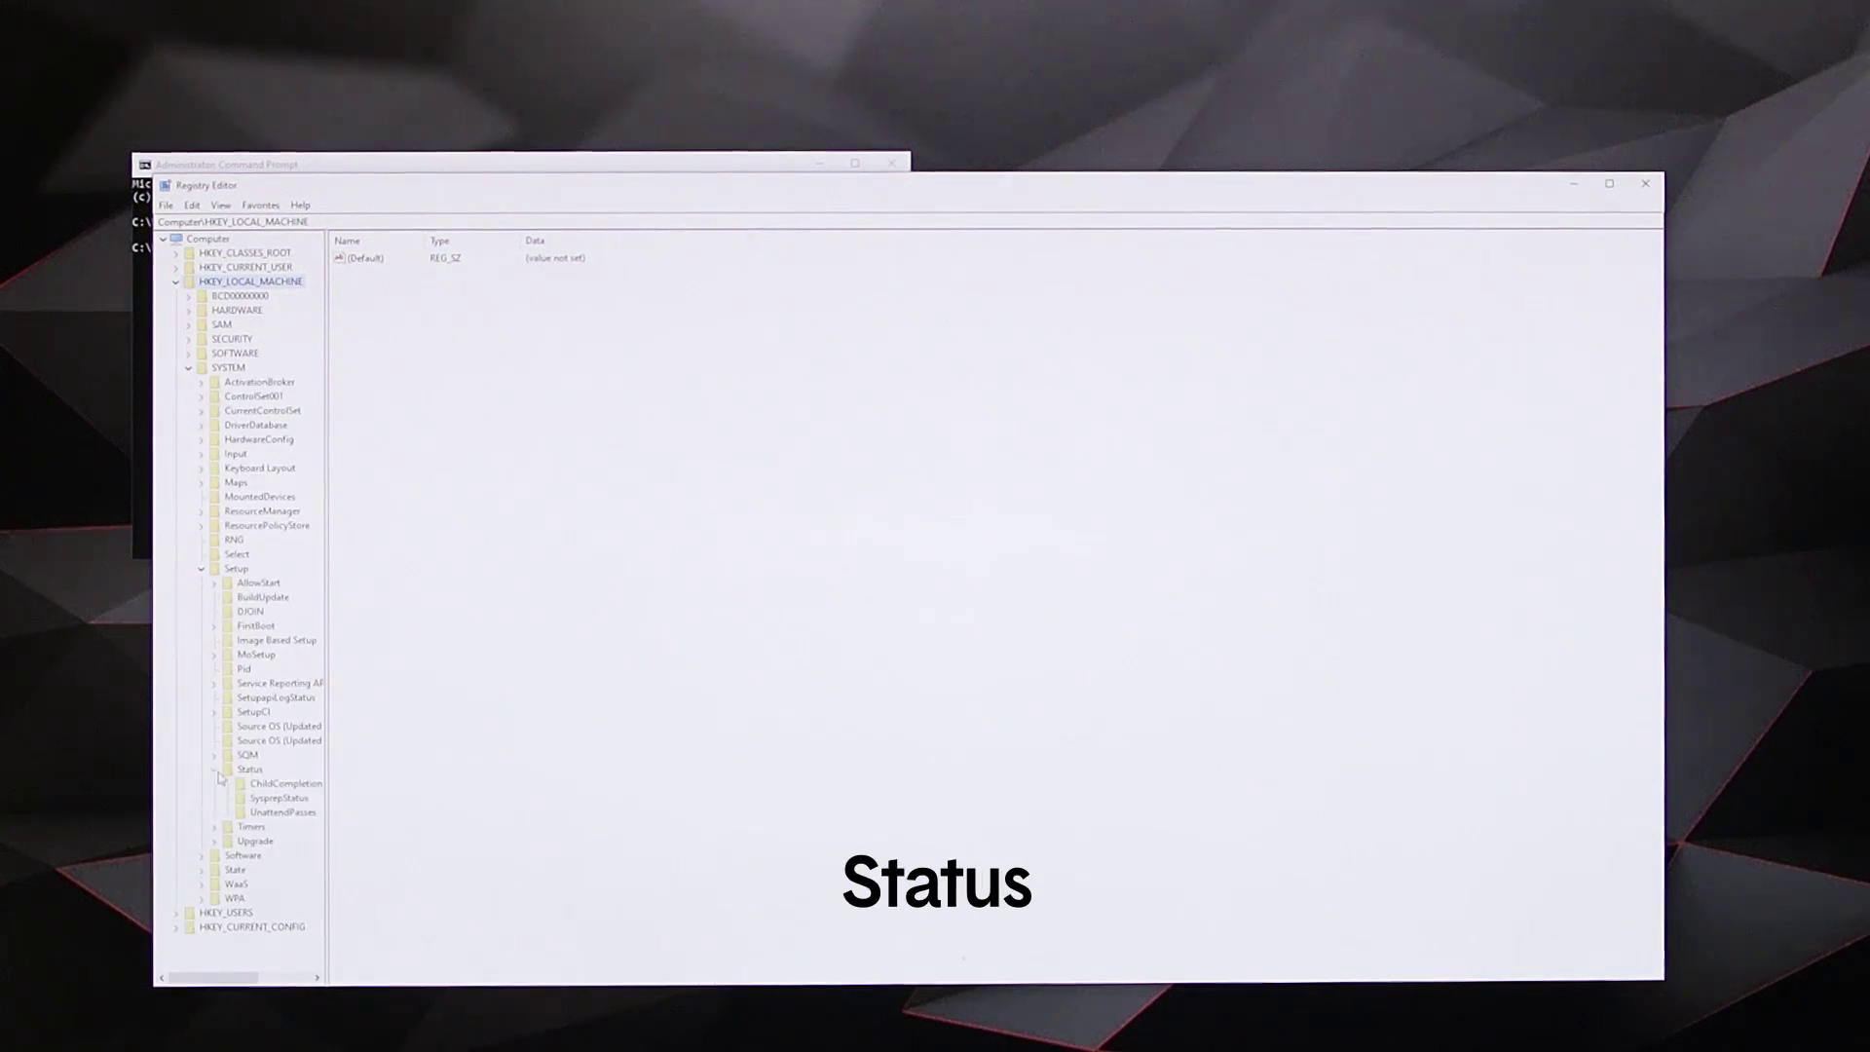
pyautogui.click(248, 785)
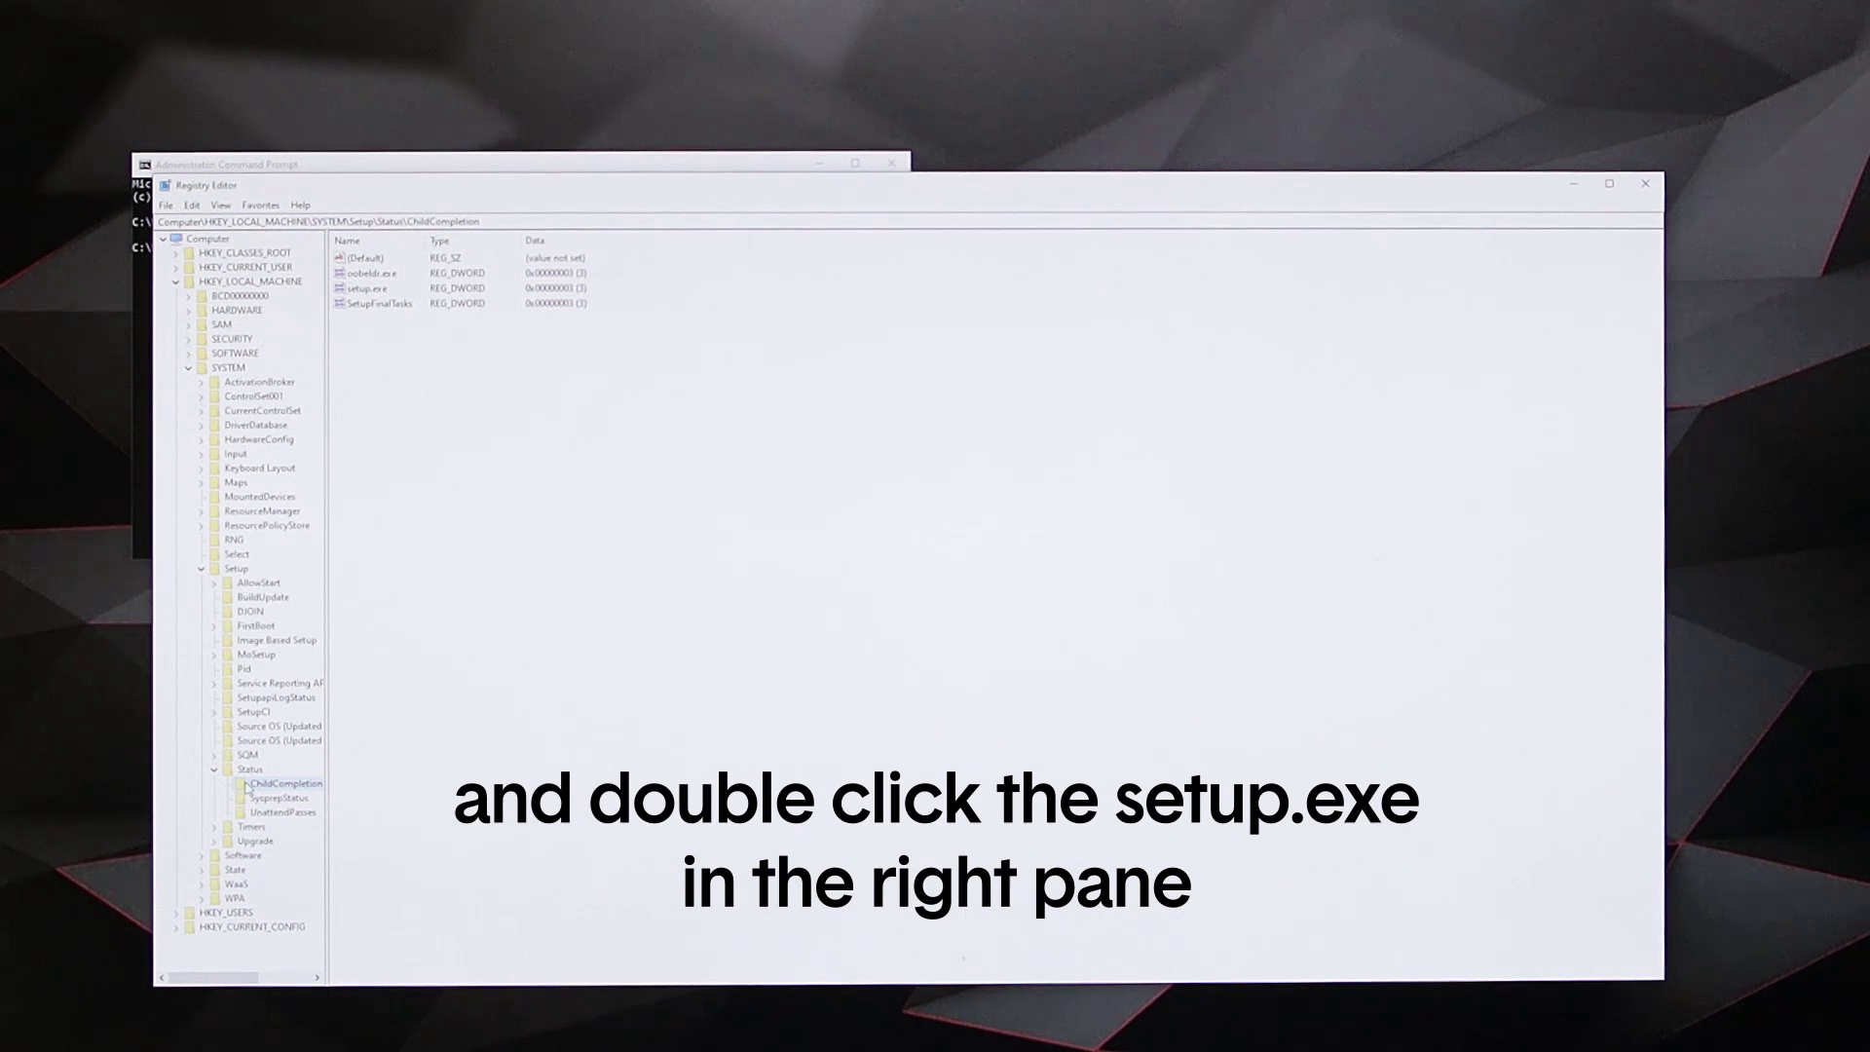
# Change setup.exe's value data from 1 to 3, then close Registry Editor
pyautogui.doubleClick(368, 289)
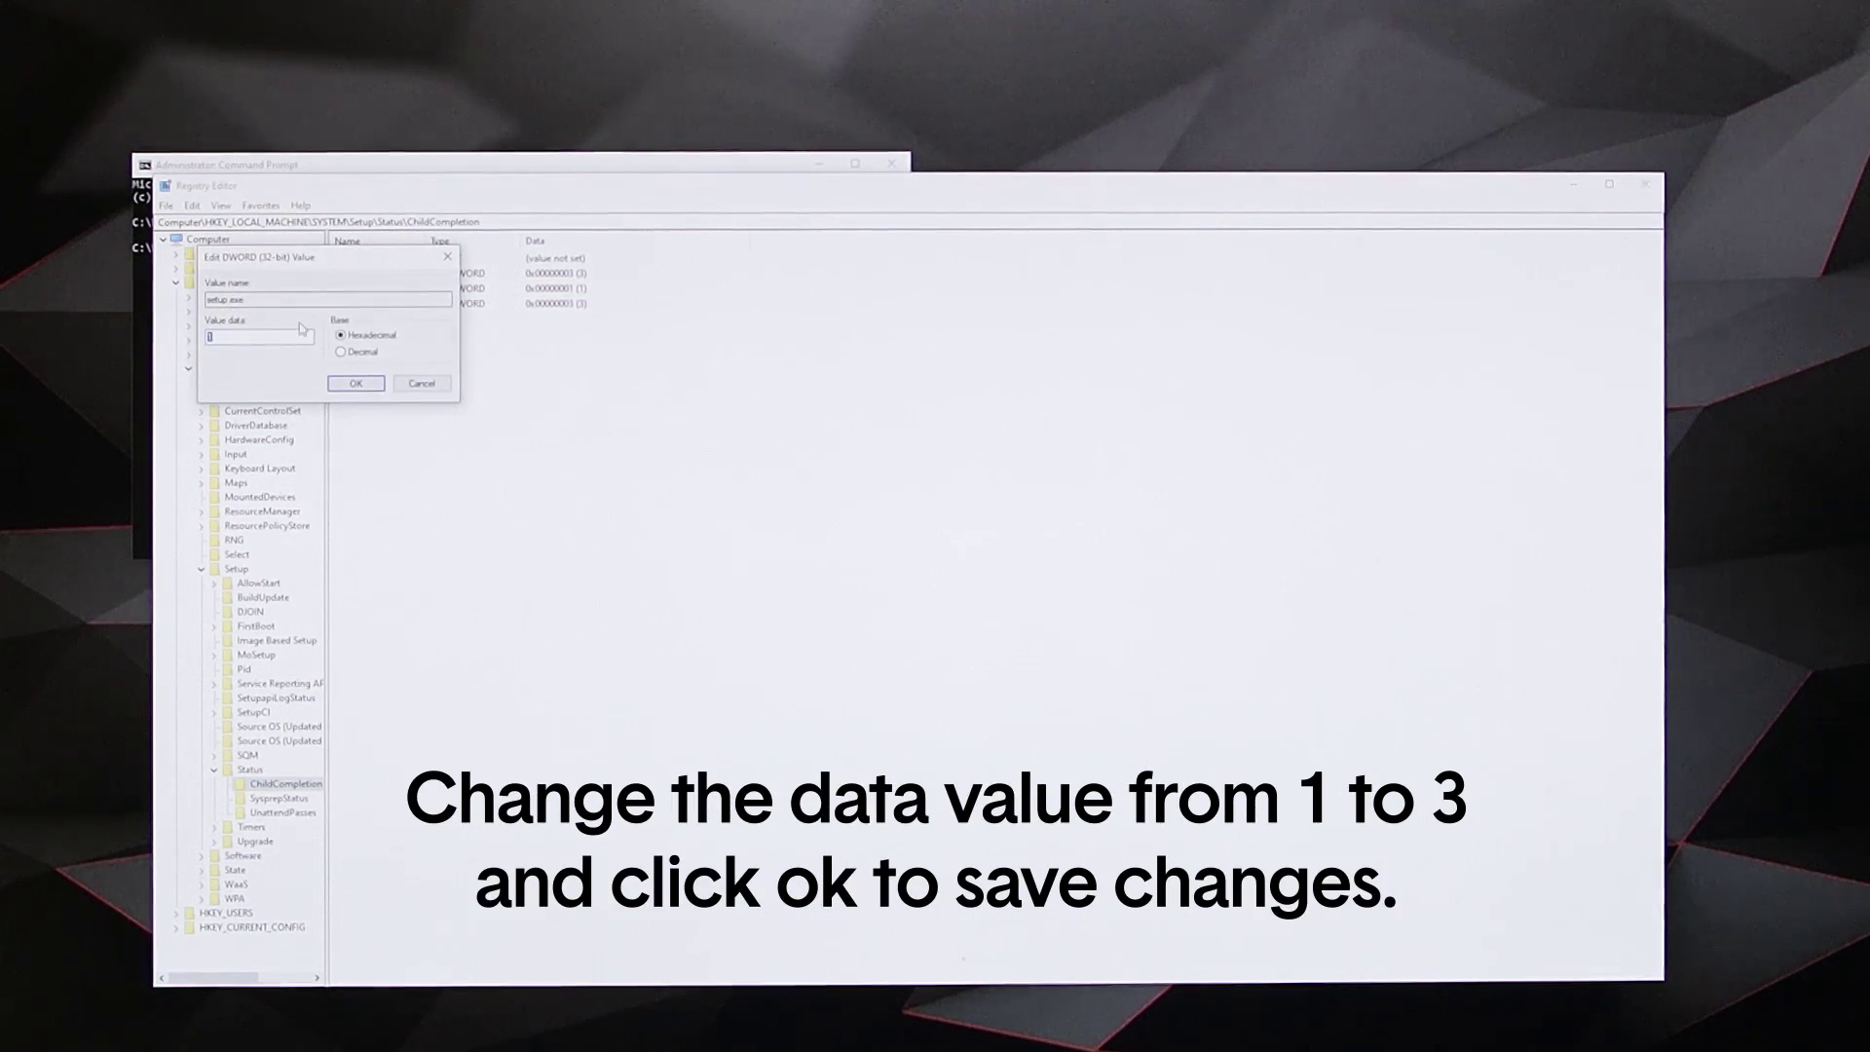
pyautogui.click(353, 384)
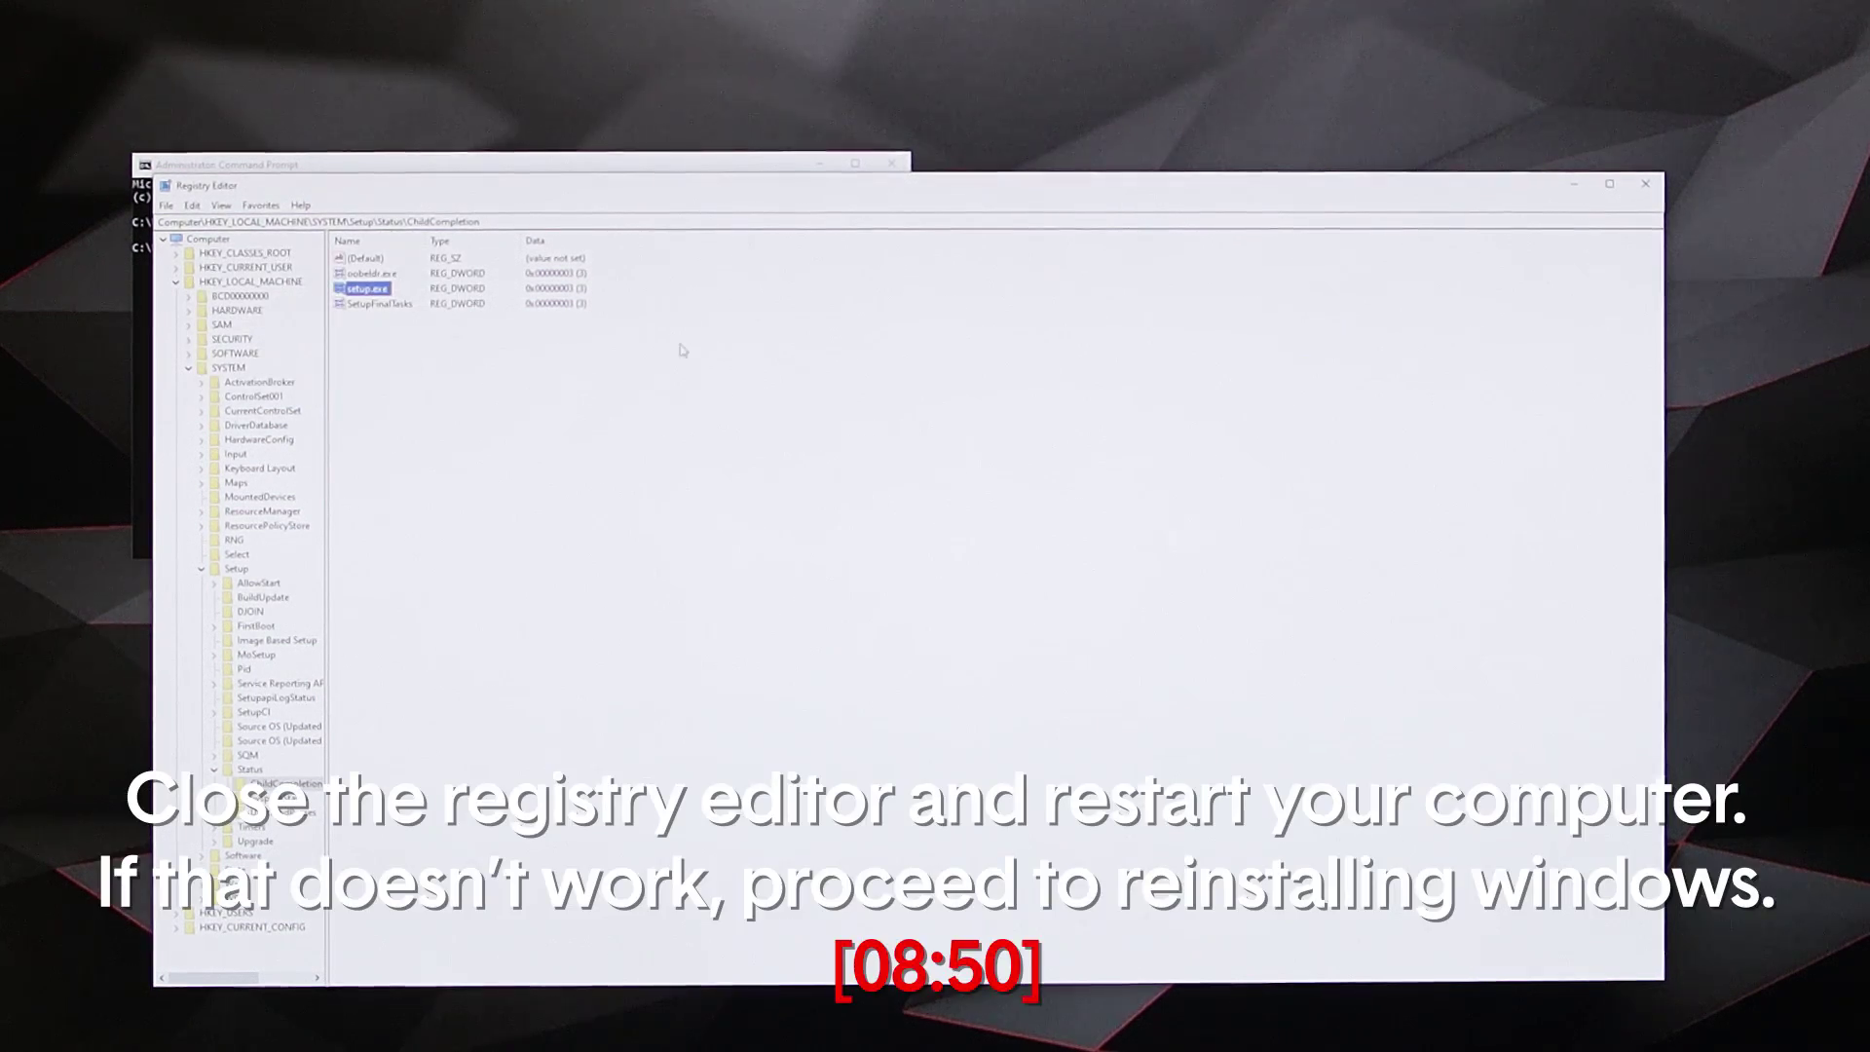
pyautogui.click(1641, 183)
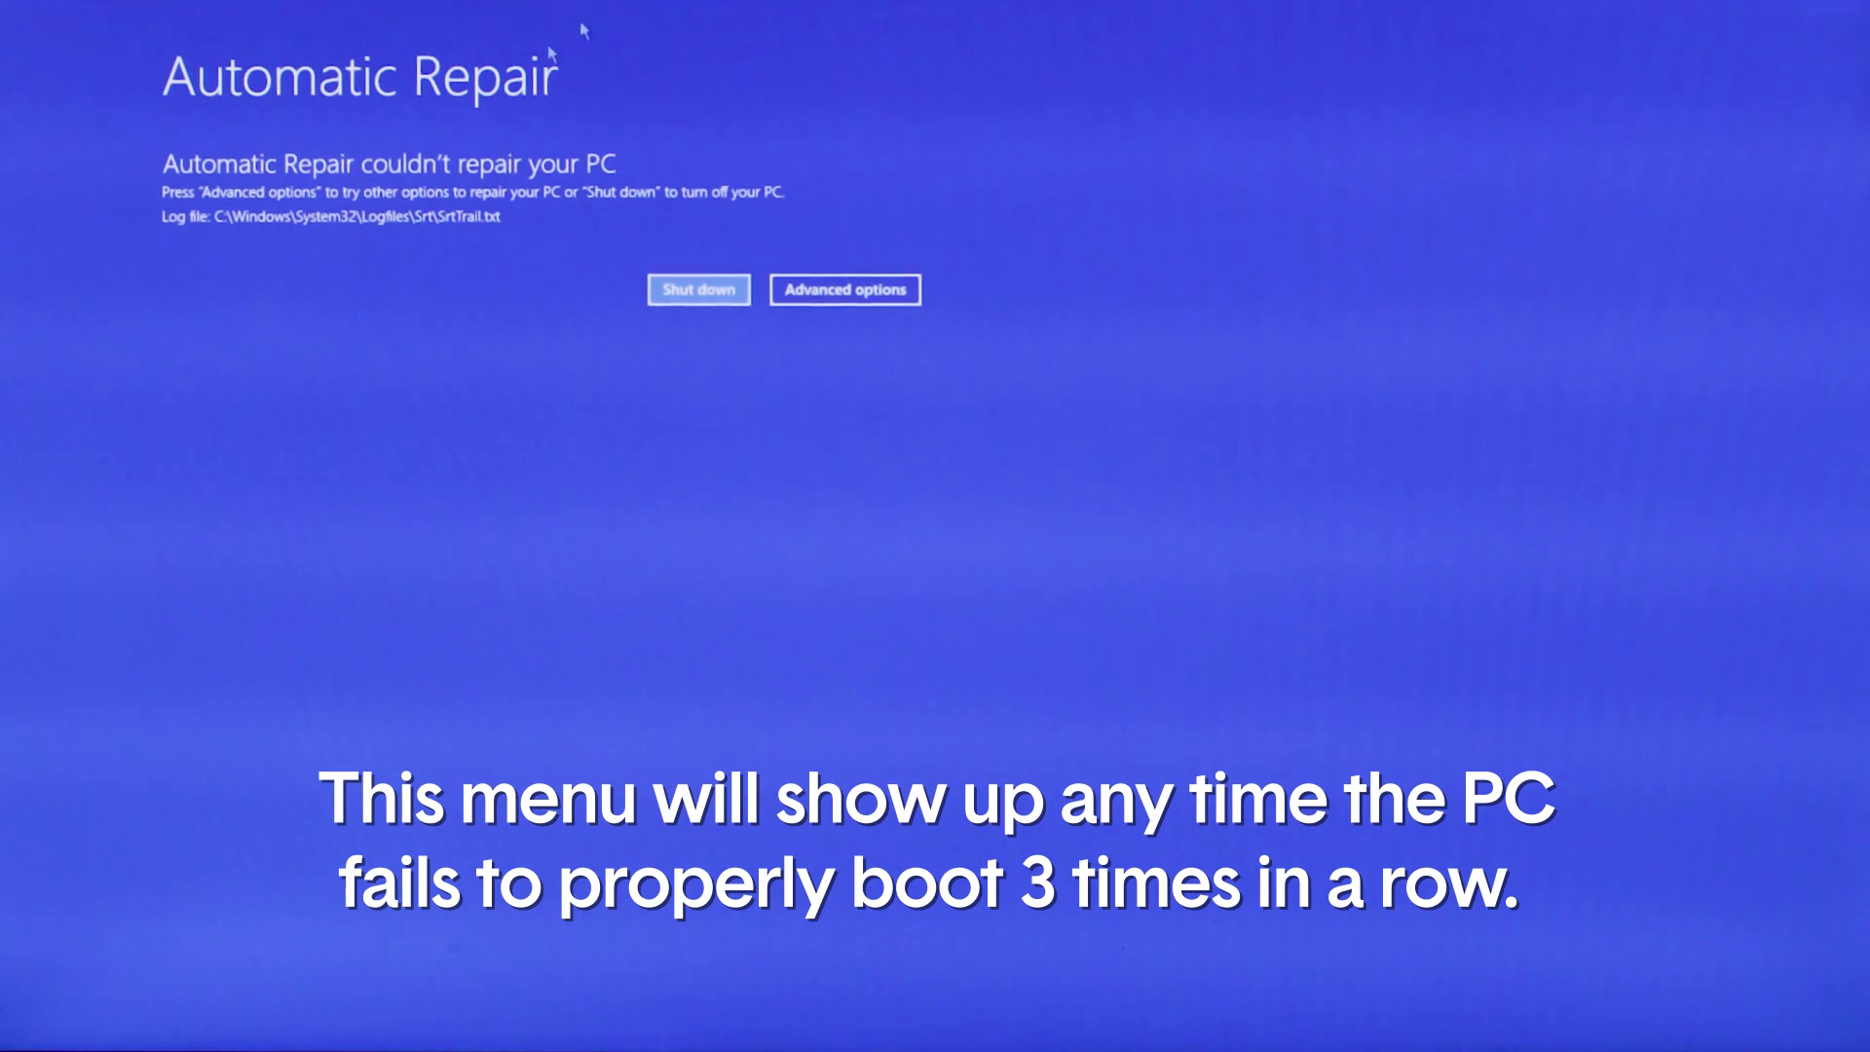
# Go through Troubleshoot > Advanced options > Startup Settings and restart for Safe Mode
pyautogui.click(868, 290)
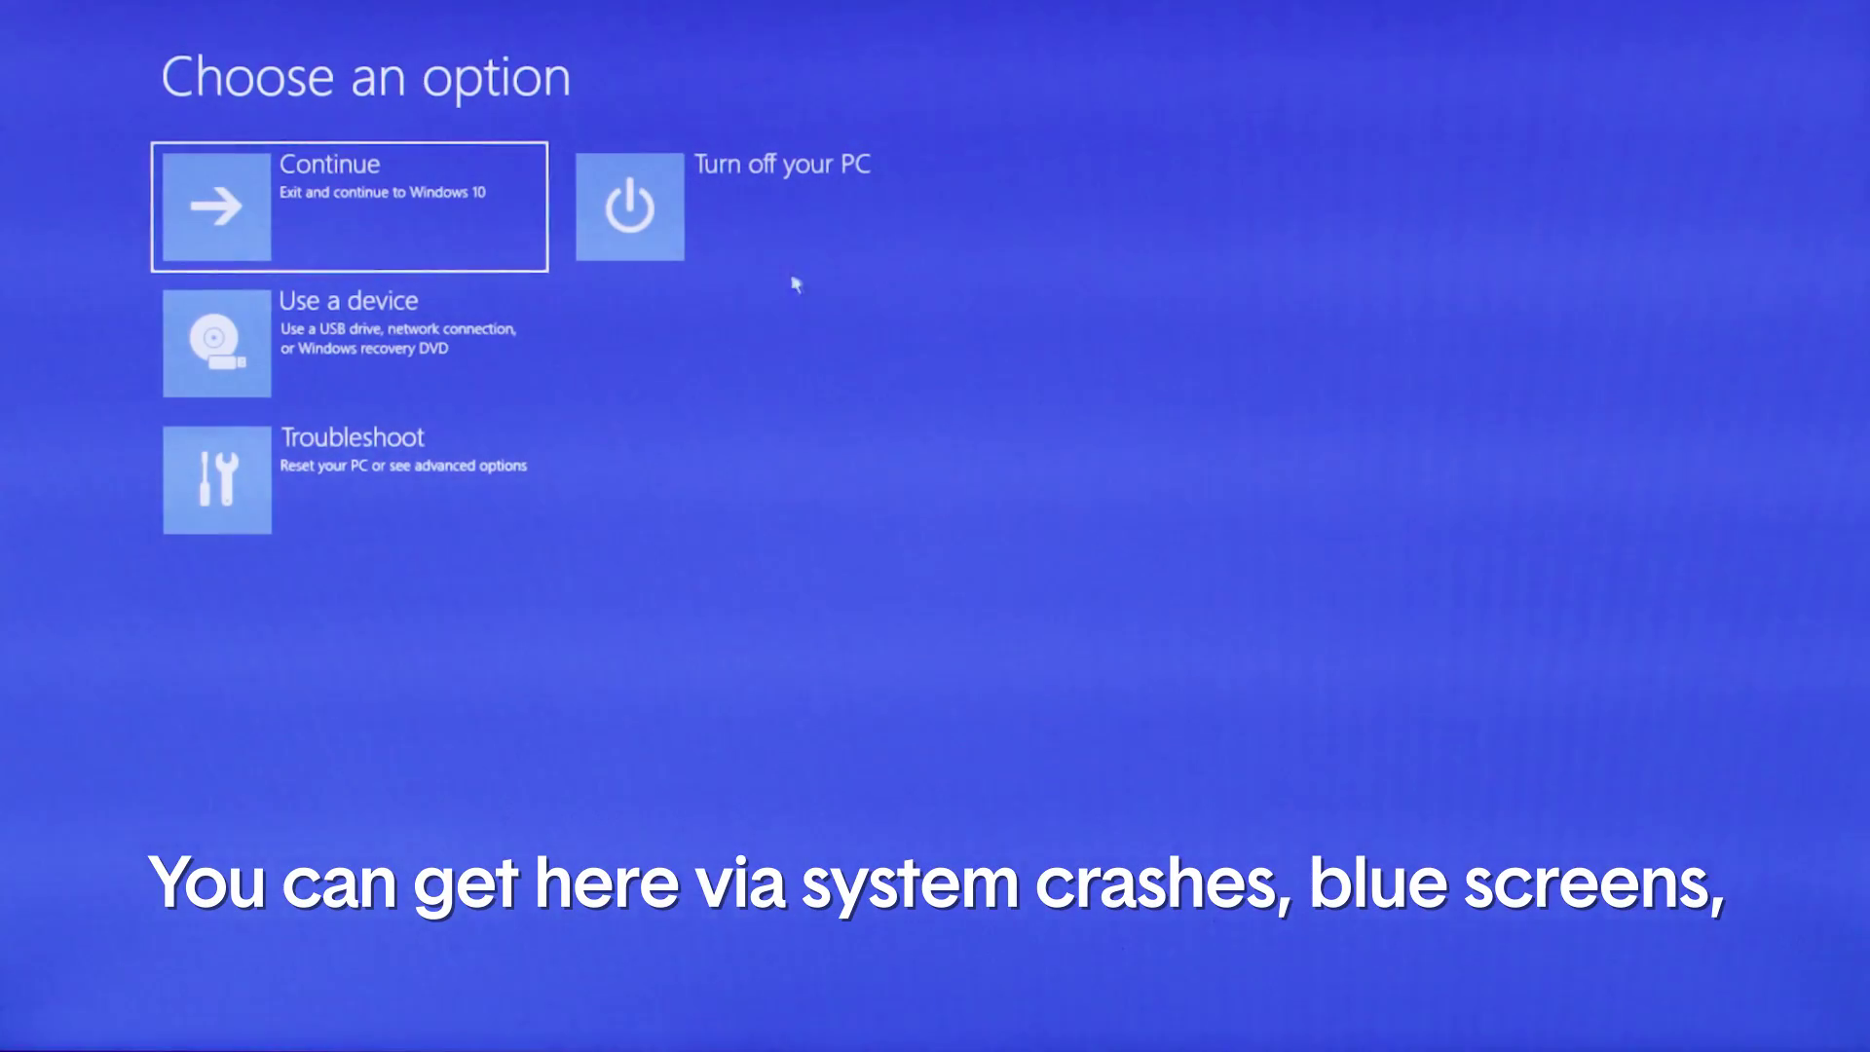
pyautogui.click(383, 479)
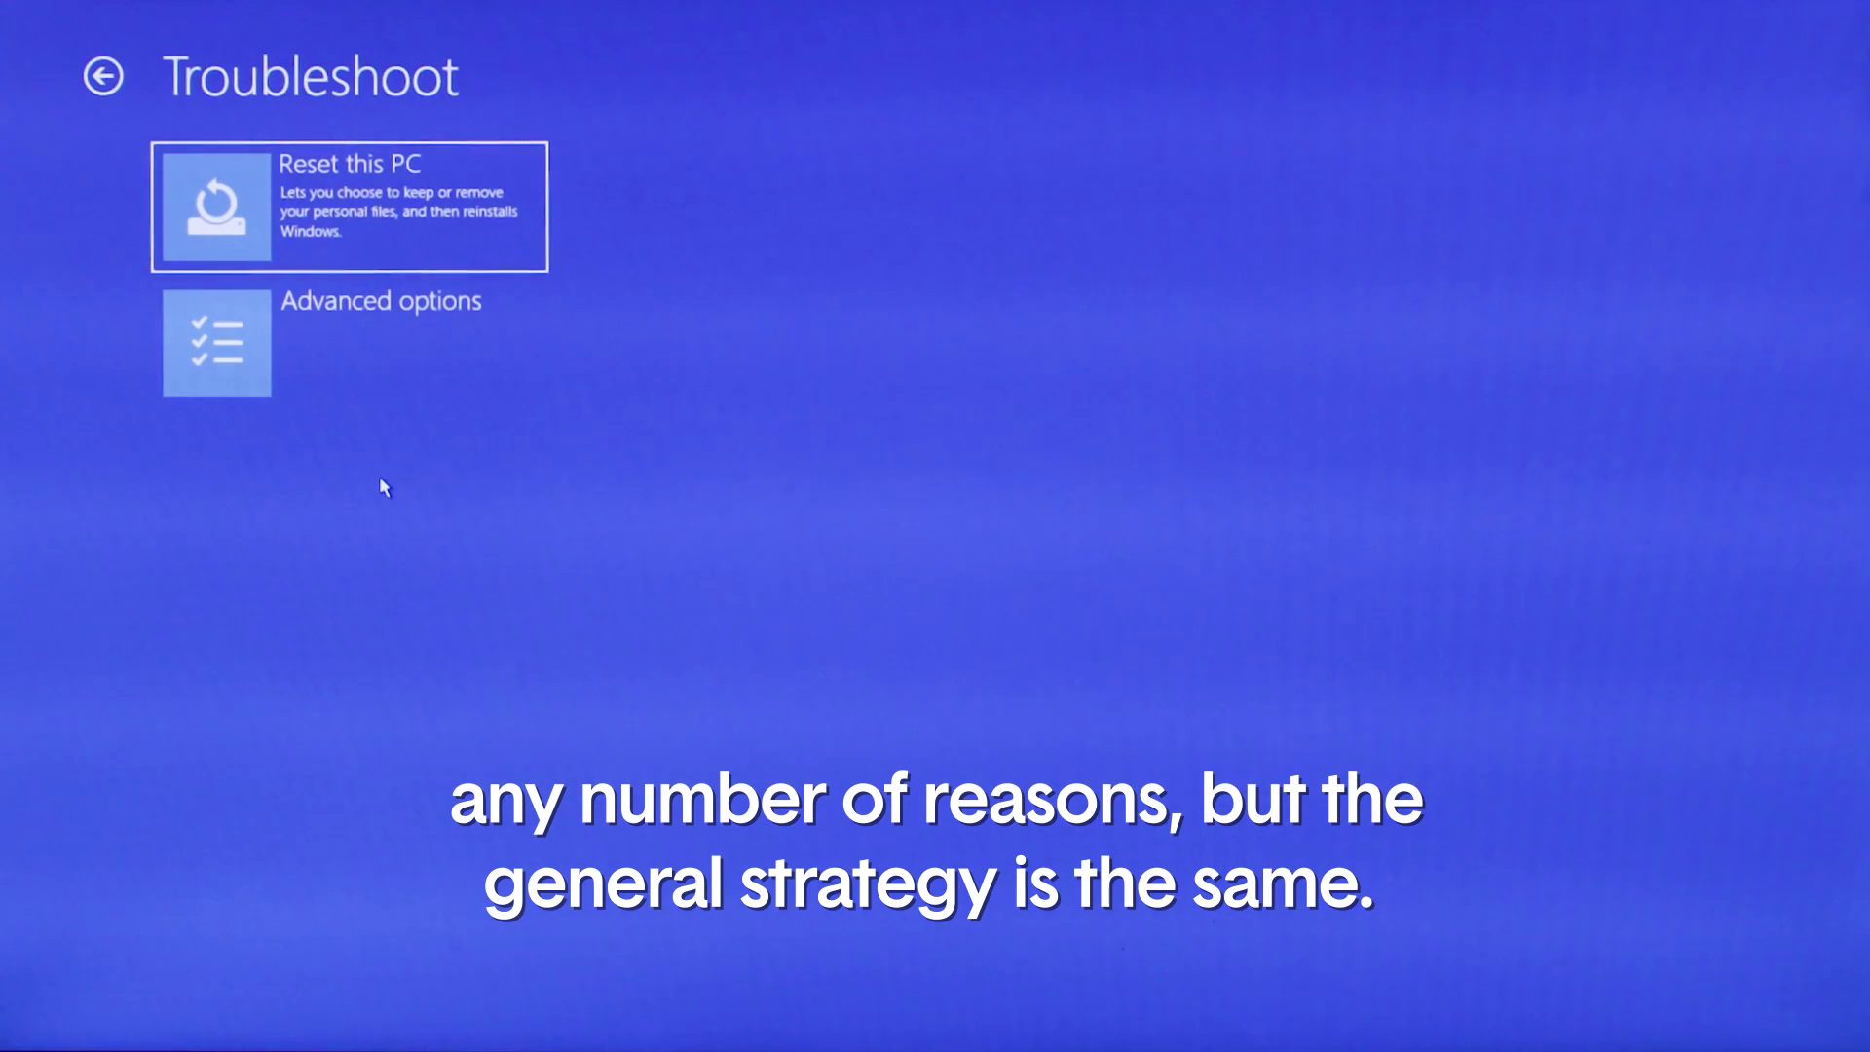
pyautogui.click(409, 359)
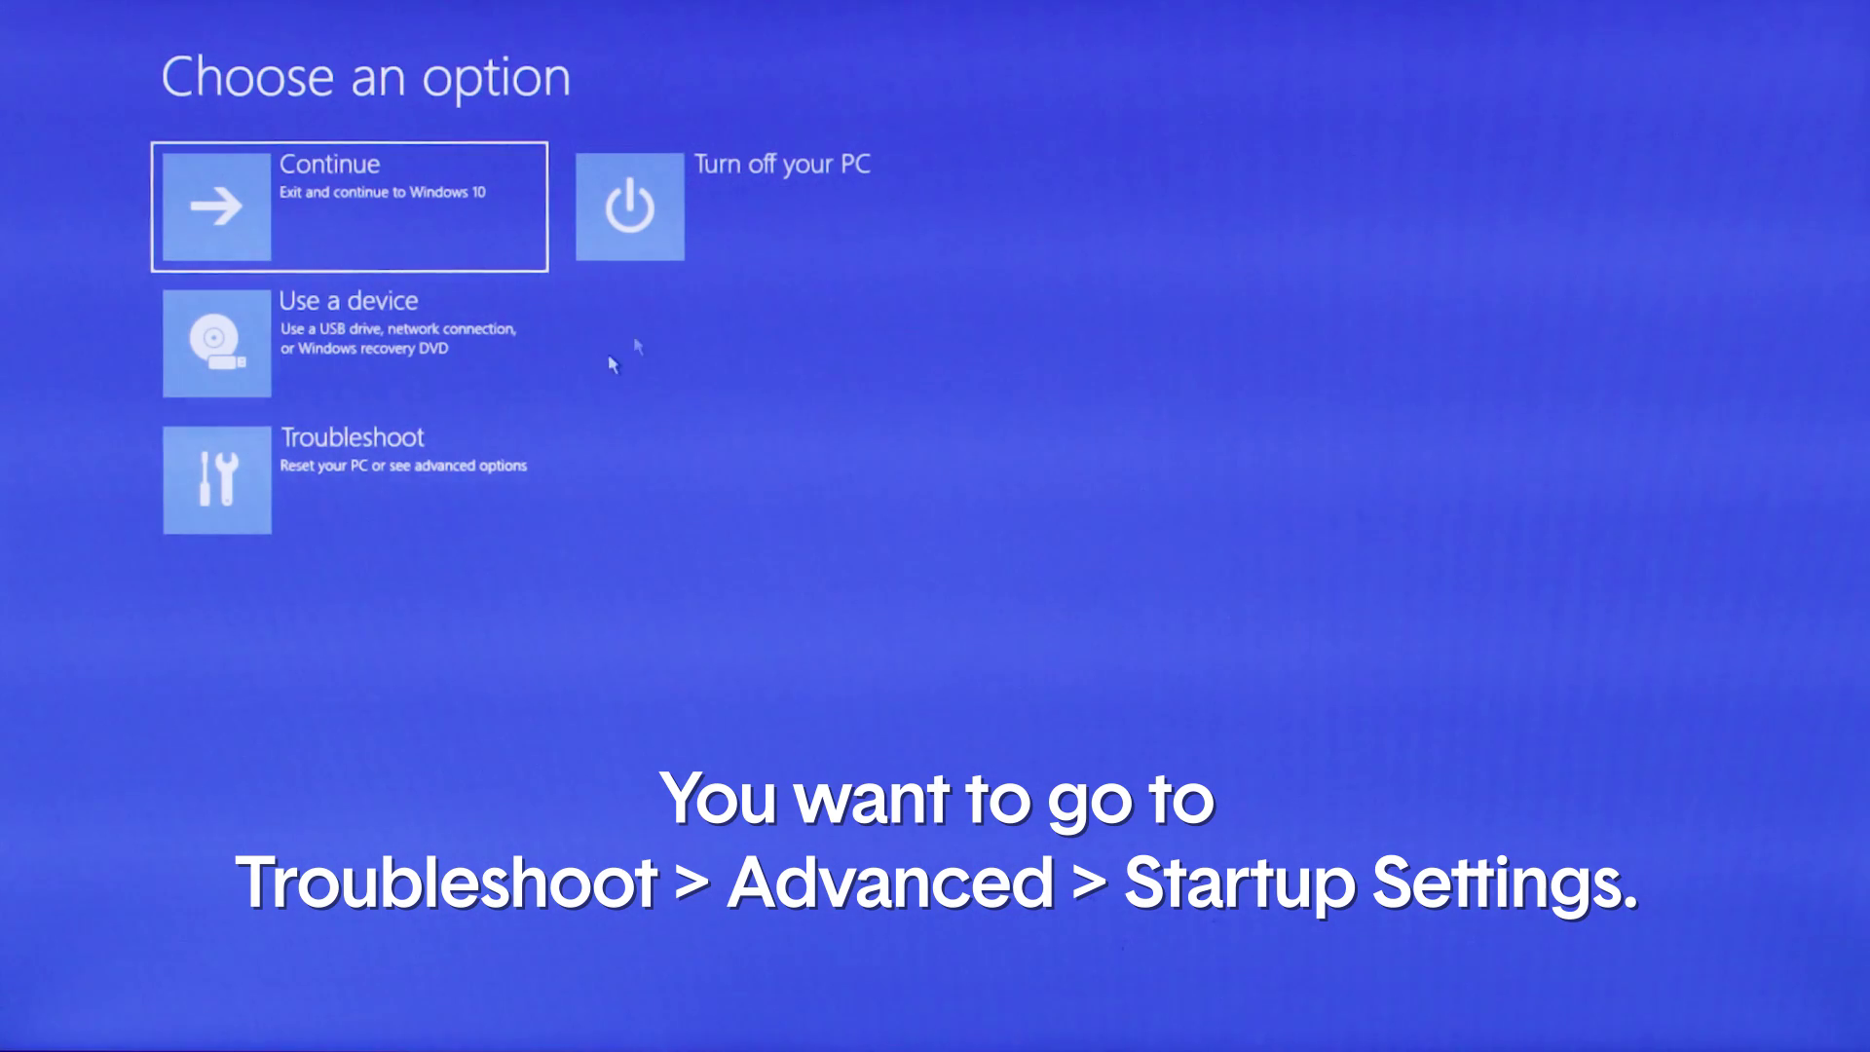
pyautogui.click(377, 478)
pyautogui.click(410, 361)
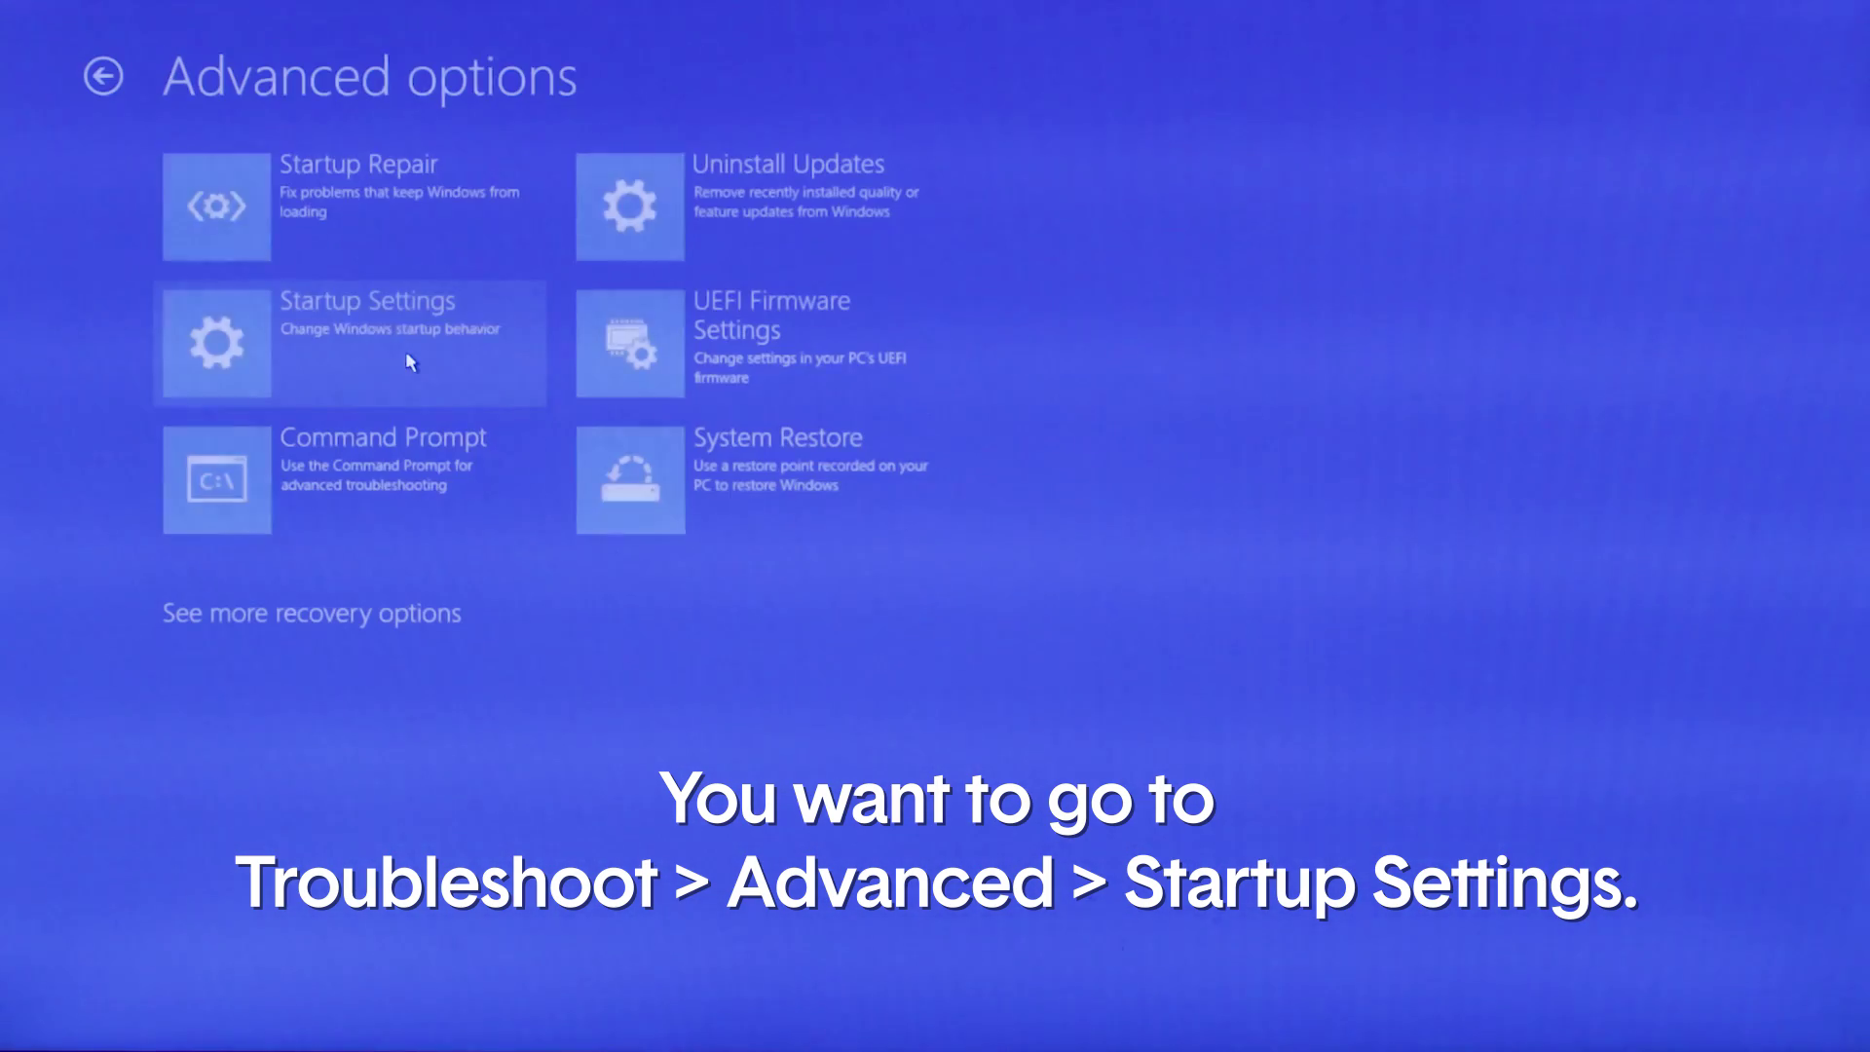
pyautogui.click(385, 366)
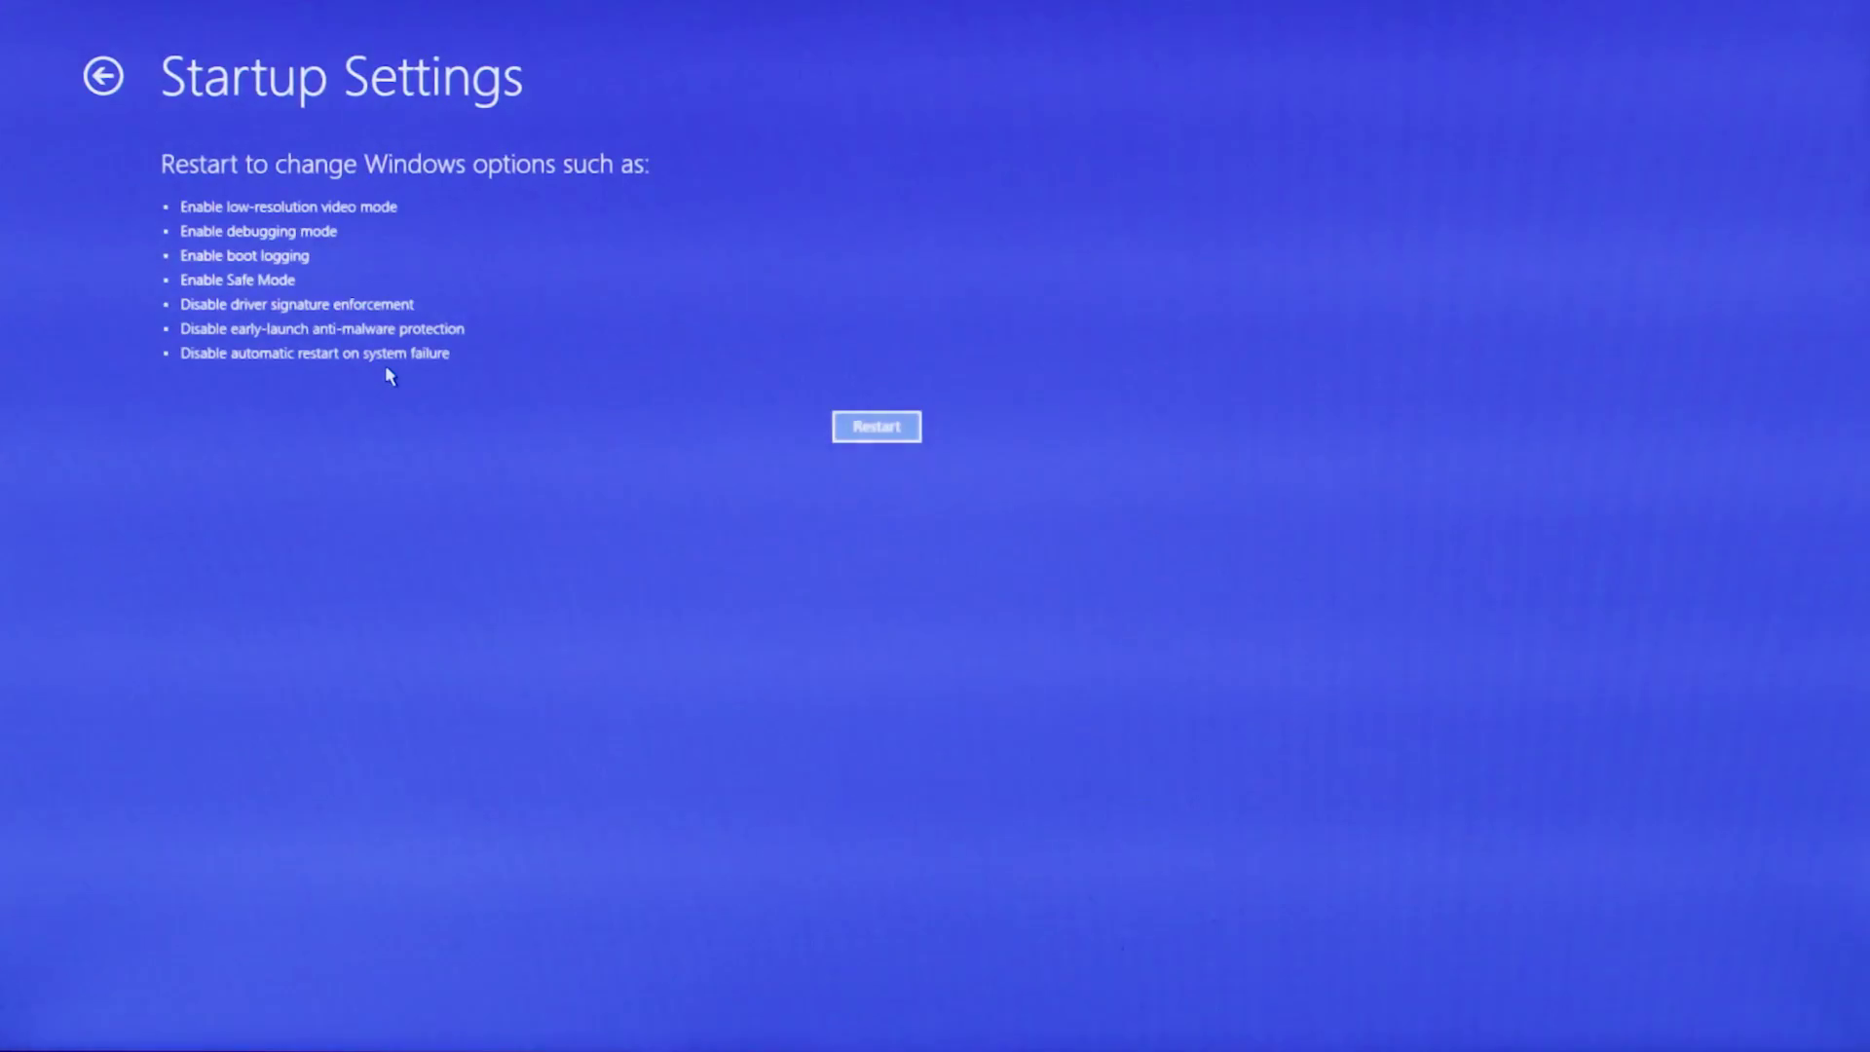
pyautogui.click(890, 431)
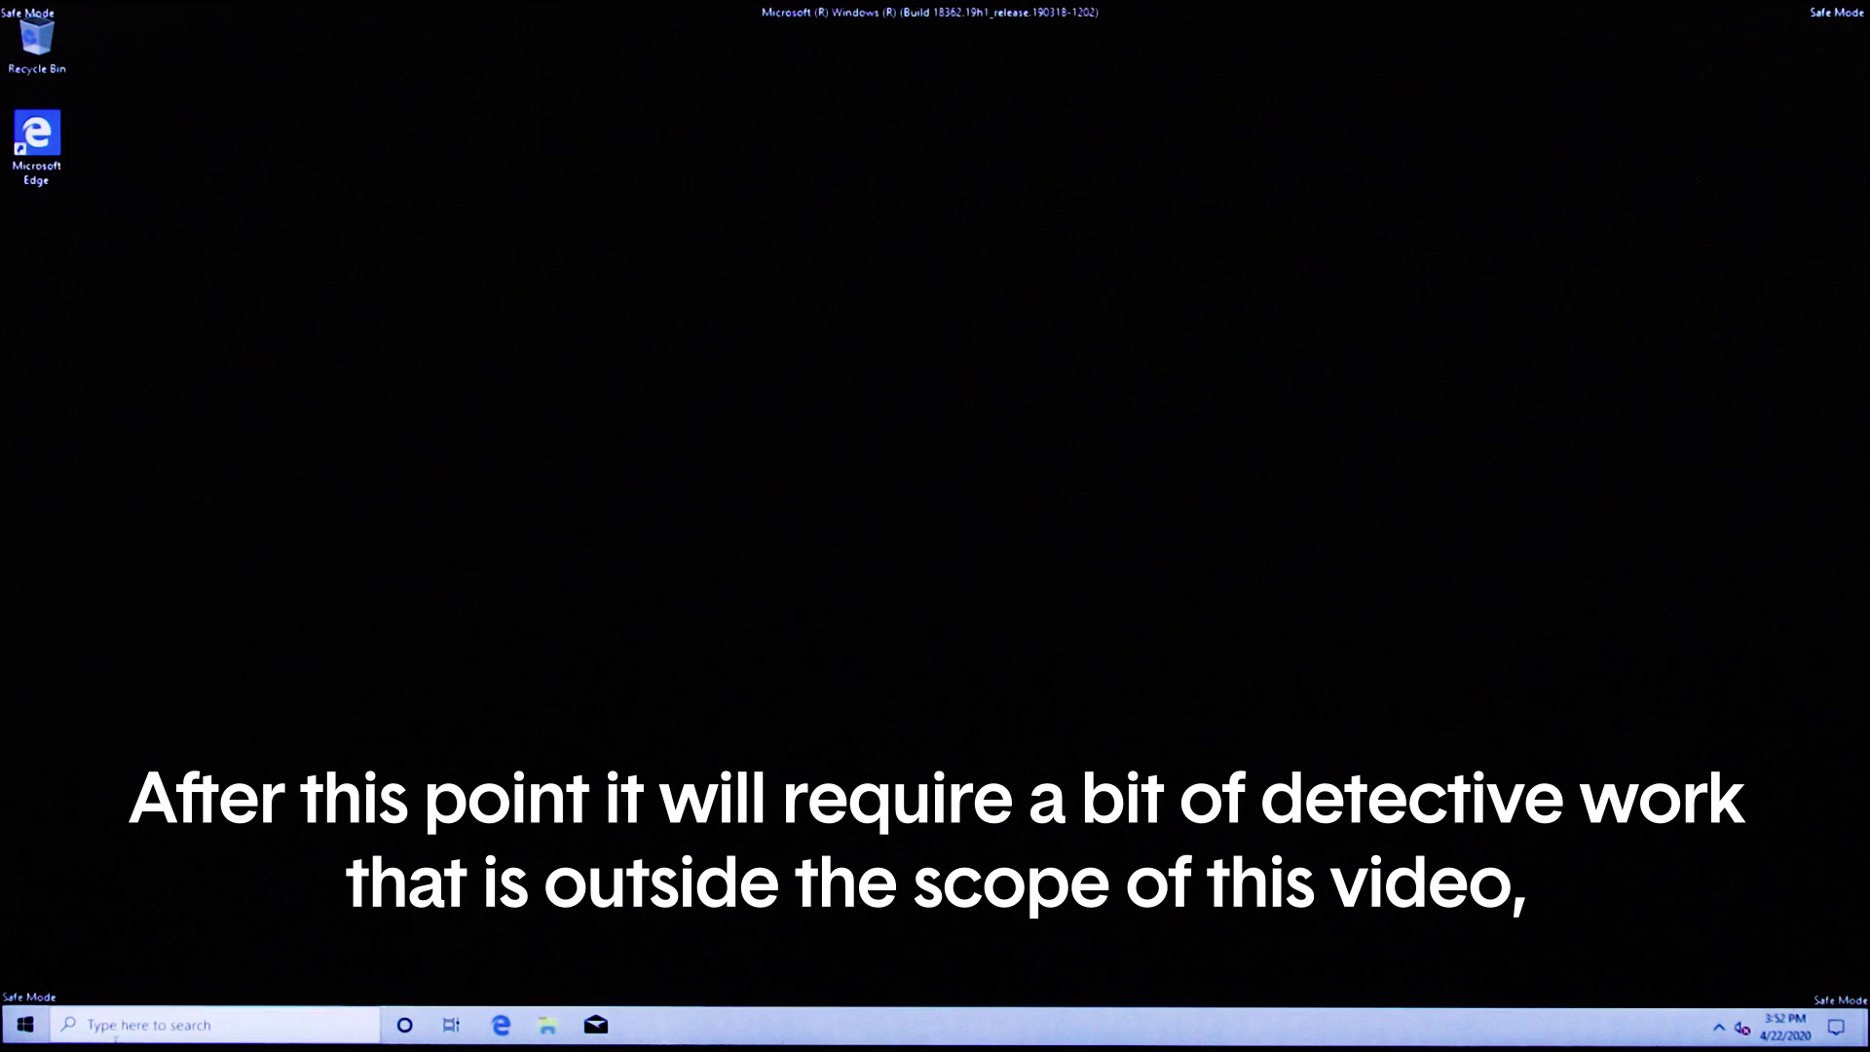
# In Device Manager, uninstall the Radeon(TM) RX 460 Graphics device under Display adapters
pyautogui.click(29, 1030)
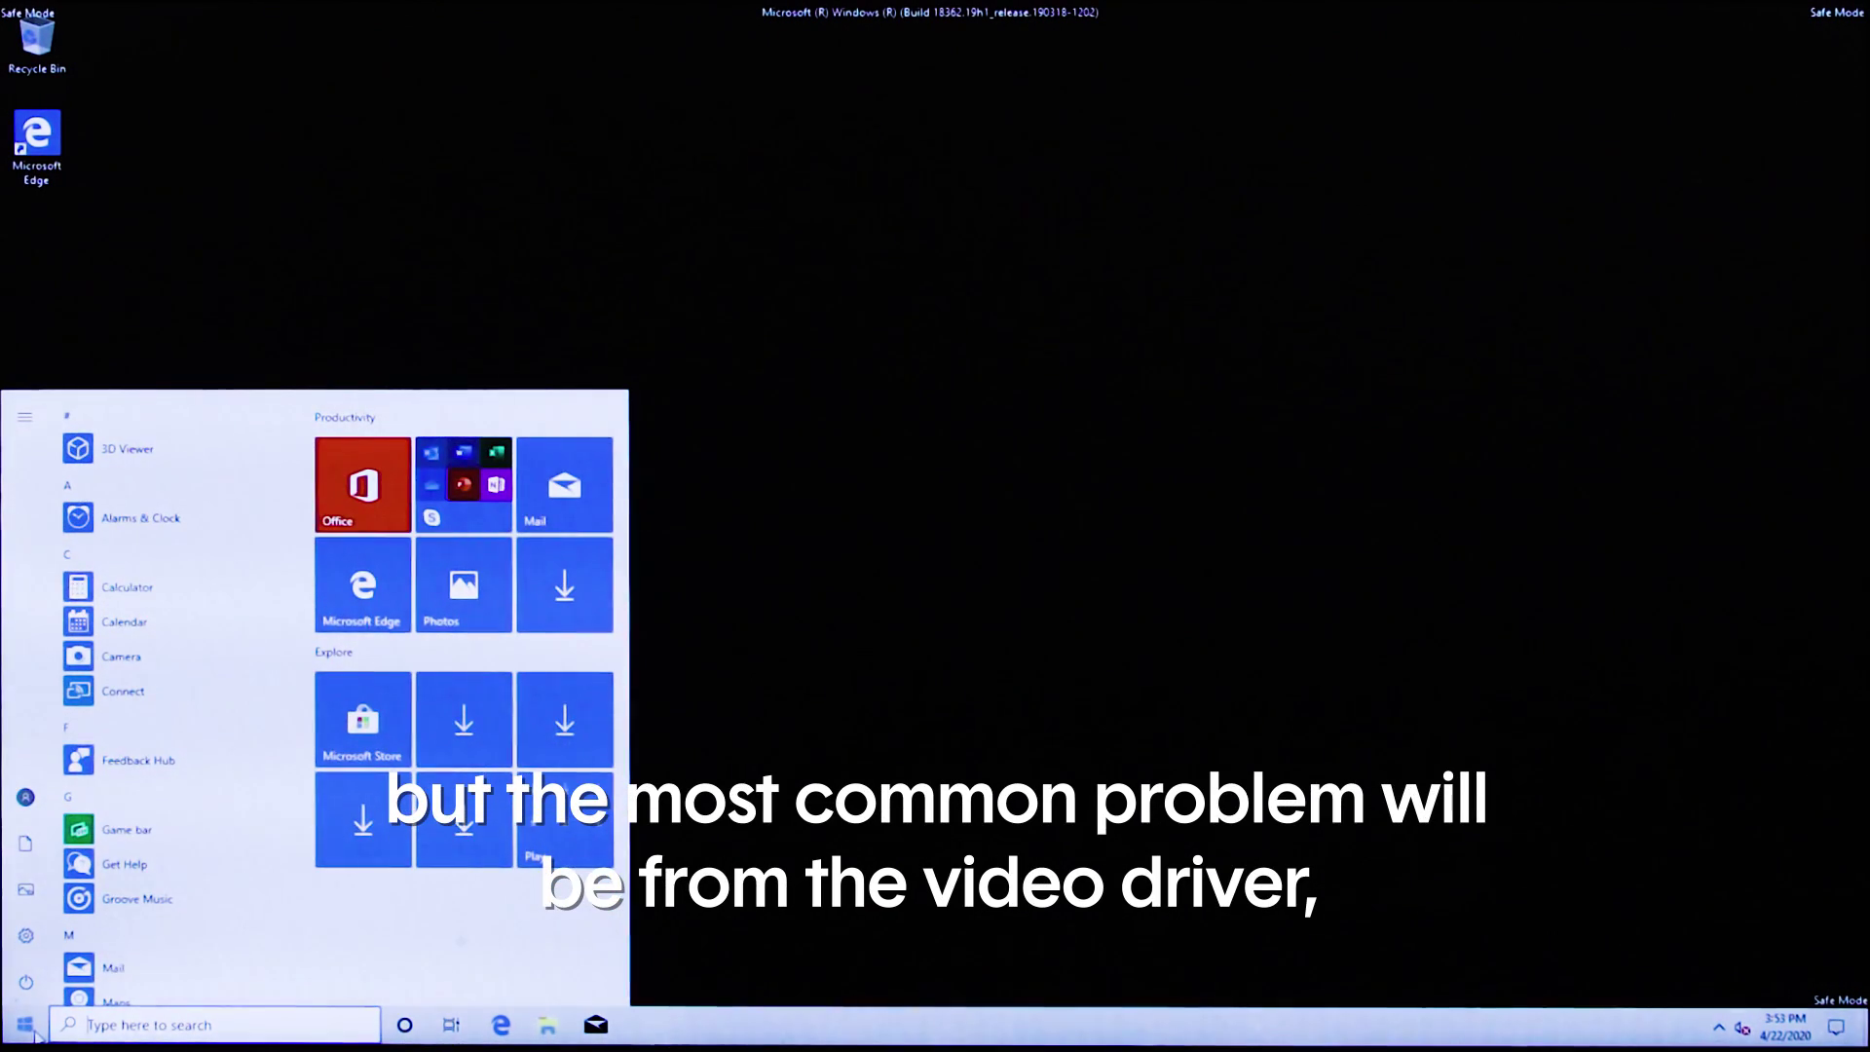
pyautogui.rightClick(34, 1032)
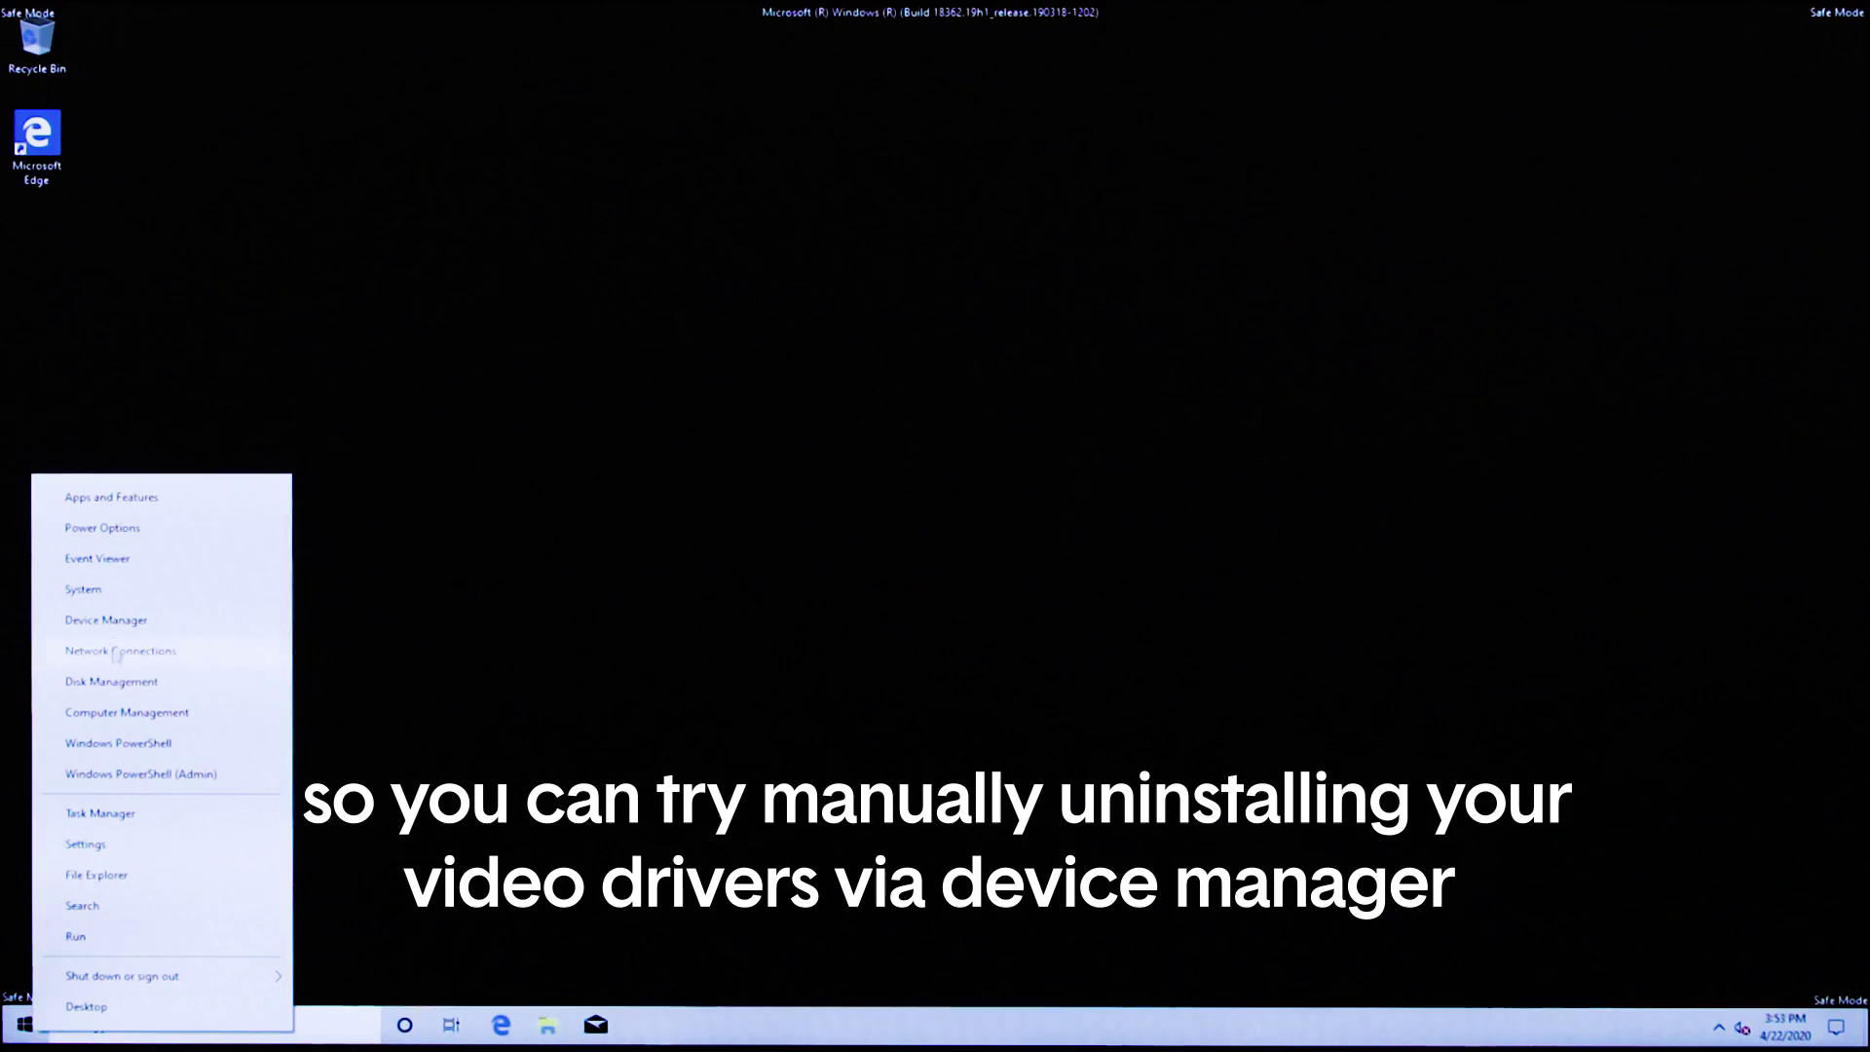
pyautogui.click(115, 631)
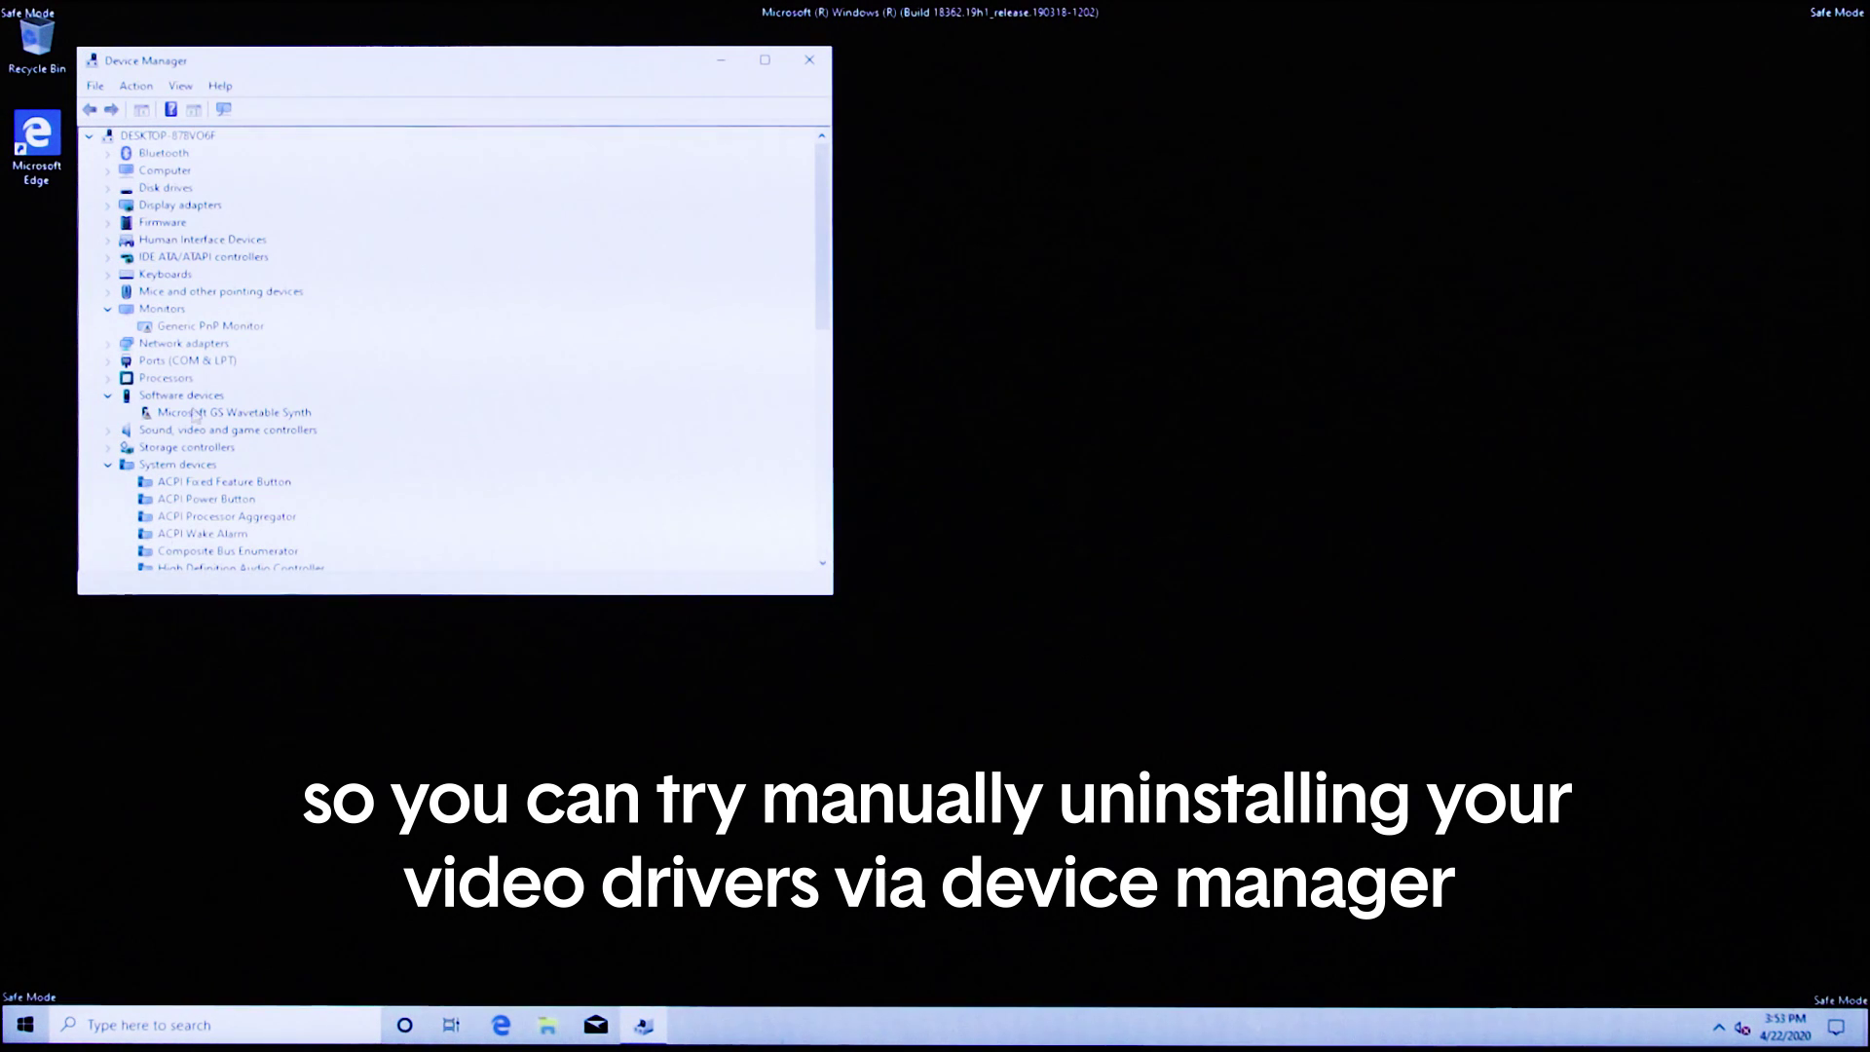
pyautogui.click(107, 204)
pyautogui.rightClick(216, 223)
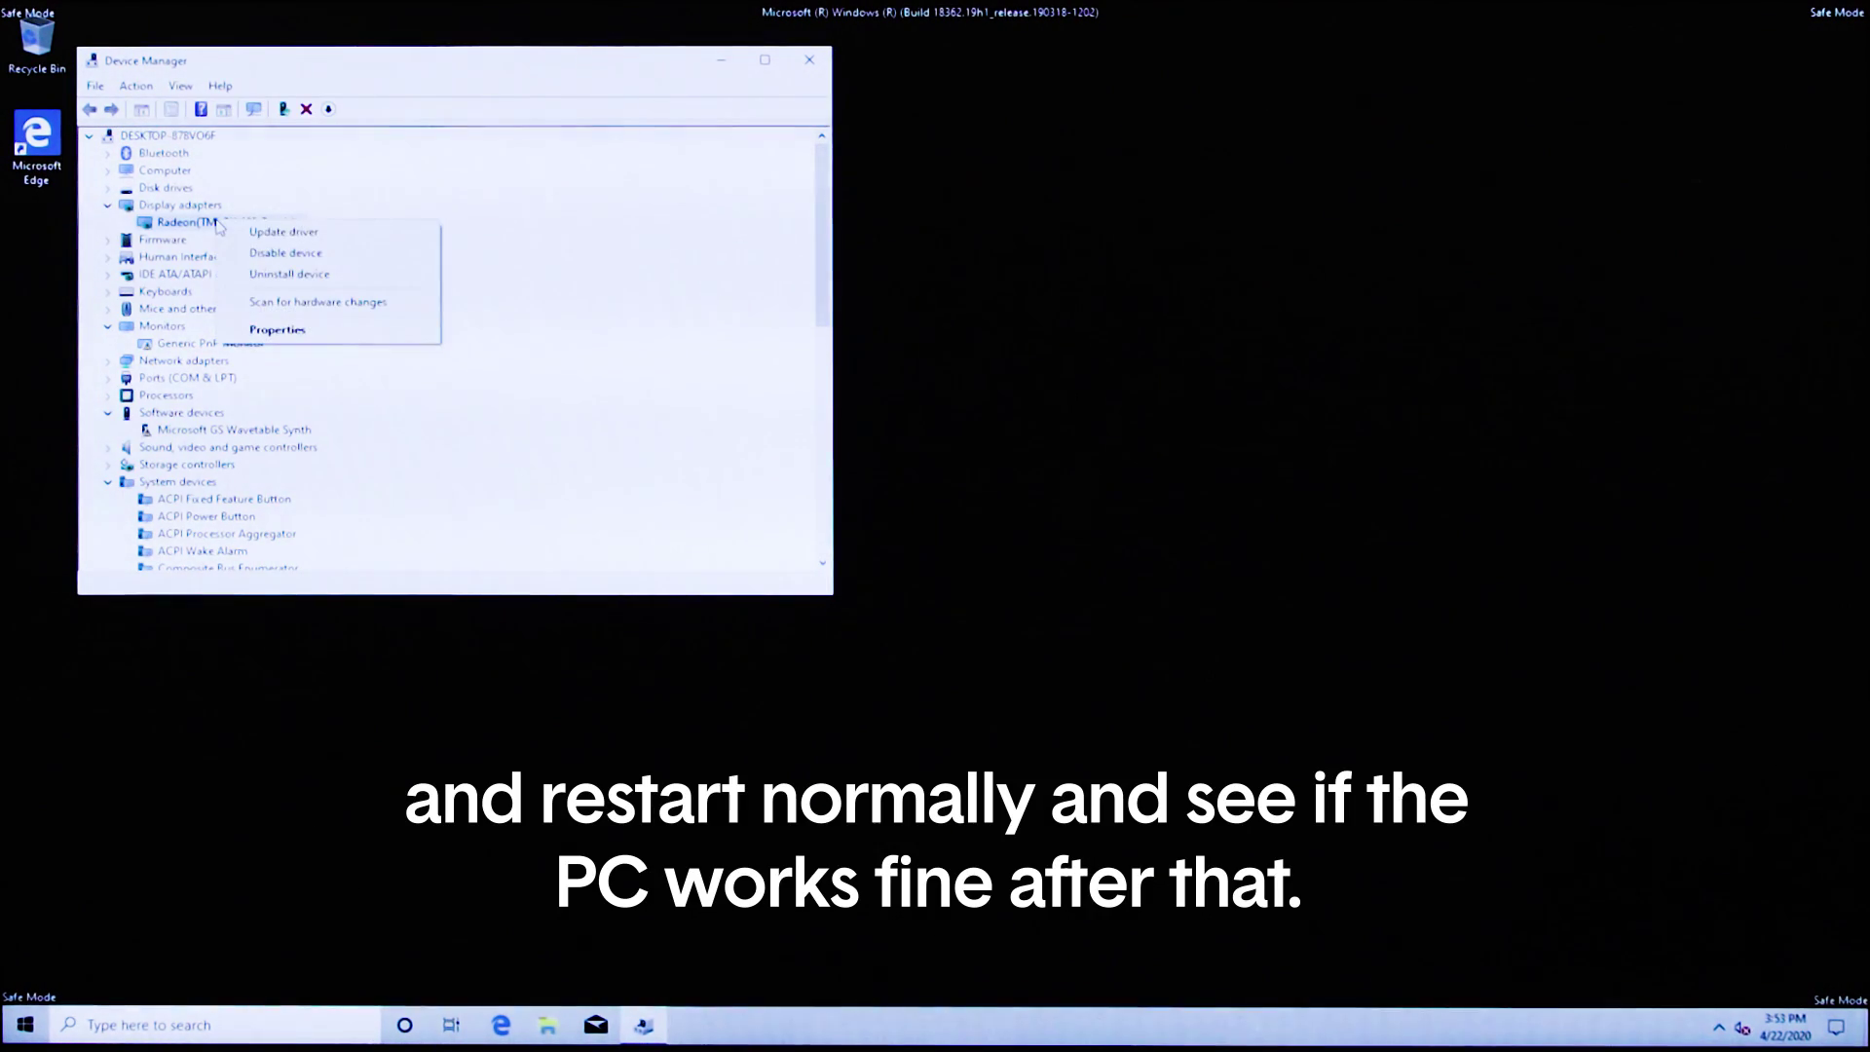
pyautogui.click(341, 276)
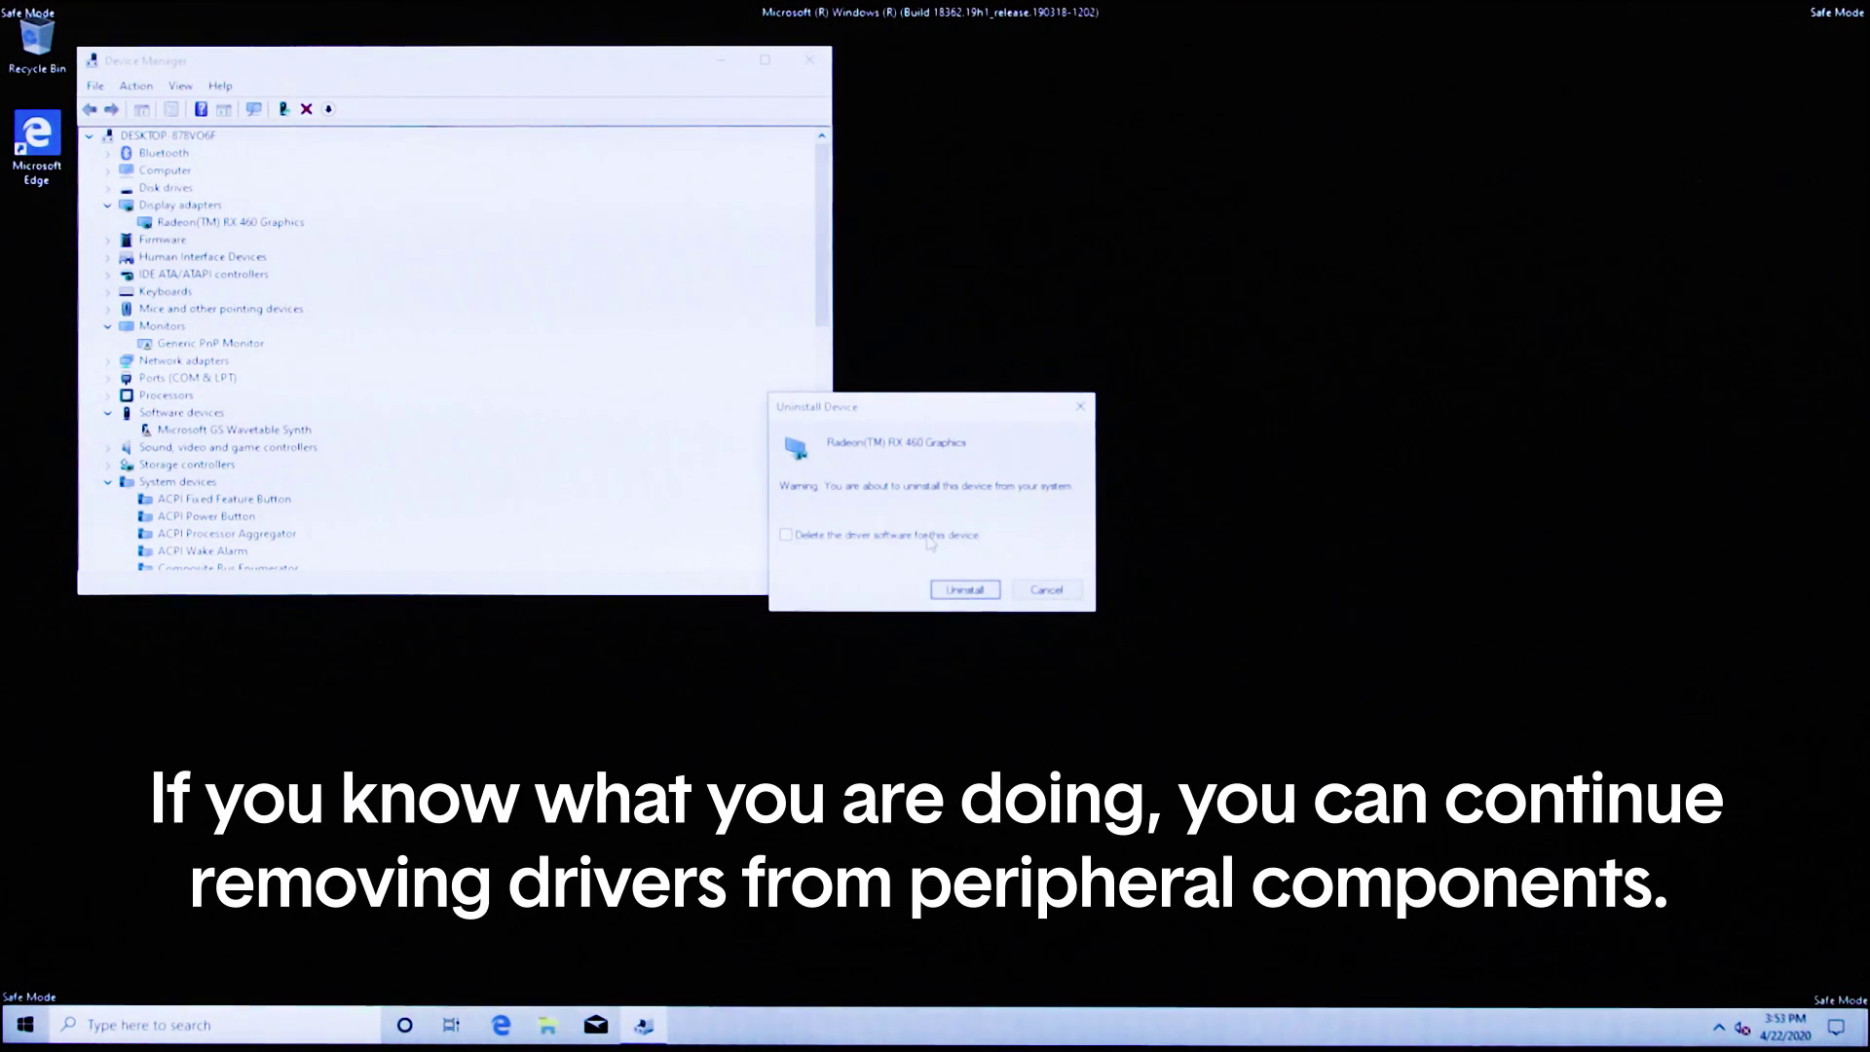
pyautogui.click(963, 588)
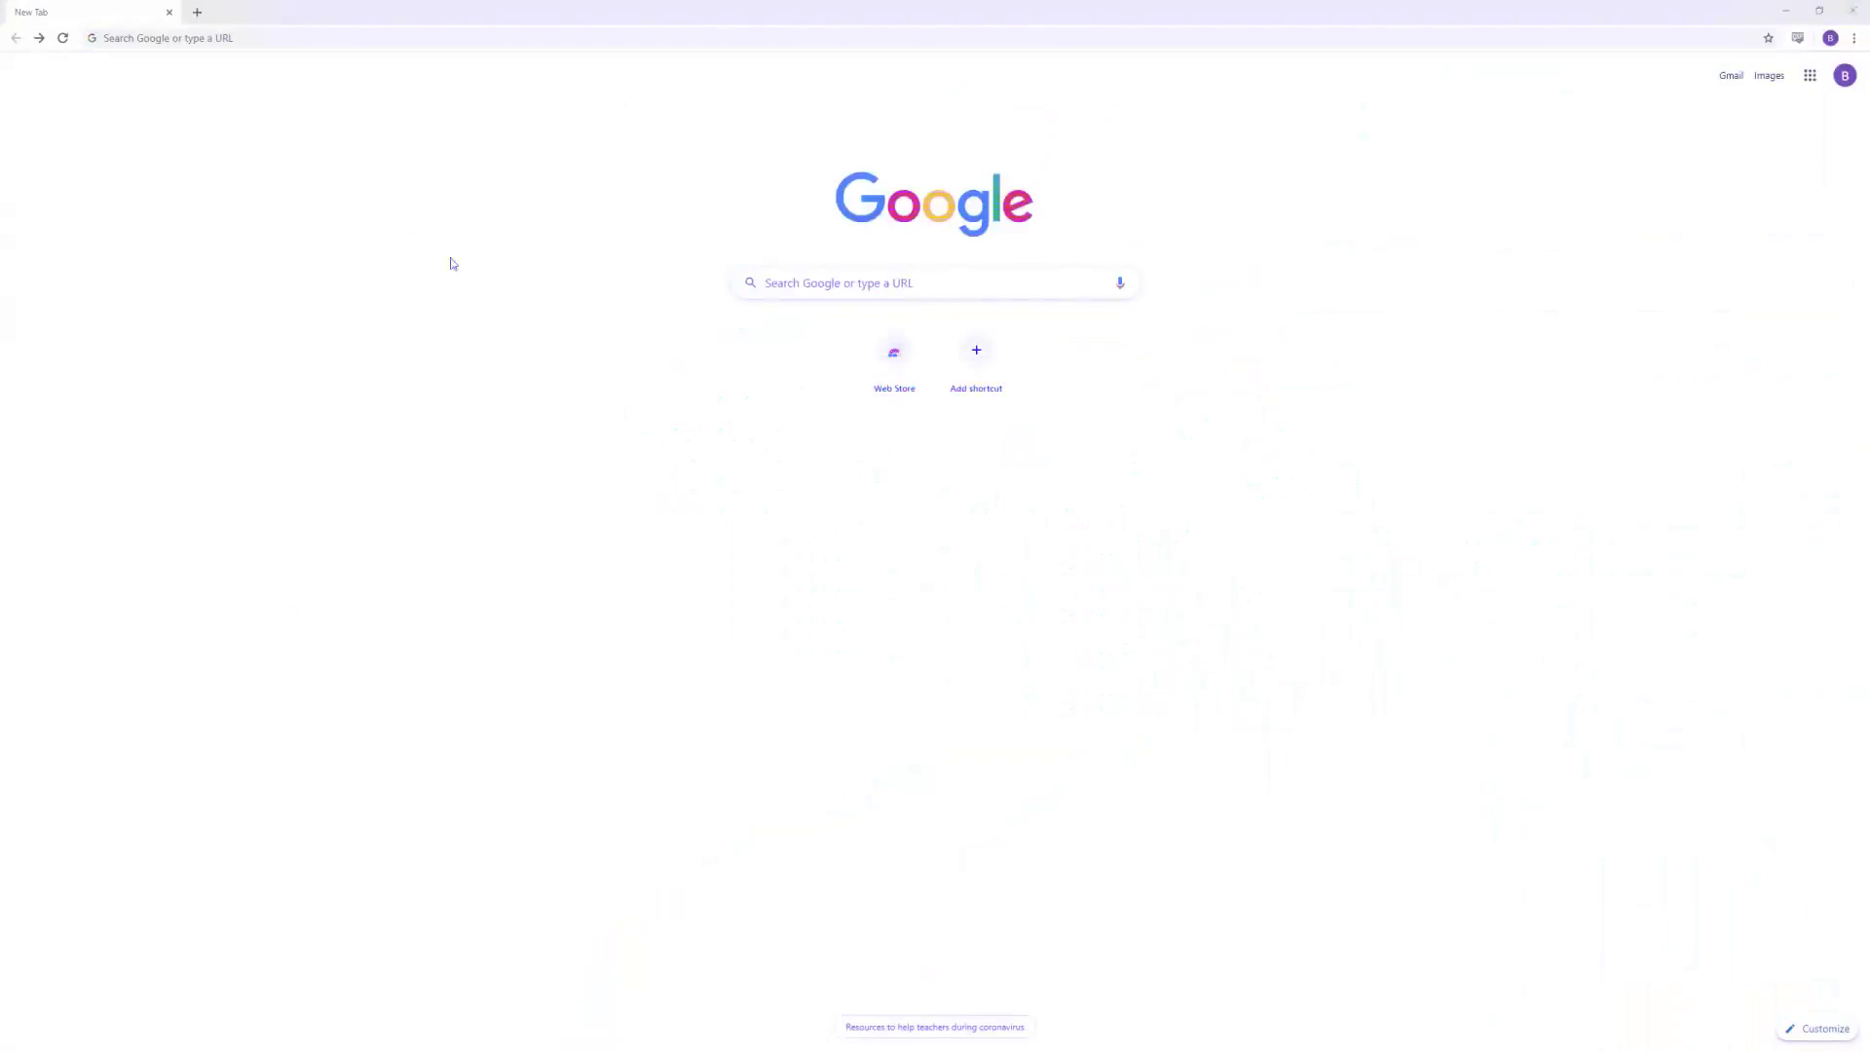
# Search 'download windows 10', open Microsoft's page, then download and run the media creation tool
pyautogui.click(320, 39)
pyautogui.write('do')
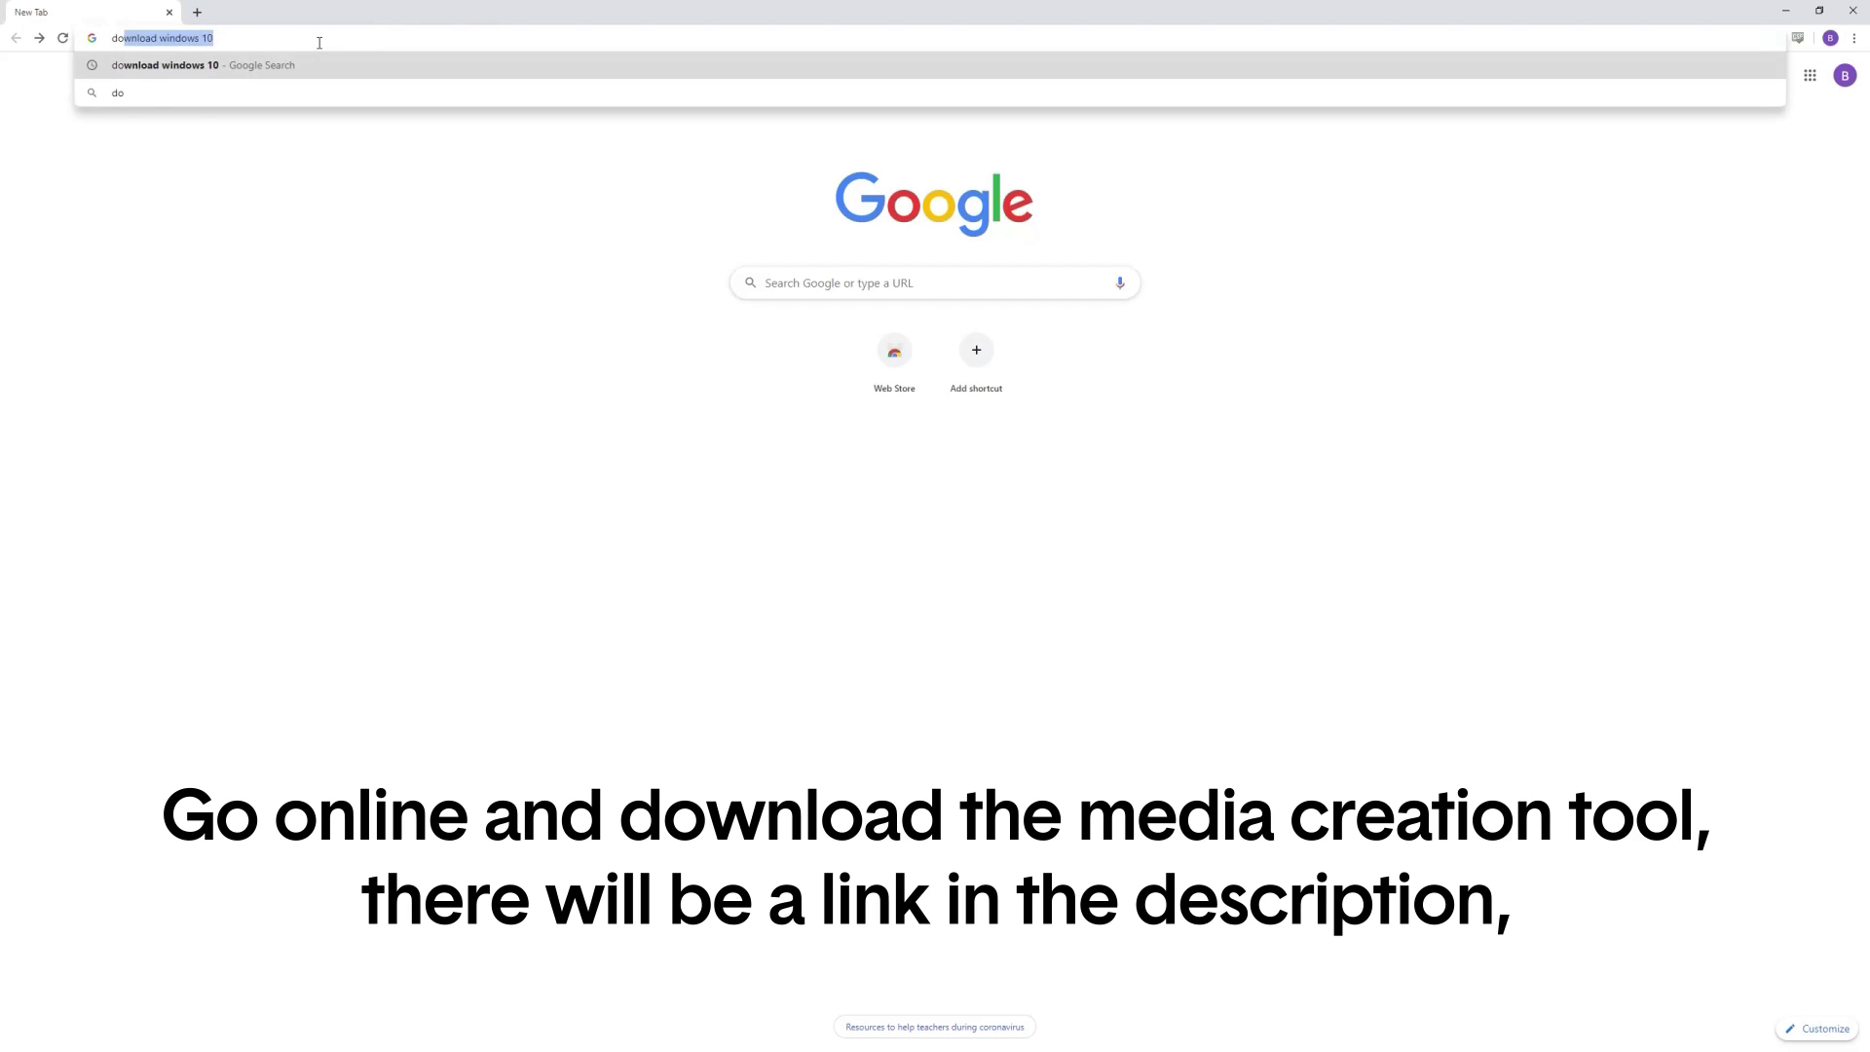
pyautogui.write('wnload windows 10')
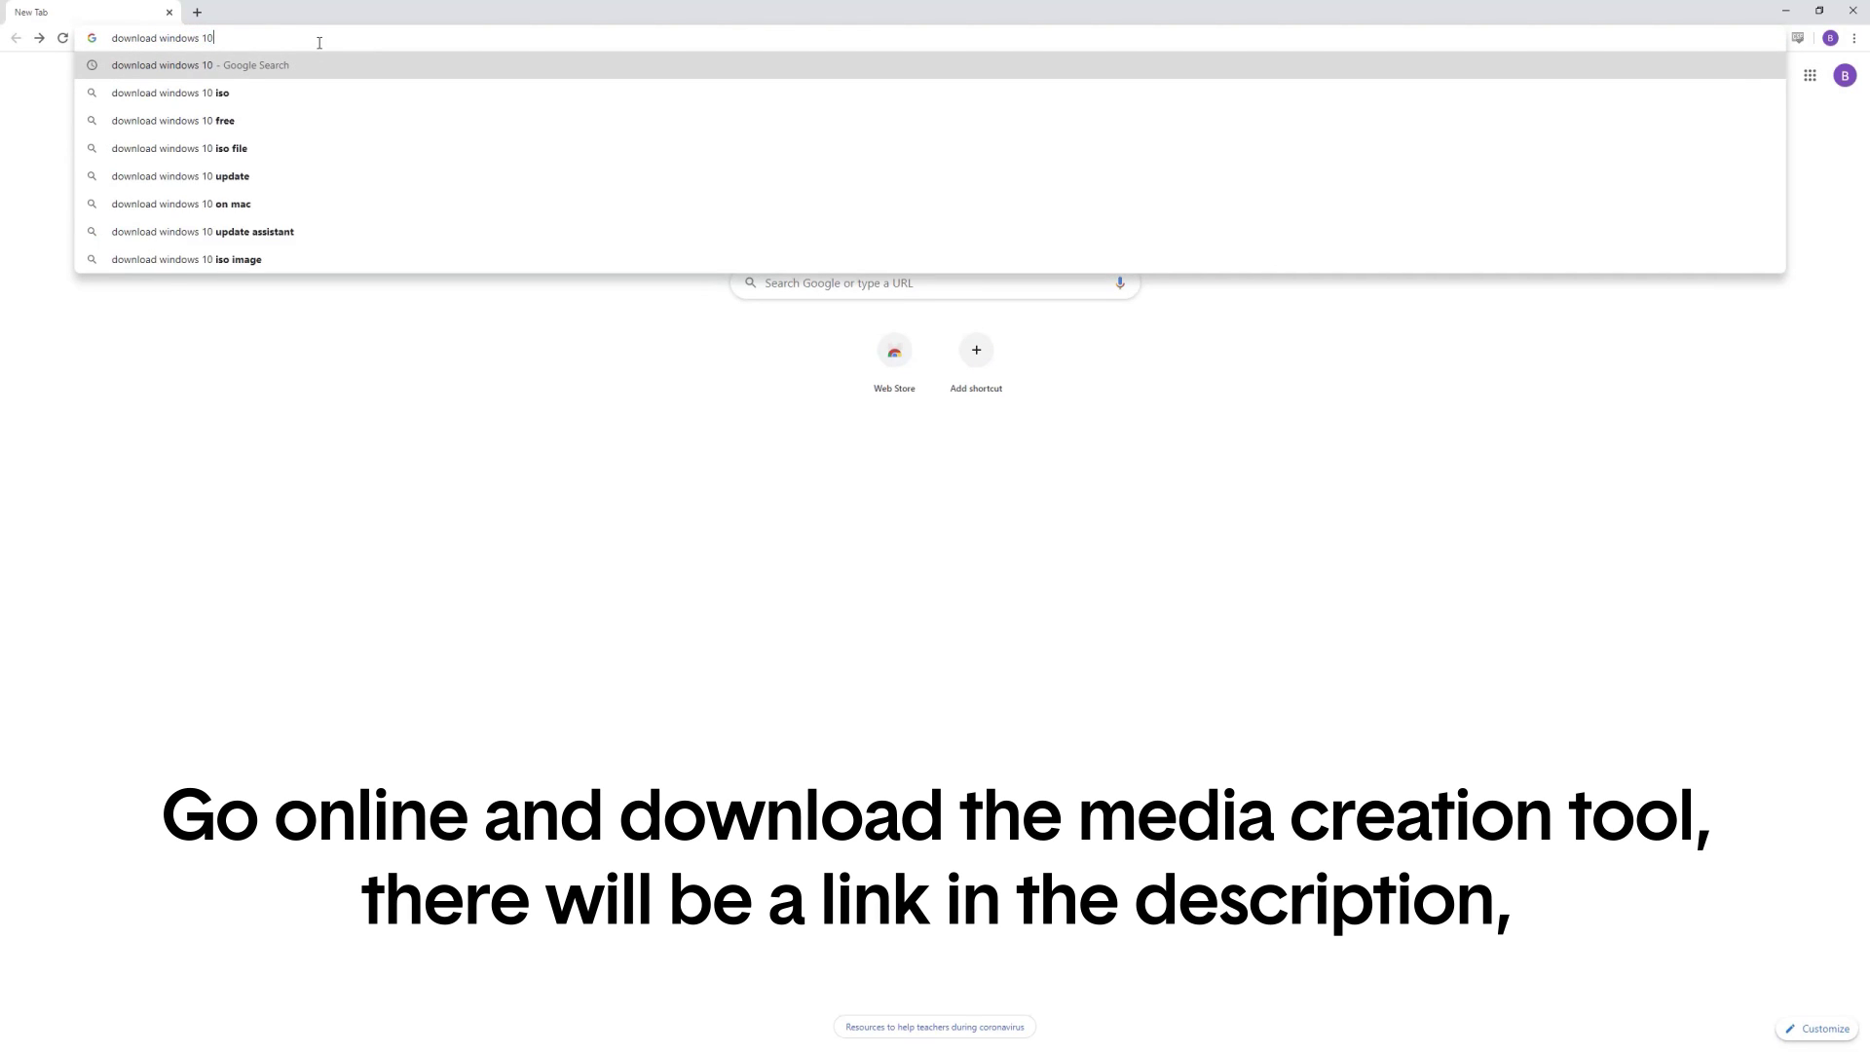
pyautogui.press('Return')
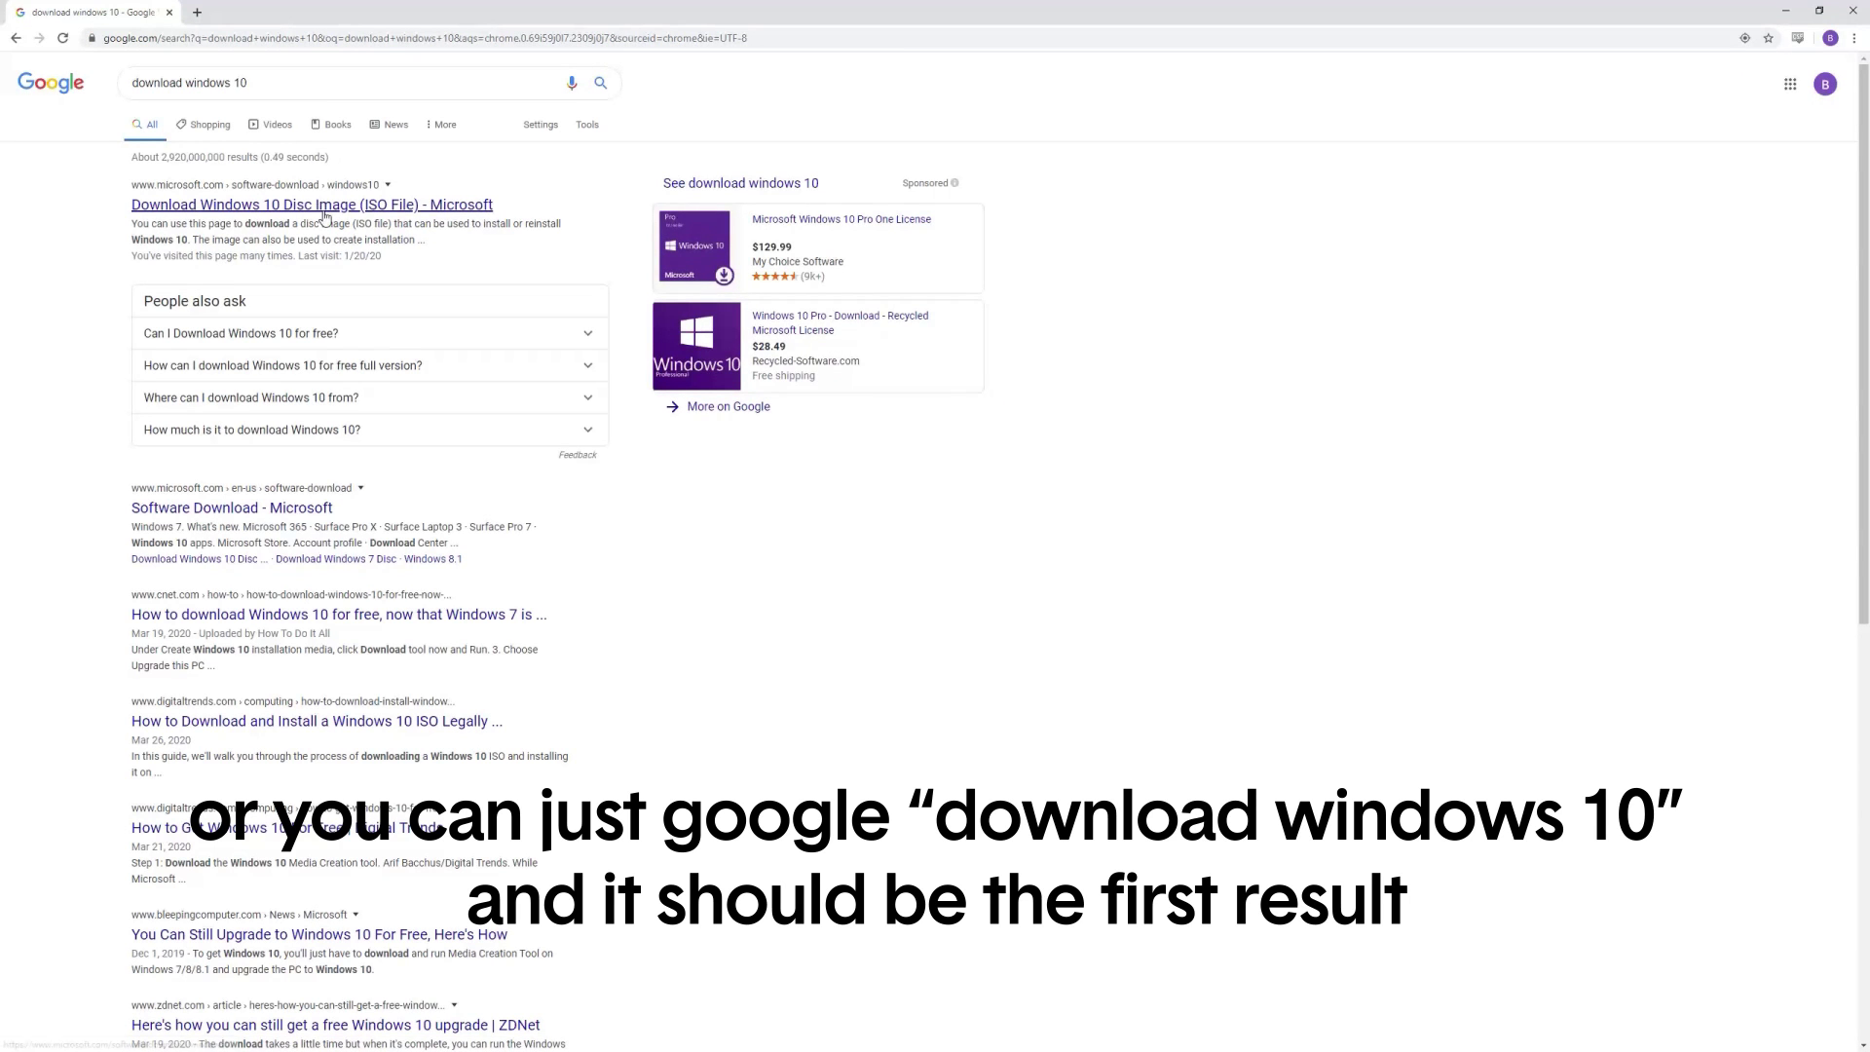
pyautogui.click(324, 206)
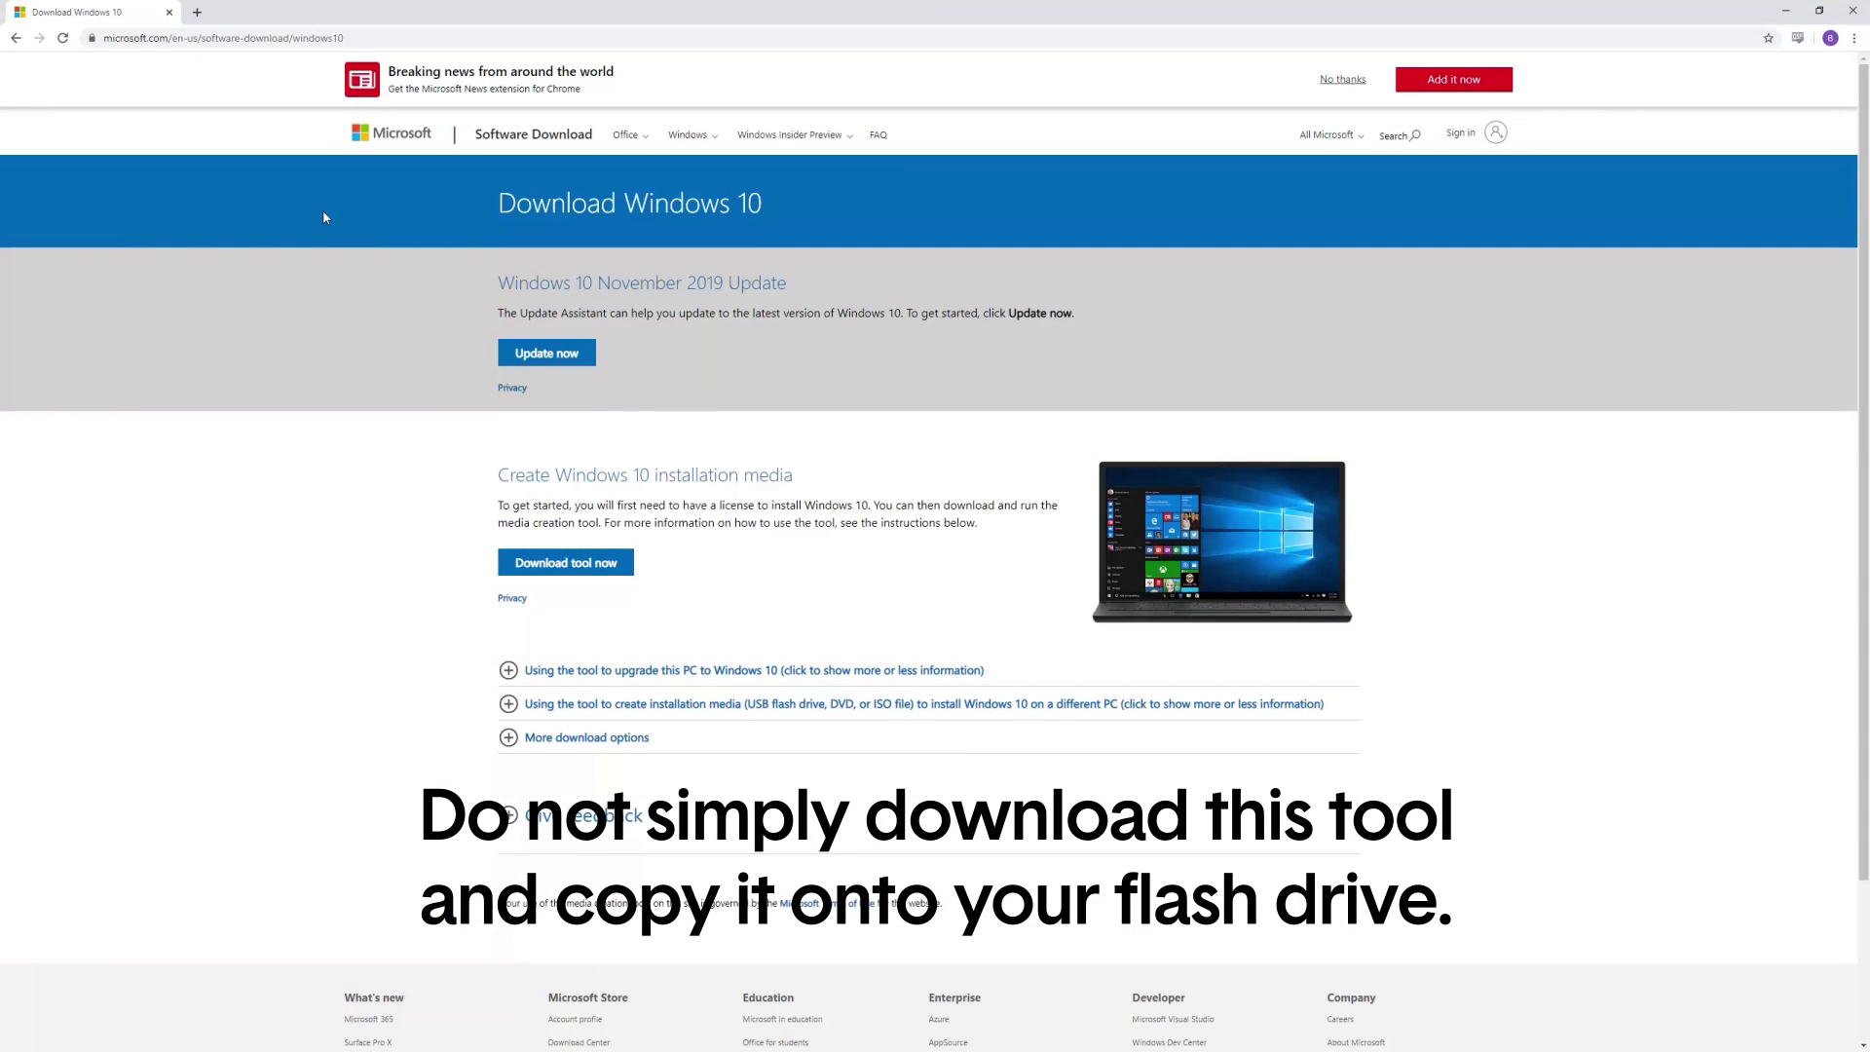
pyautogui.click(588, 581)
pyautogui.click(87, 1029)
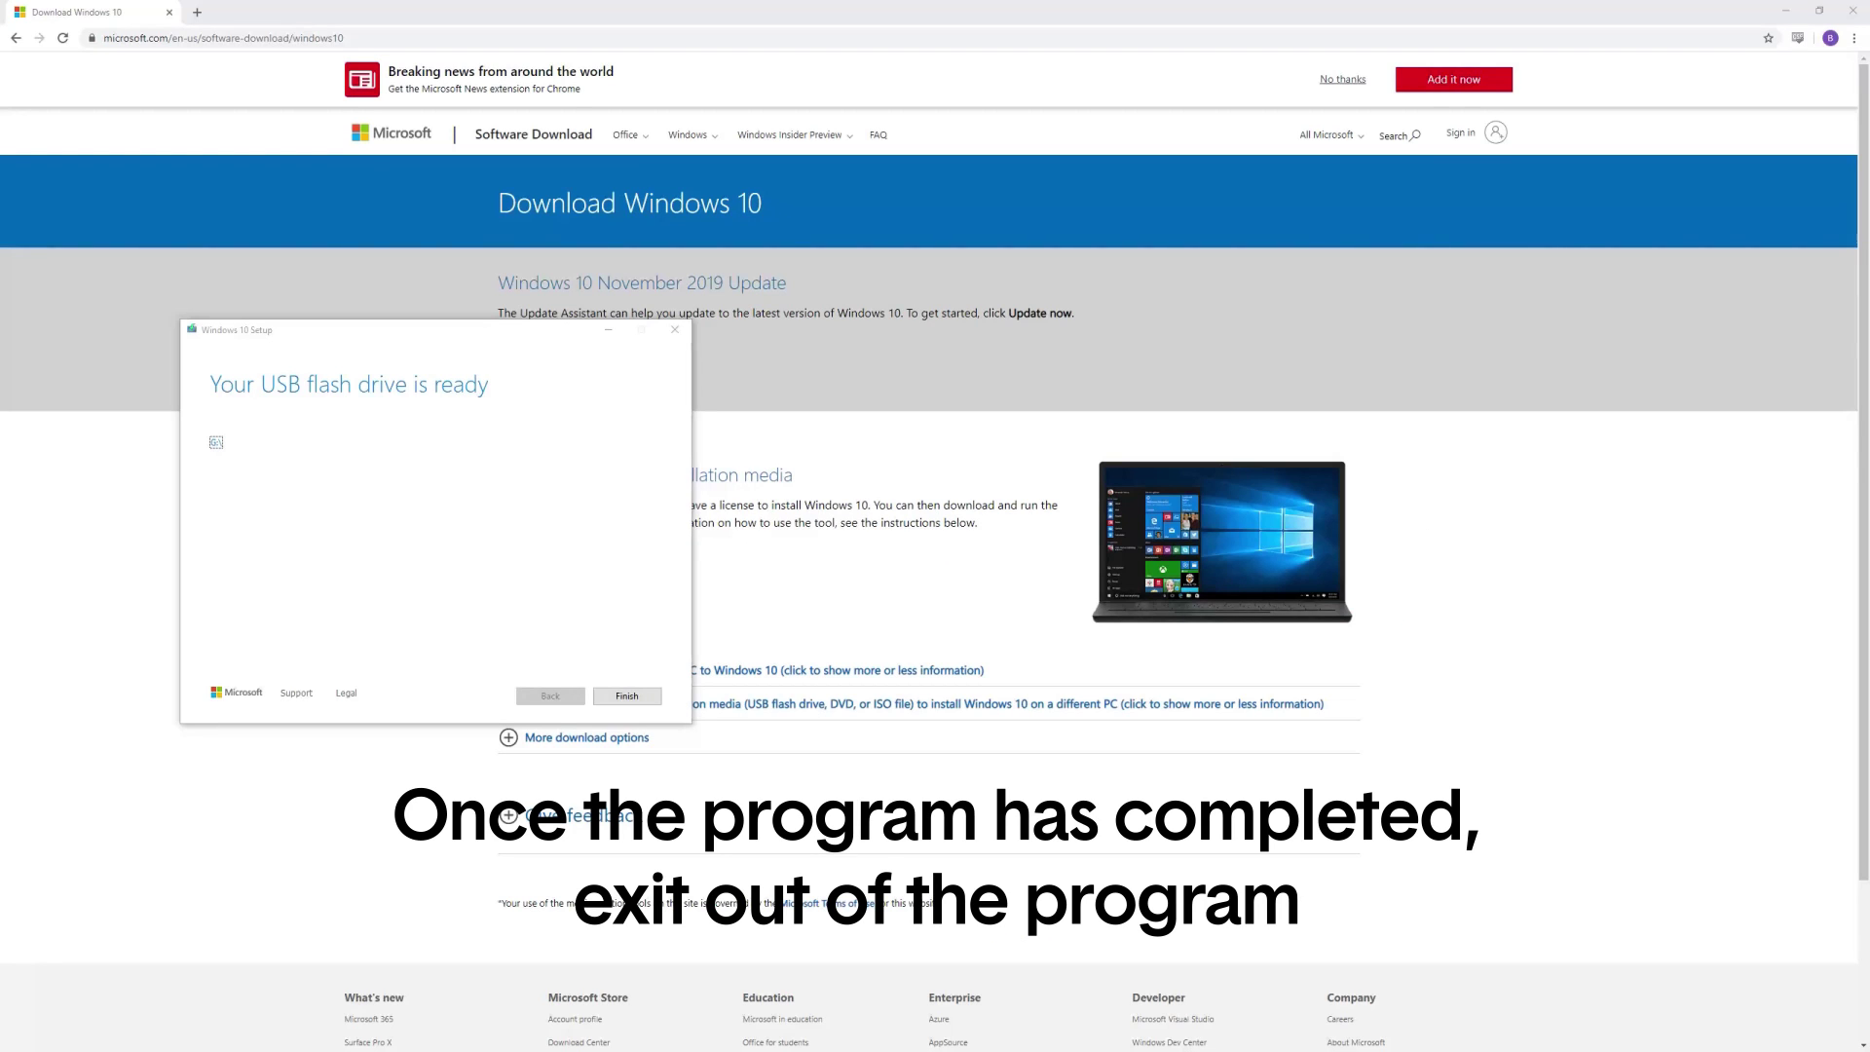
# Click Finish on the 'Your USB flash drive is ready' screen to close Windows 10 Setup
pyautogui.click(626, 696)
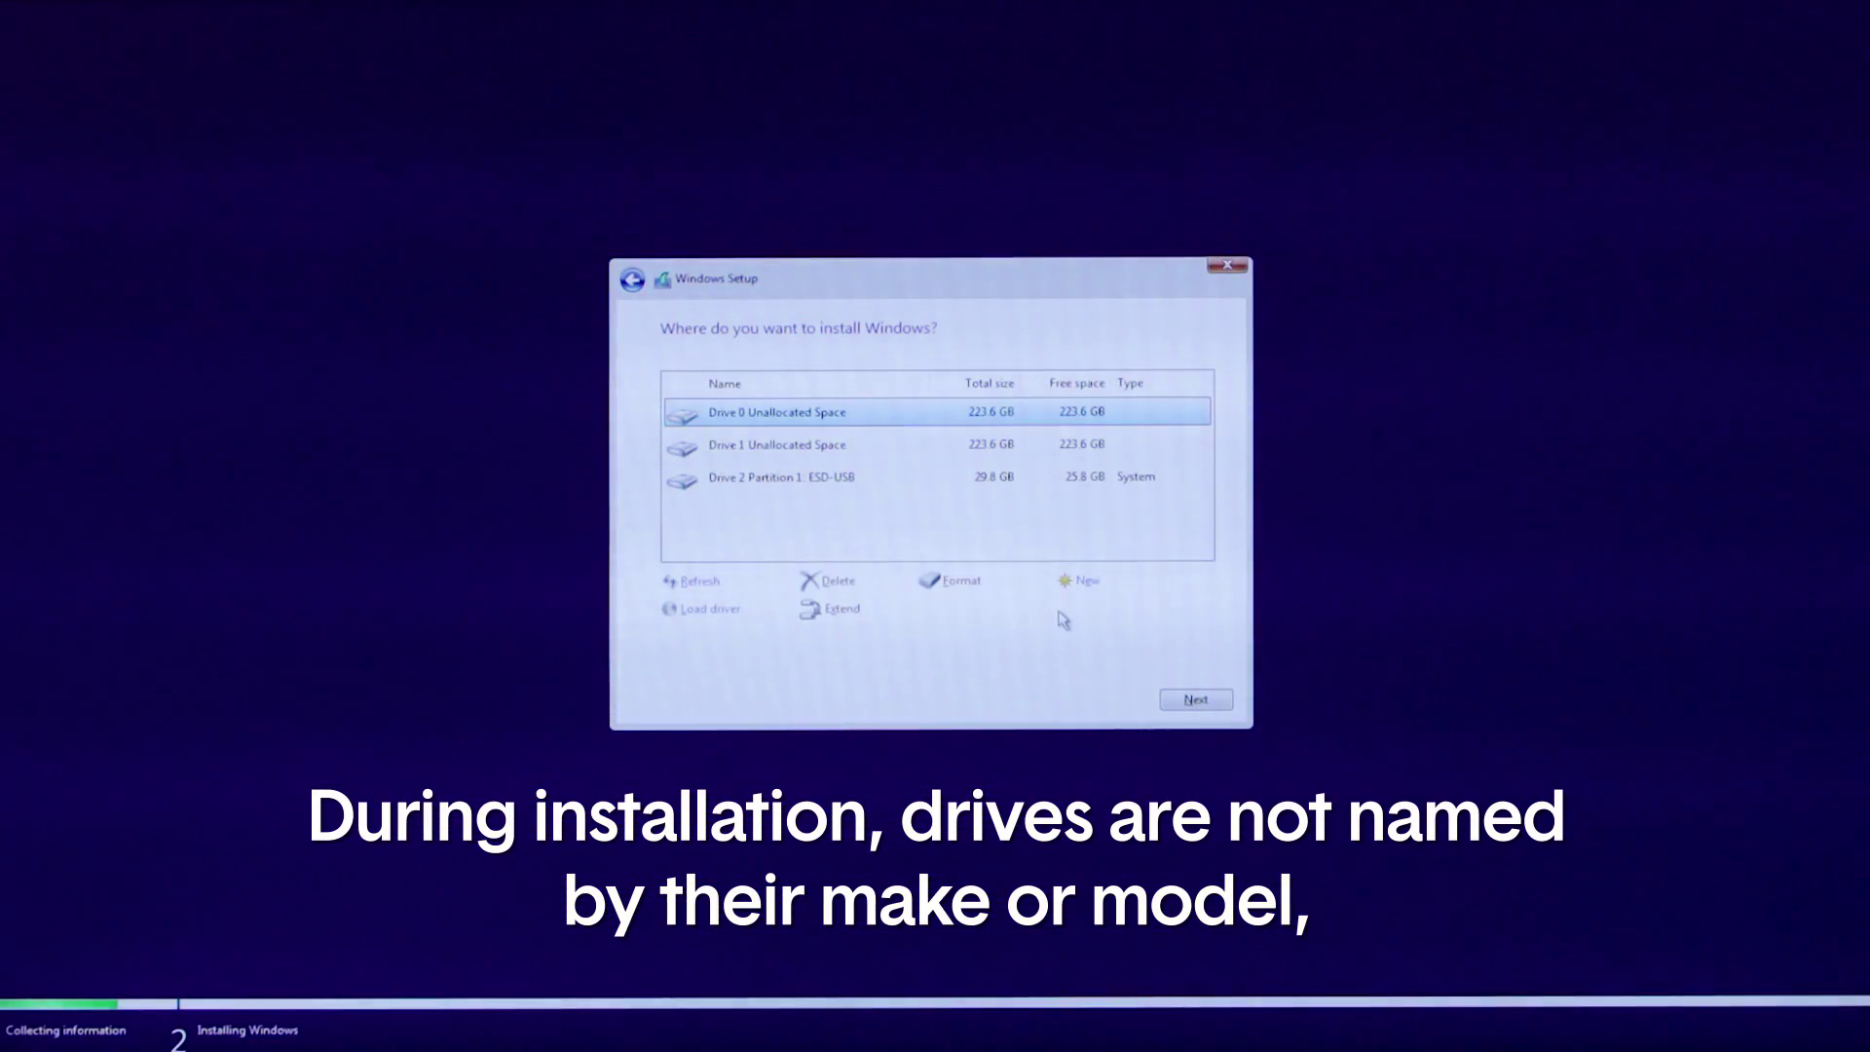
# Choose Drive 0 Unallocated Space (223.6 GB) as the install location and continue
pyautogui.click(1138, 444)
pyautogui.click(1138, 412)
pyautogui.click(1141, 444)
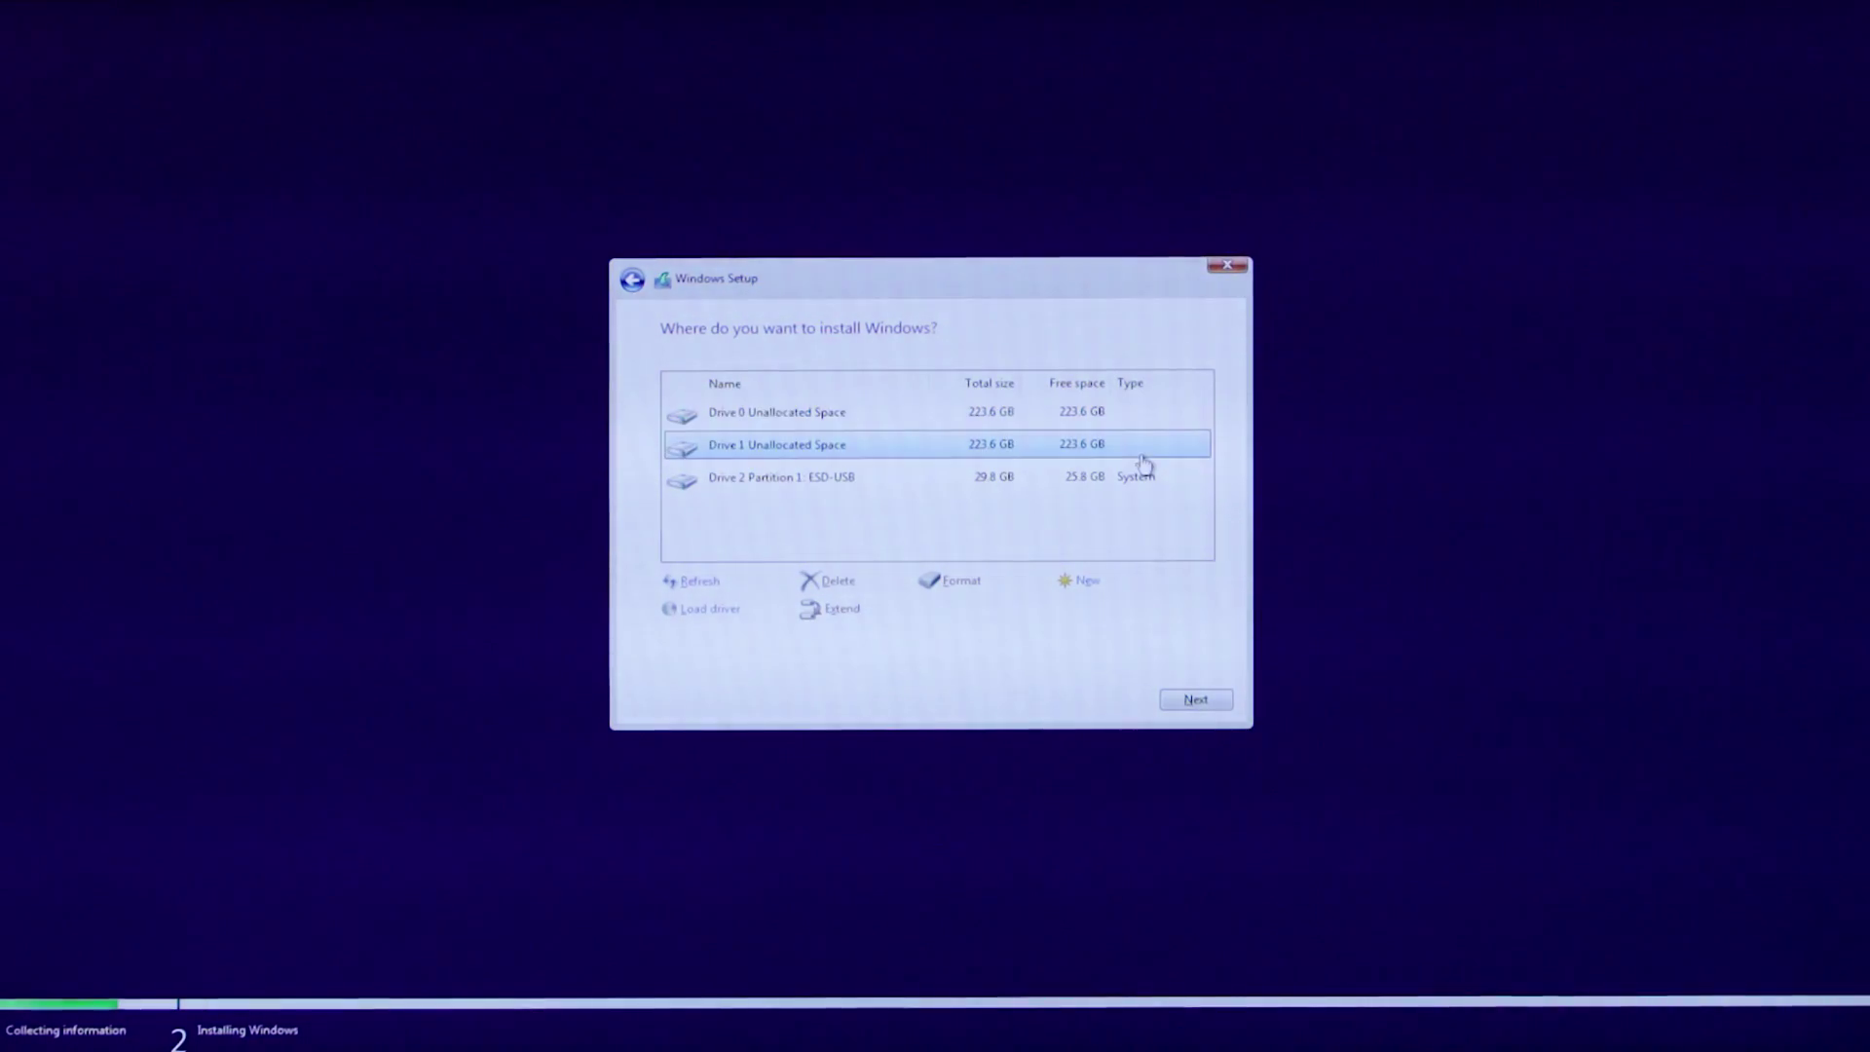
pyautogui.click(1137, 410)
pyautogui.click(1137, 444)
pyautogui.click(1129, 414)
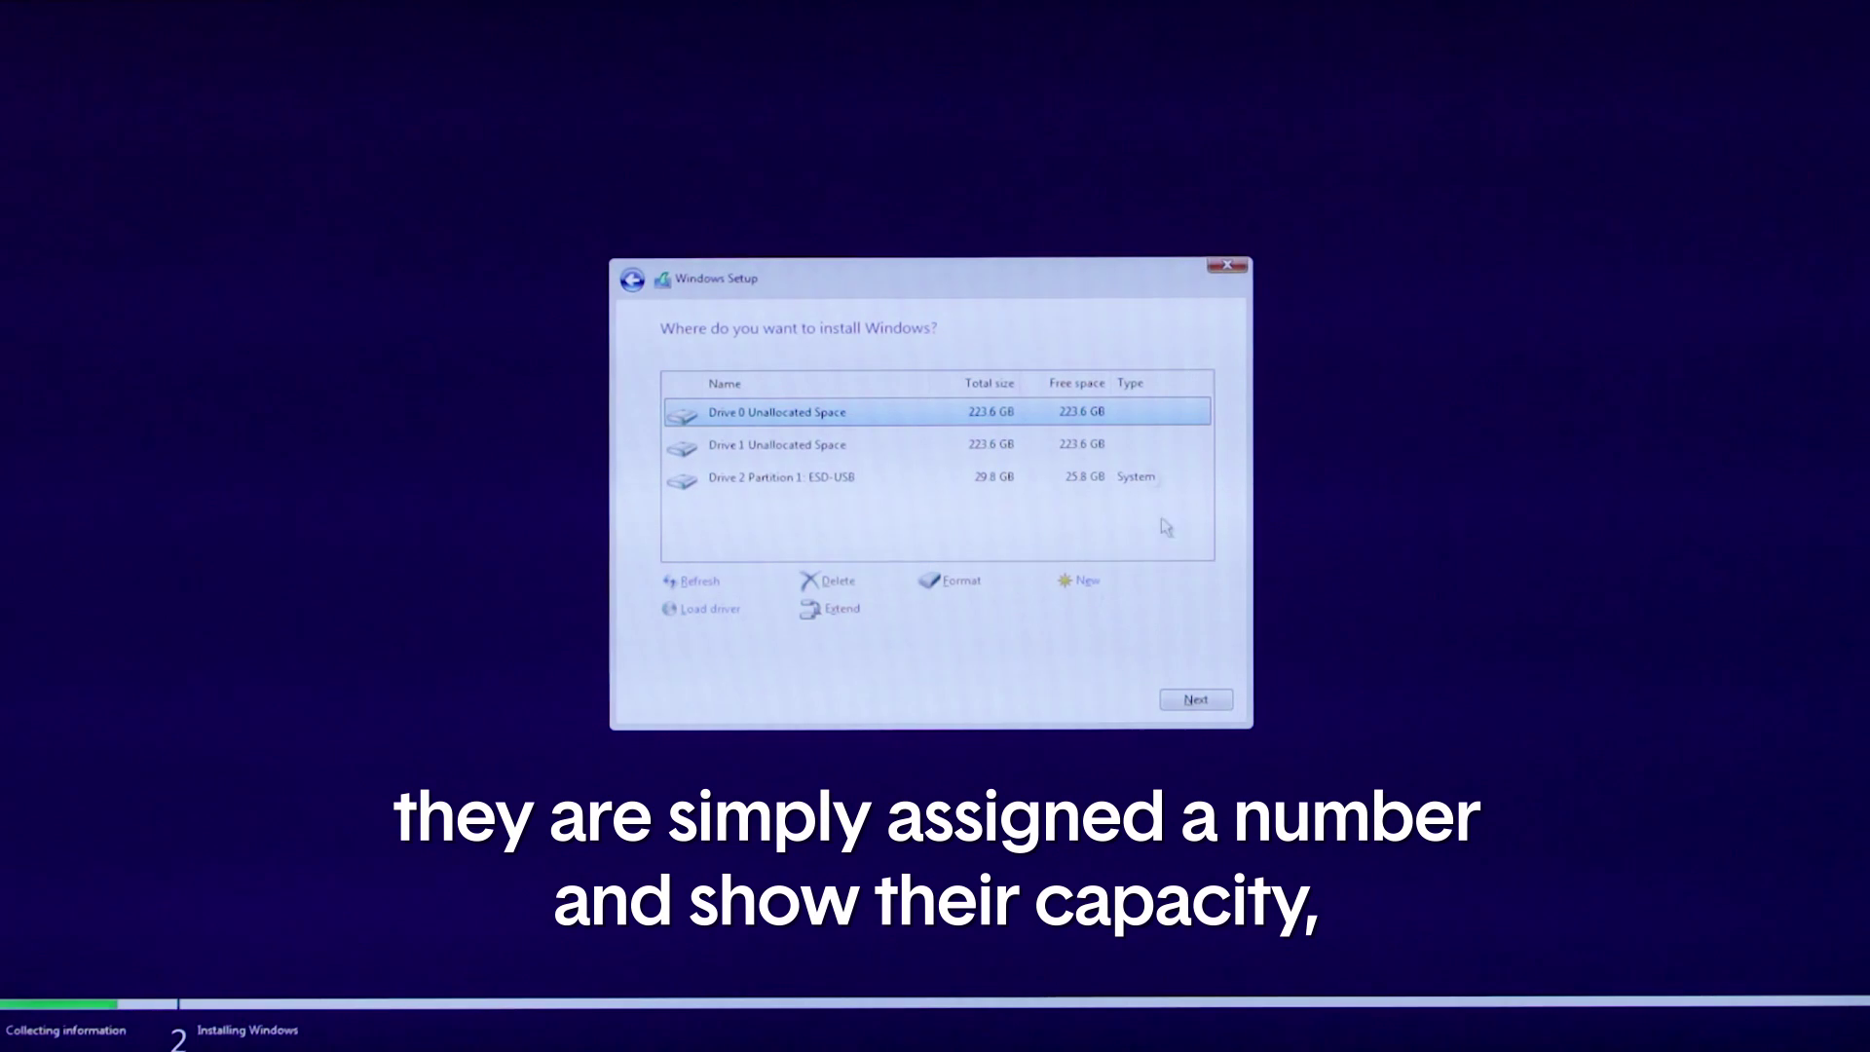
pyautogui.click(1195, 701)
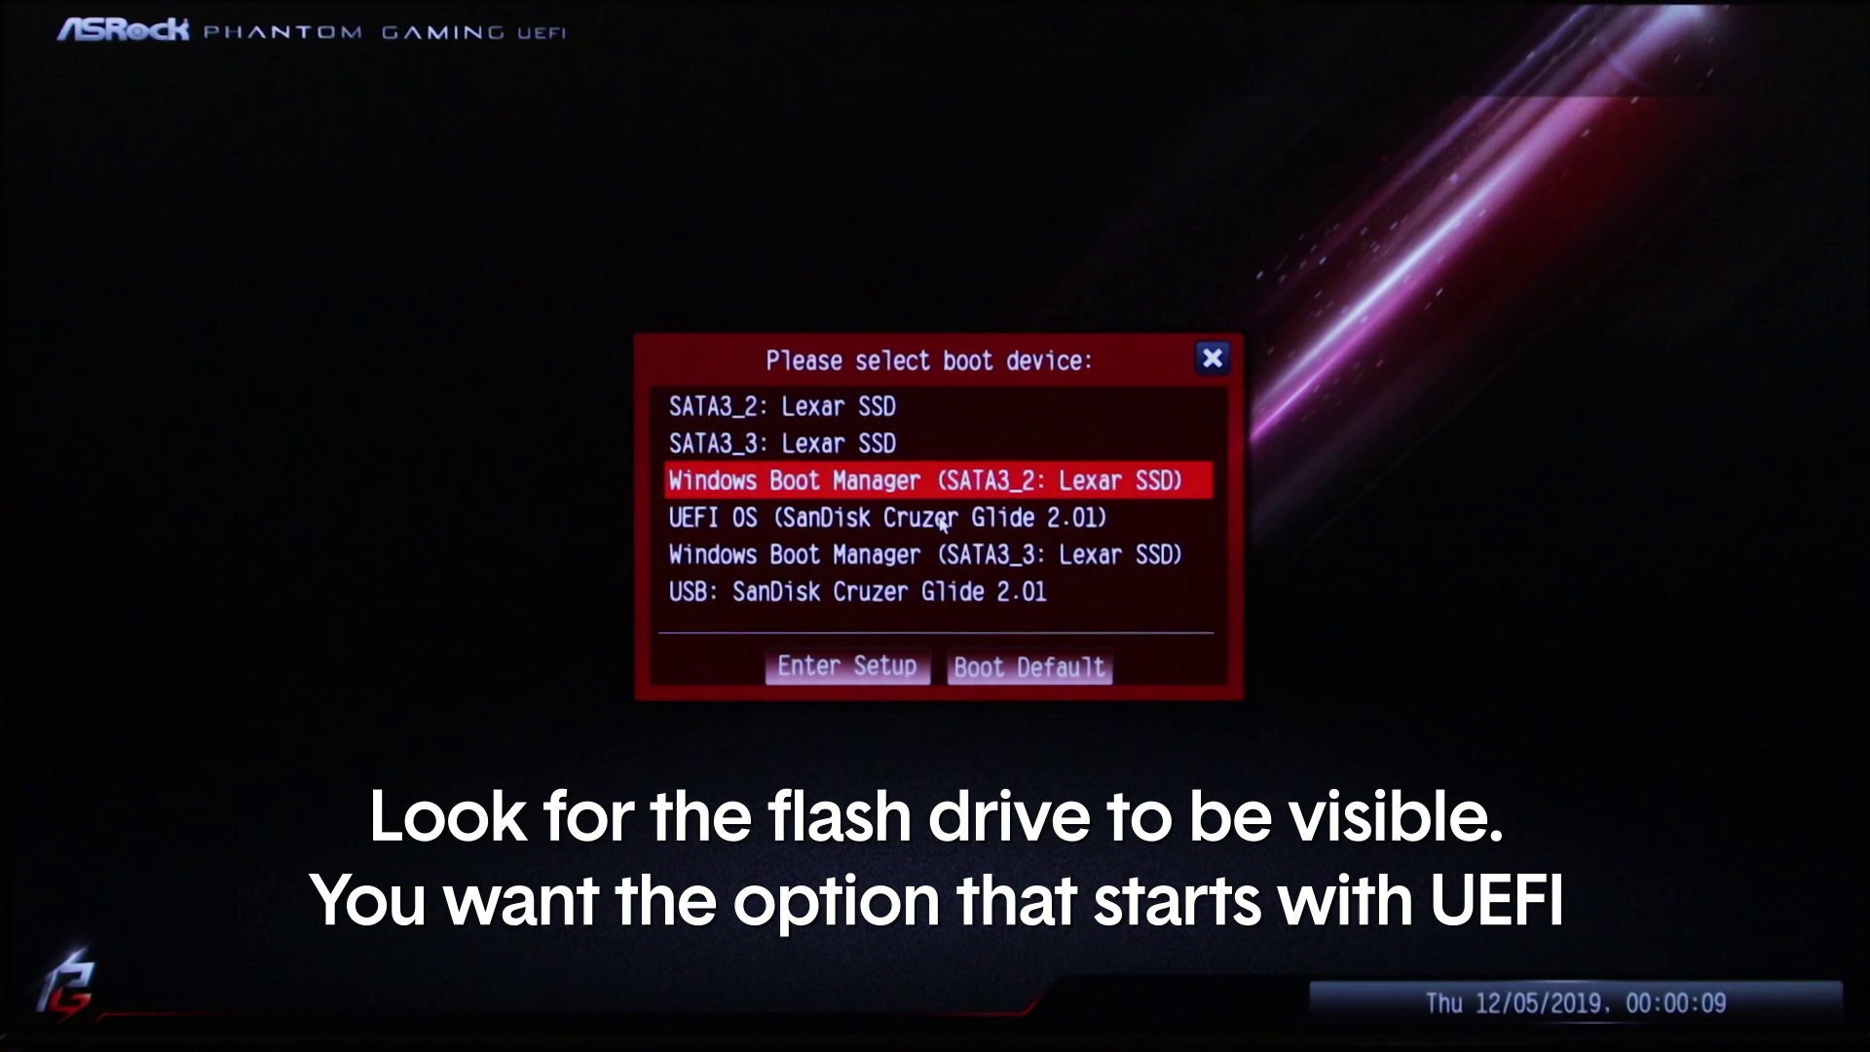
pyautogui.press('Down')
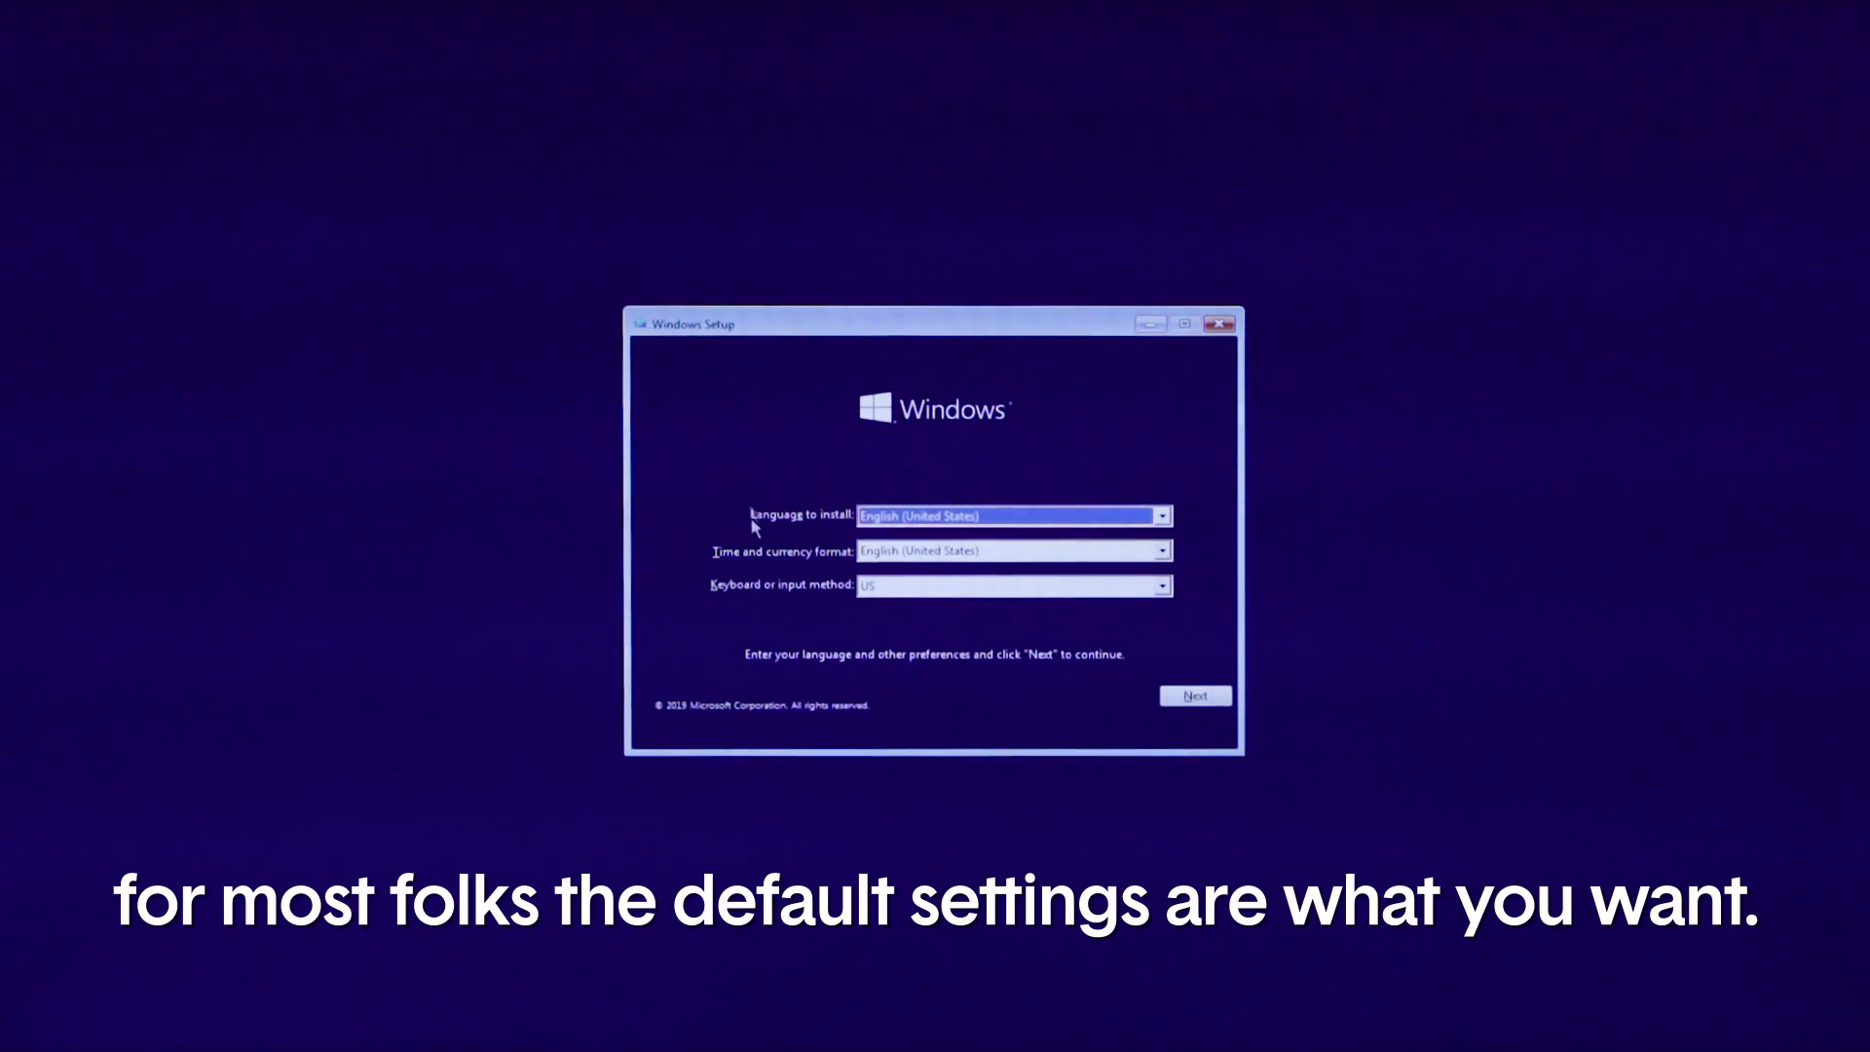
# Keep the default language settings, start the installation, and accept the licence terms
pyautogui.click(1192, 695)
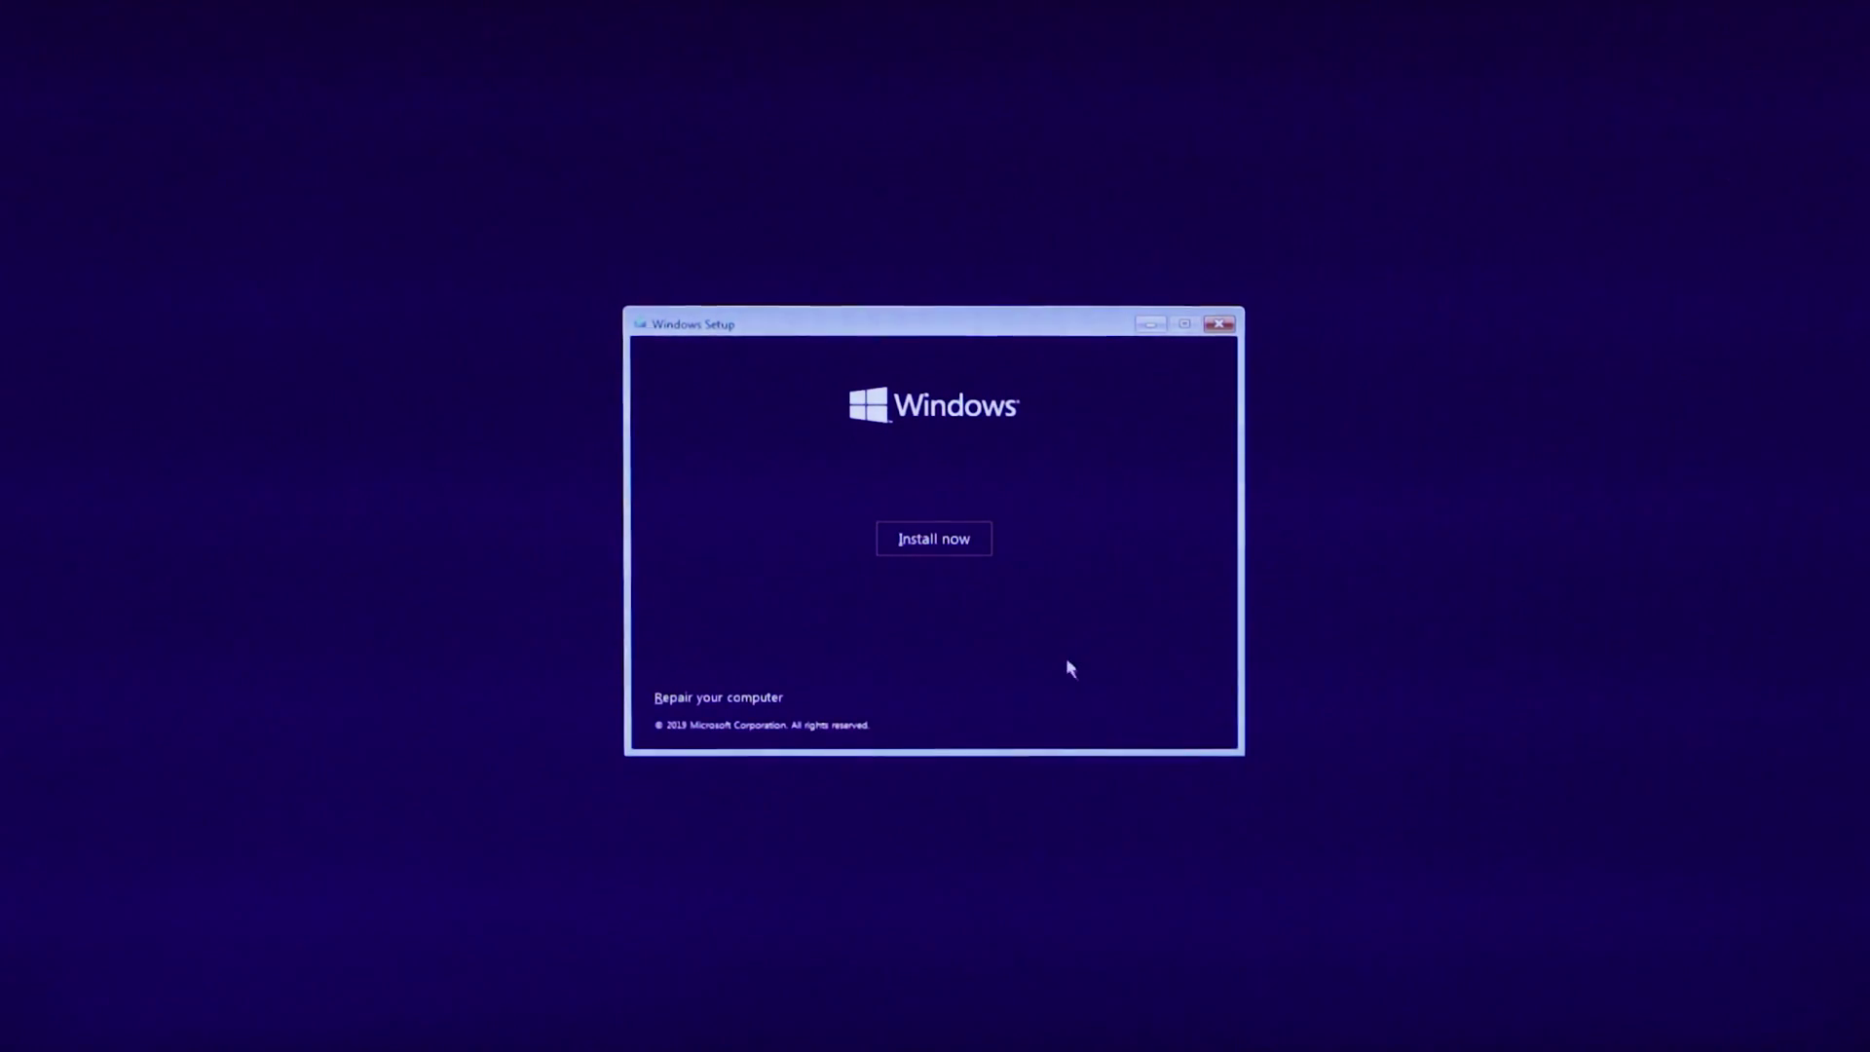
pyautogui.click(949, 554)
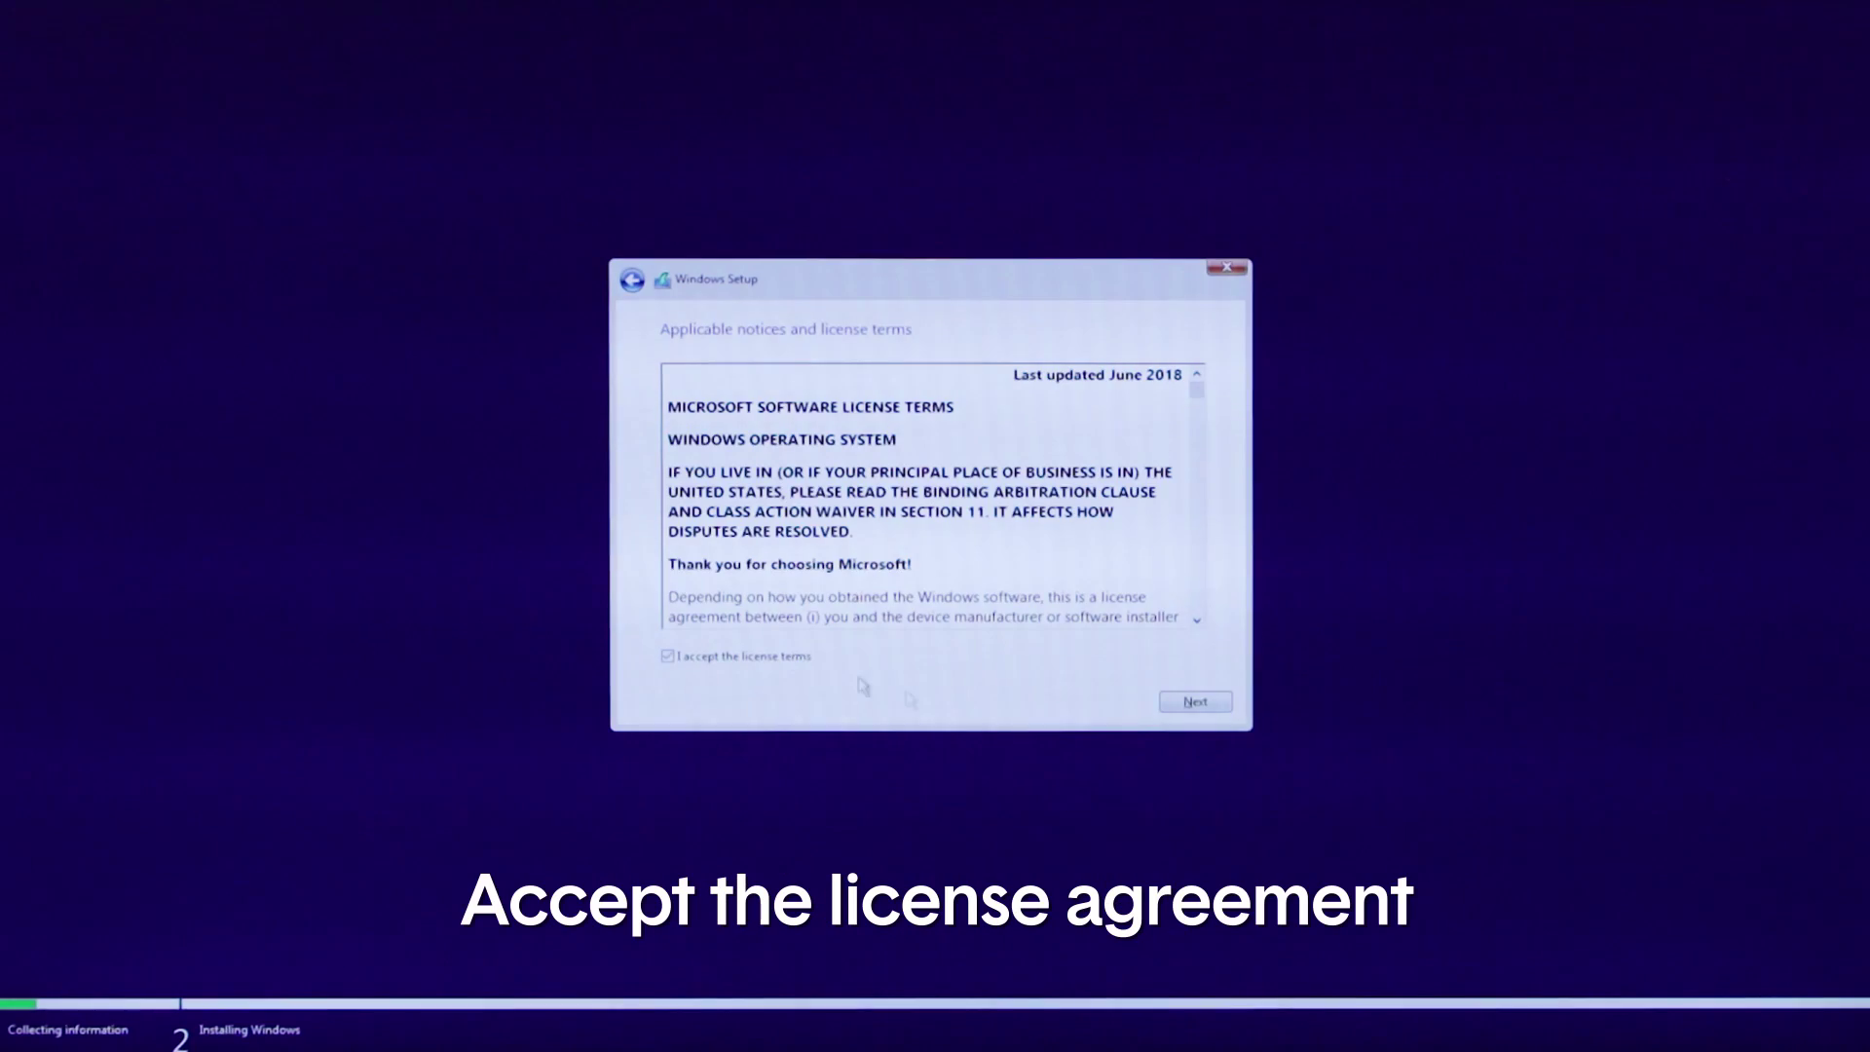
pyautogui.click(1179, 716)
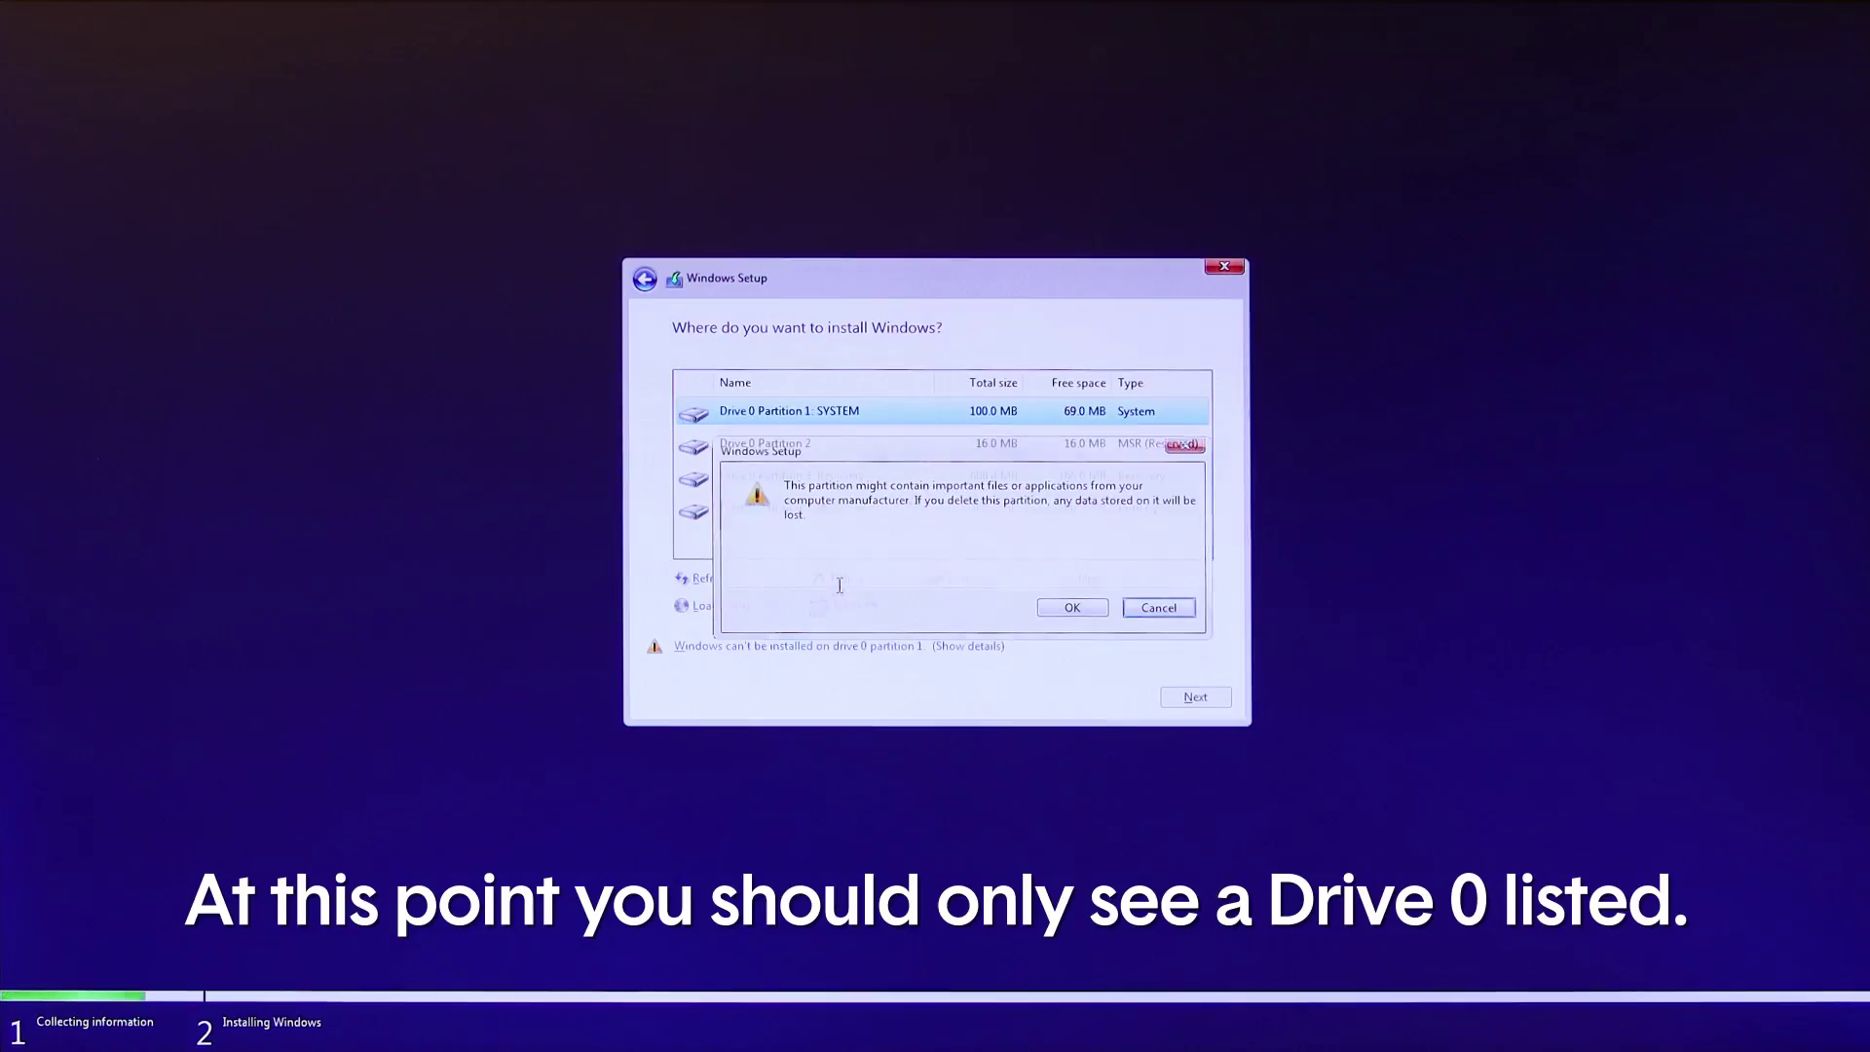
# Delete Drive 0's SYSTEM, 16 MB reserved, Recovery and old Windows partitions
pyautogui.click(1071, 607)
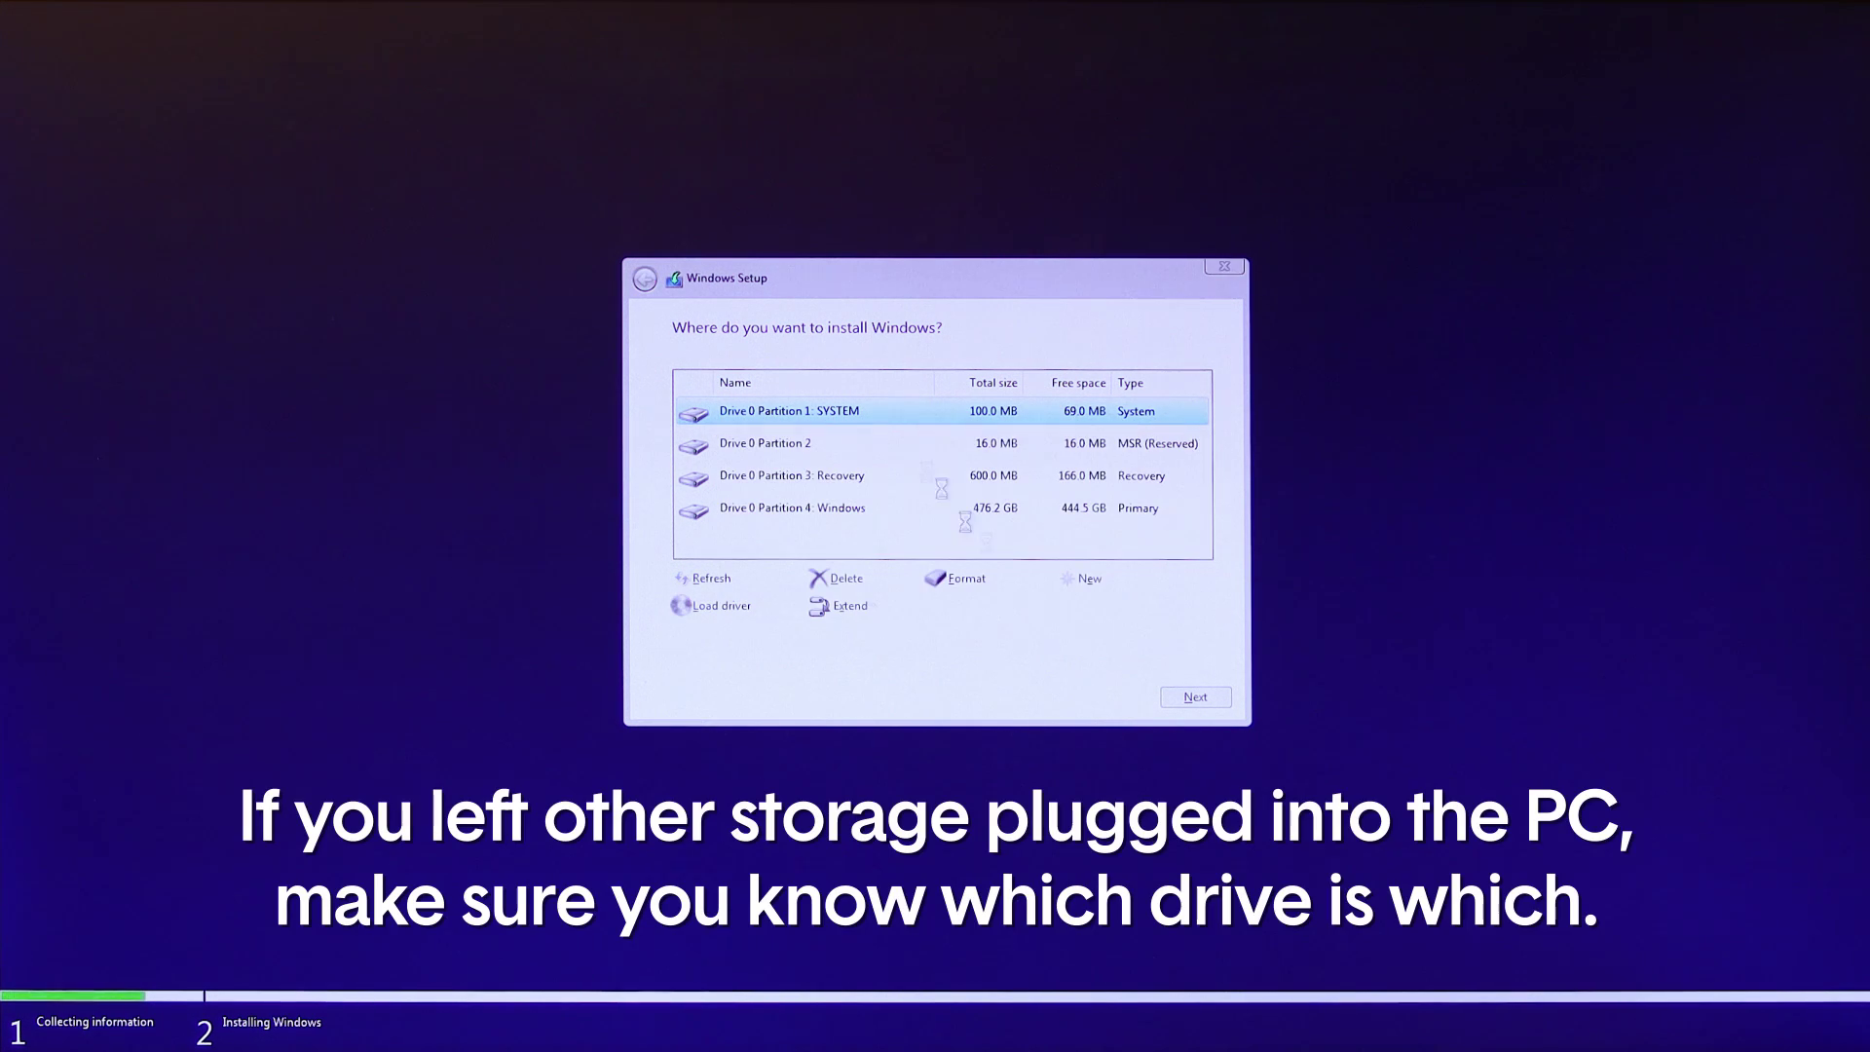
pyautogui.click(839, 456)
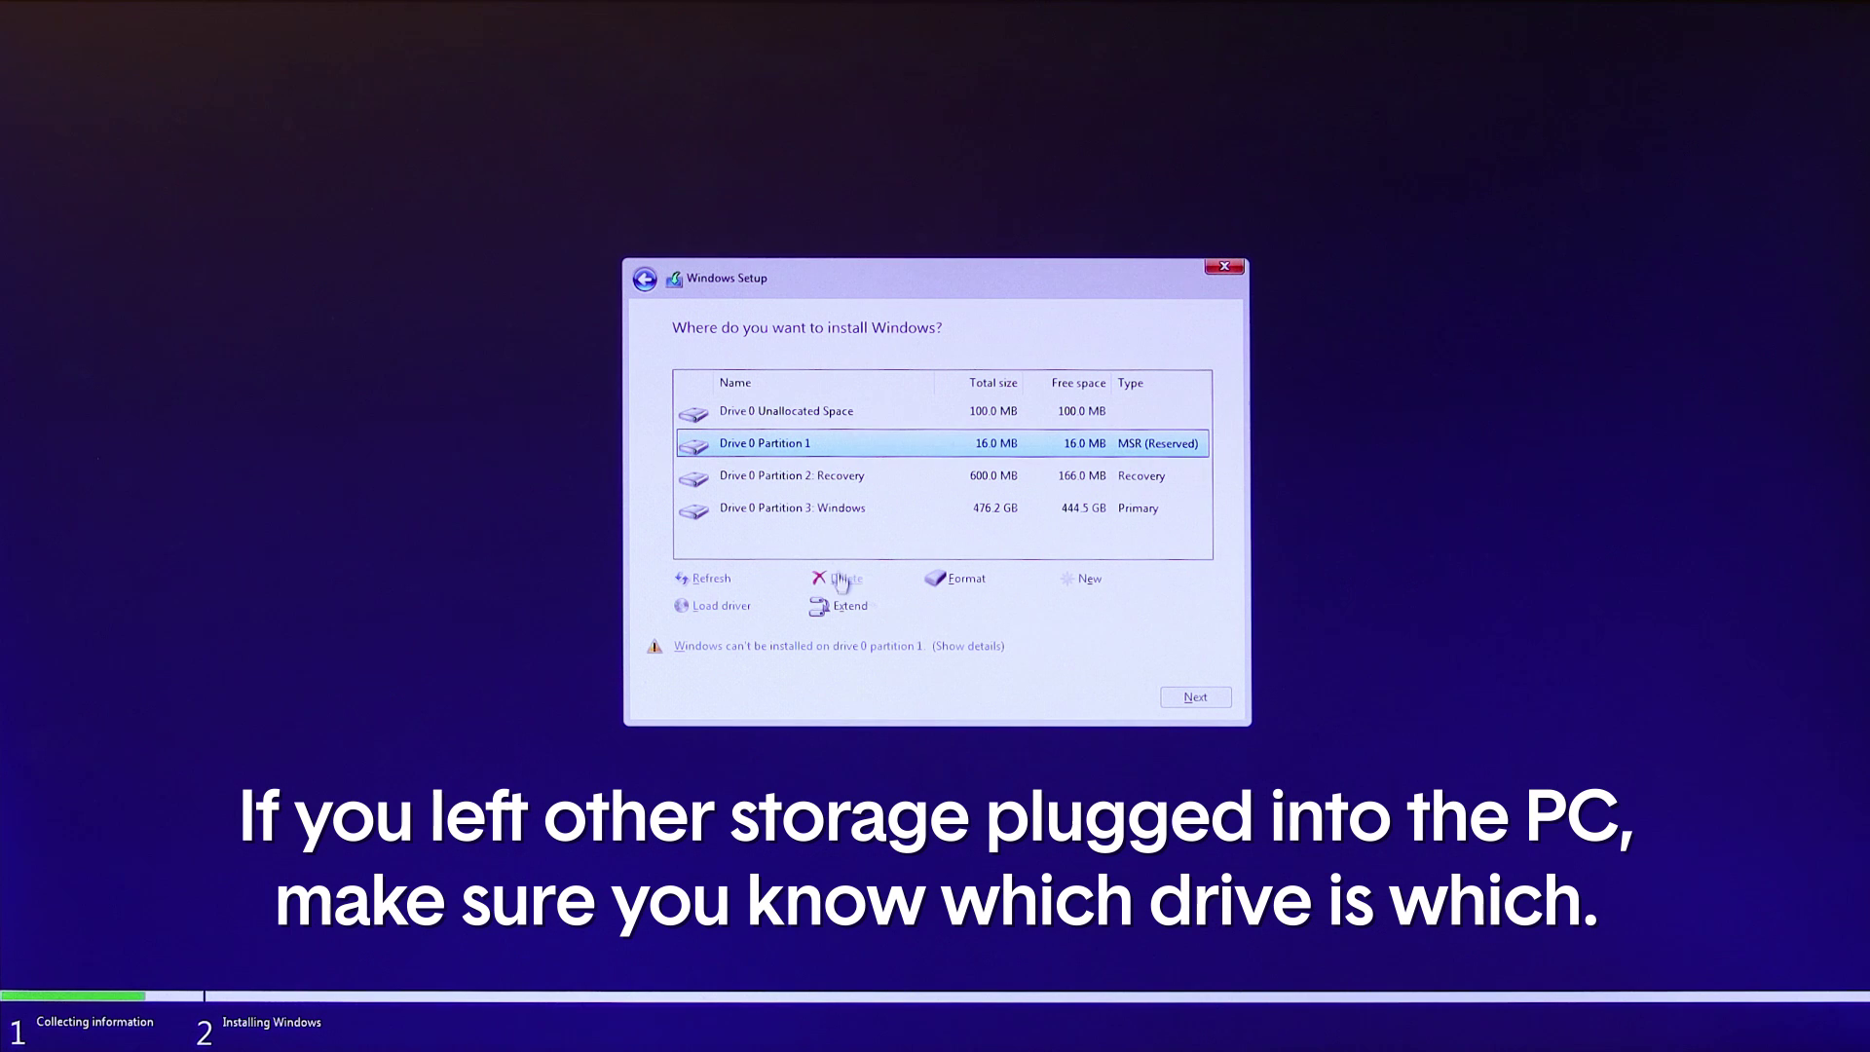
pyautogui.click(839, 578)
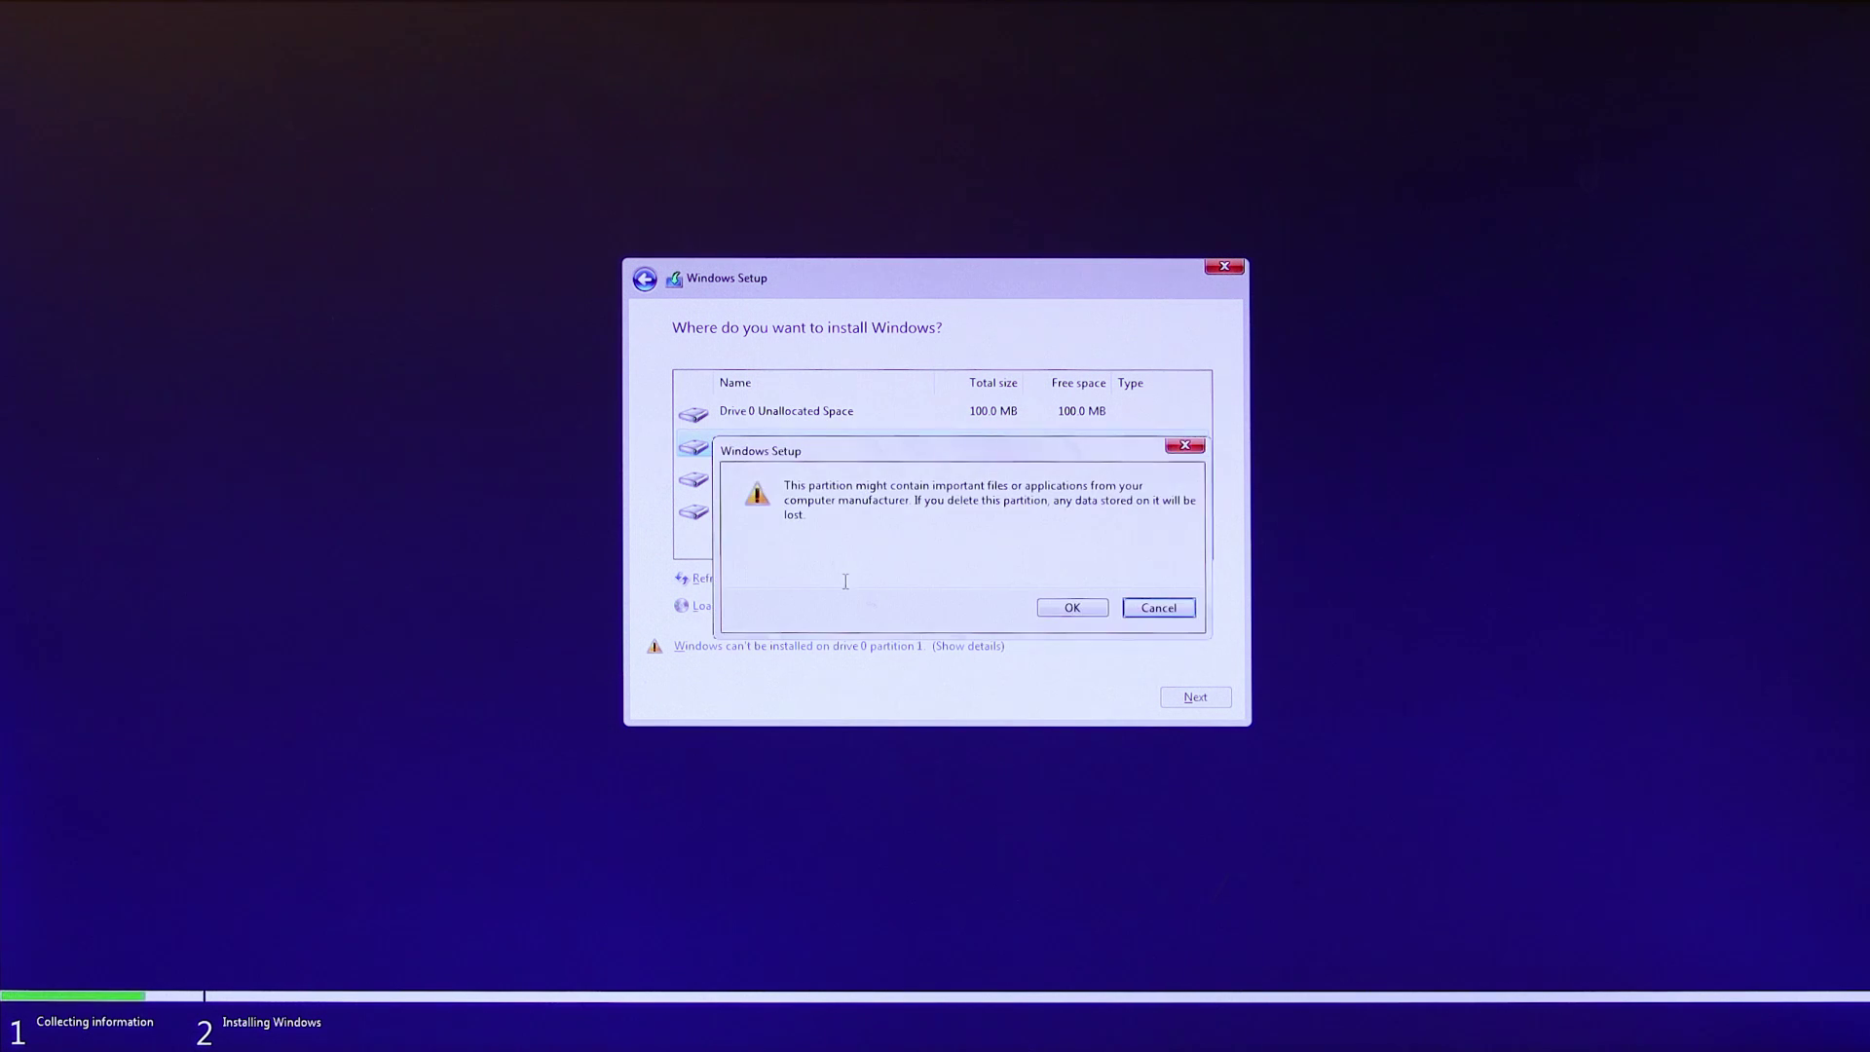
pyautogui.click(1069, 607)
pyautogui.click(823, 456)
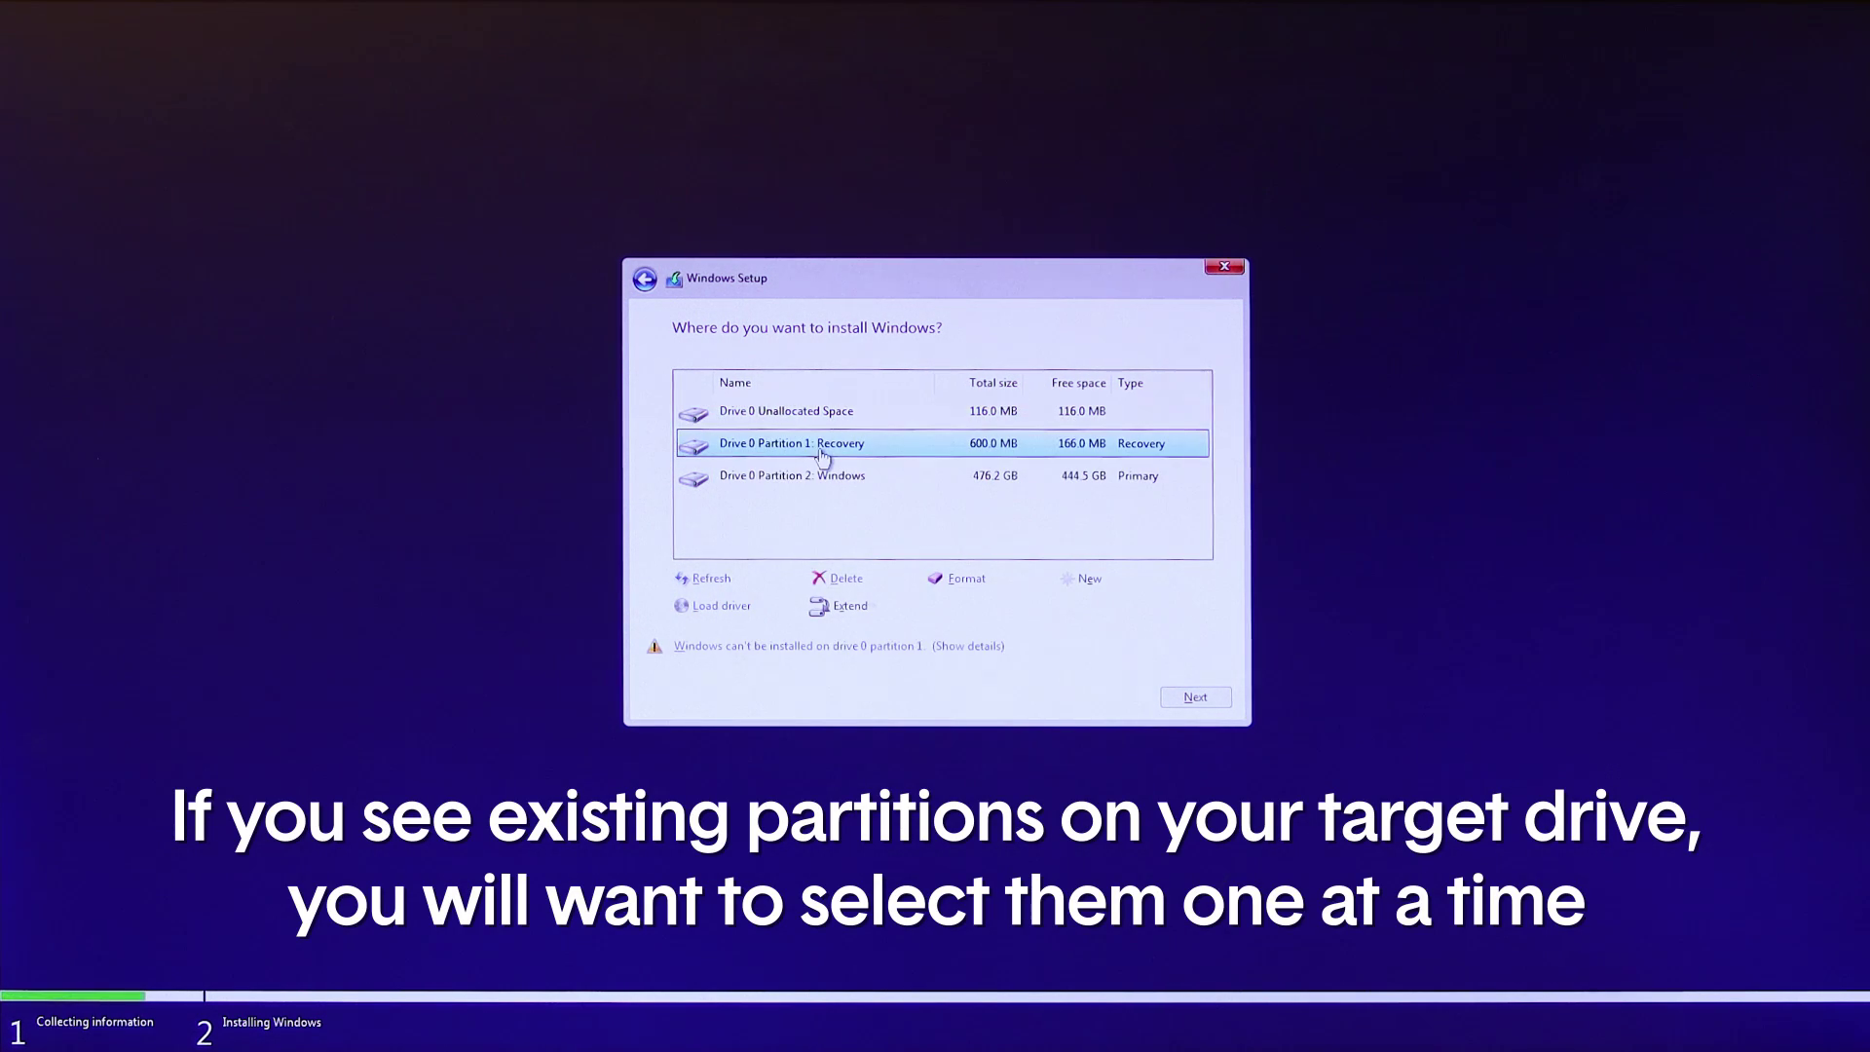
pyautogui.click(839, 578)
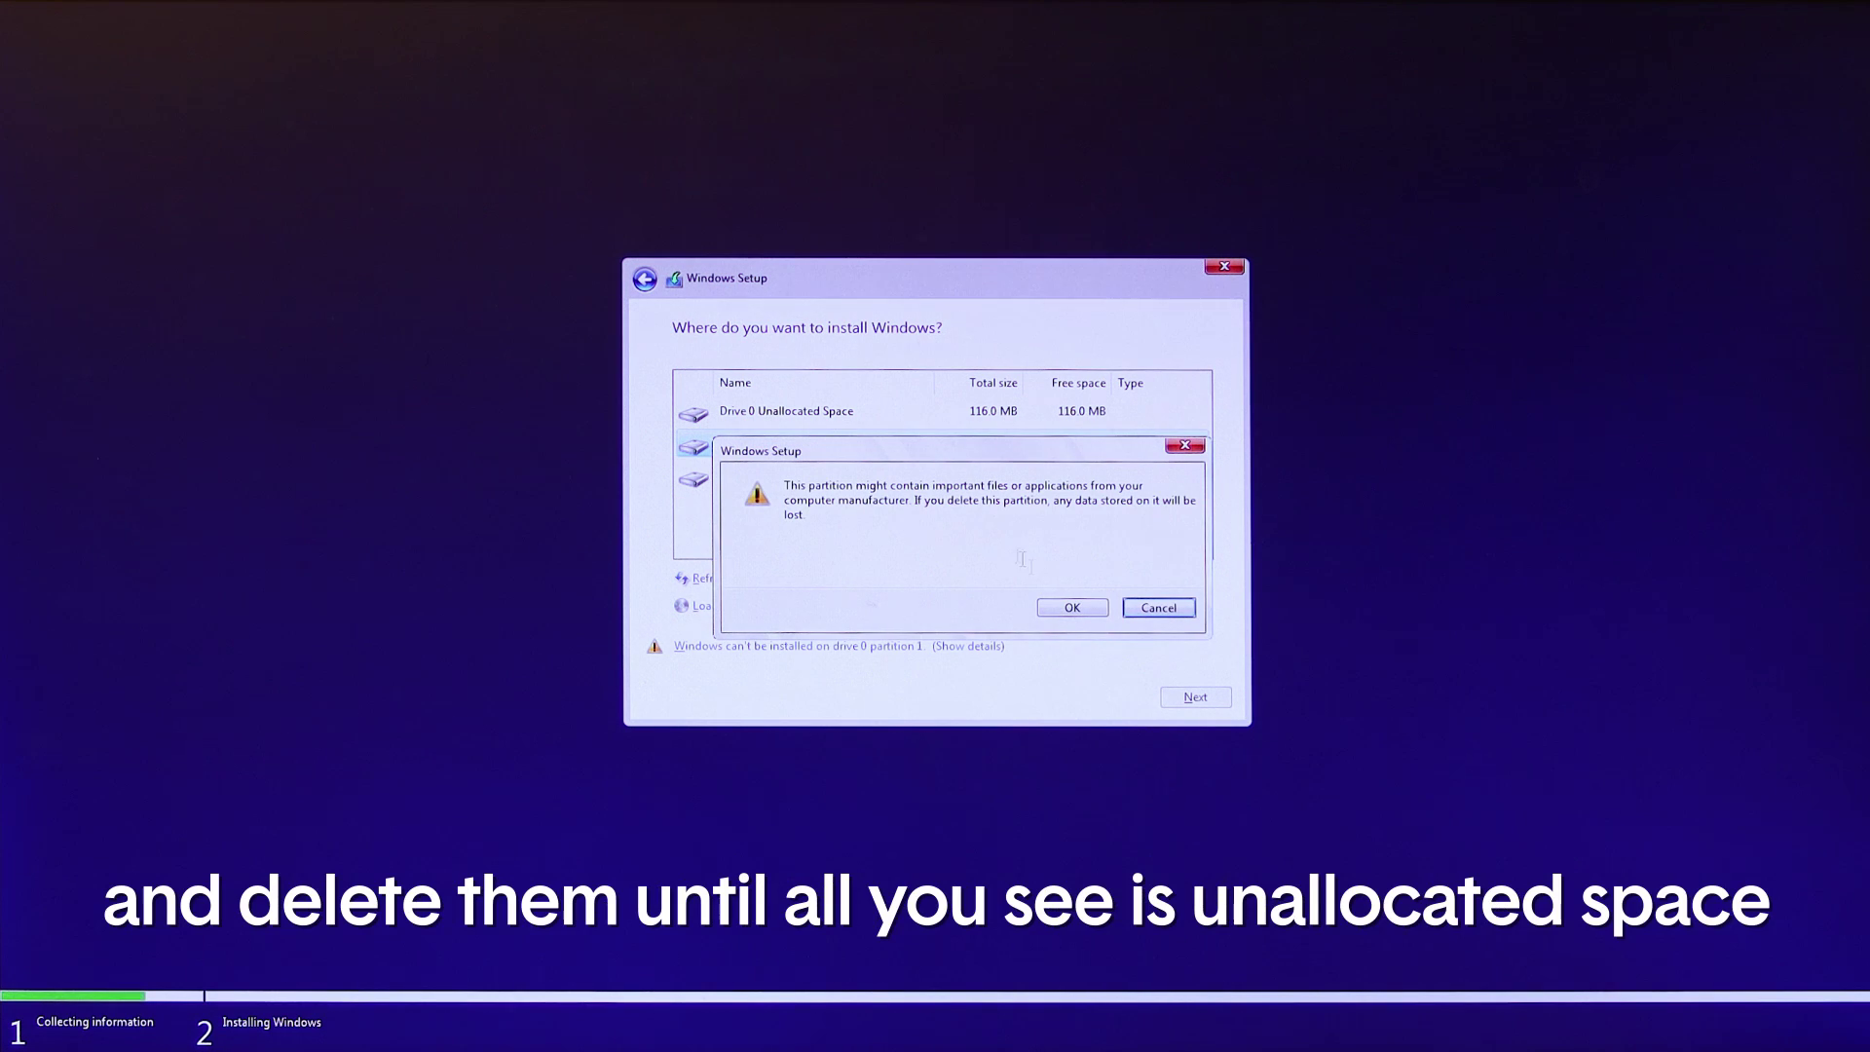
pyautogui.click(1069, 608)
pyautogui.click(840, 453)
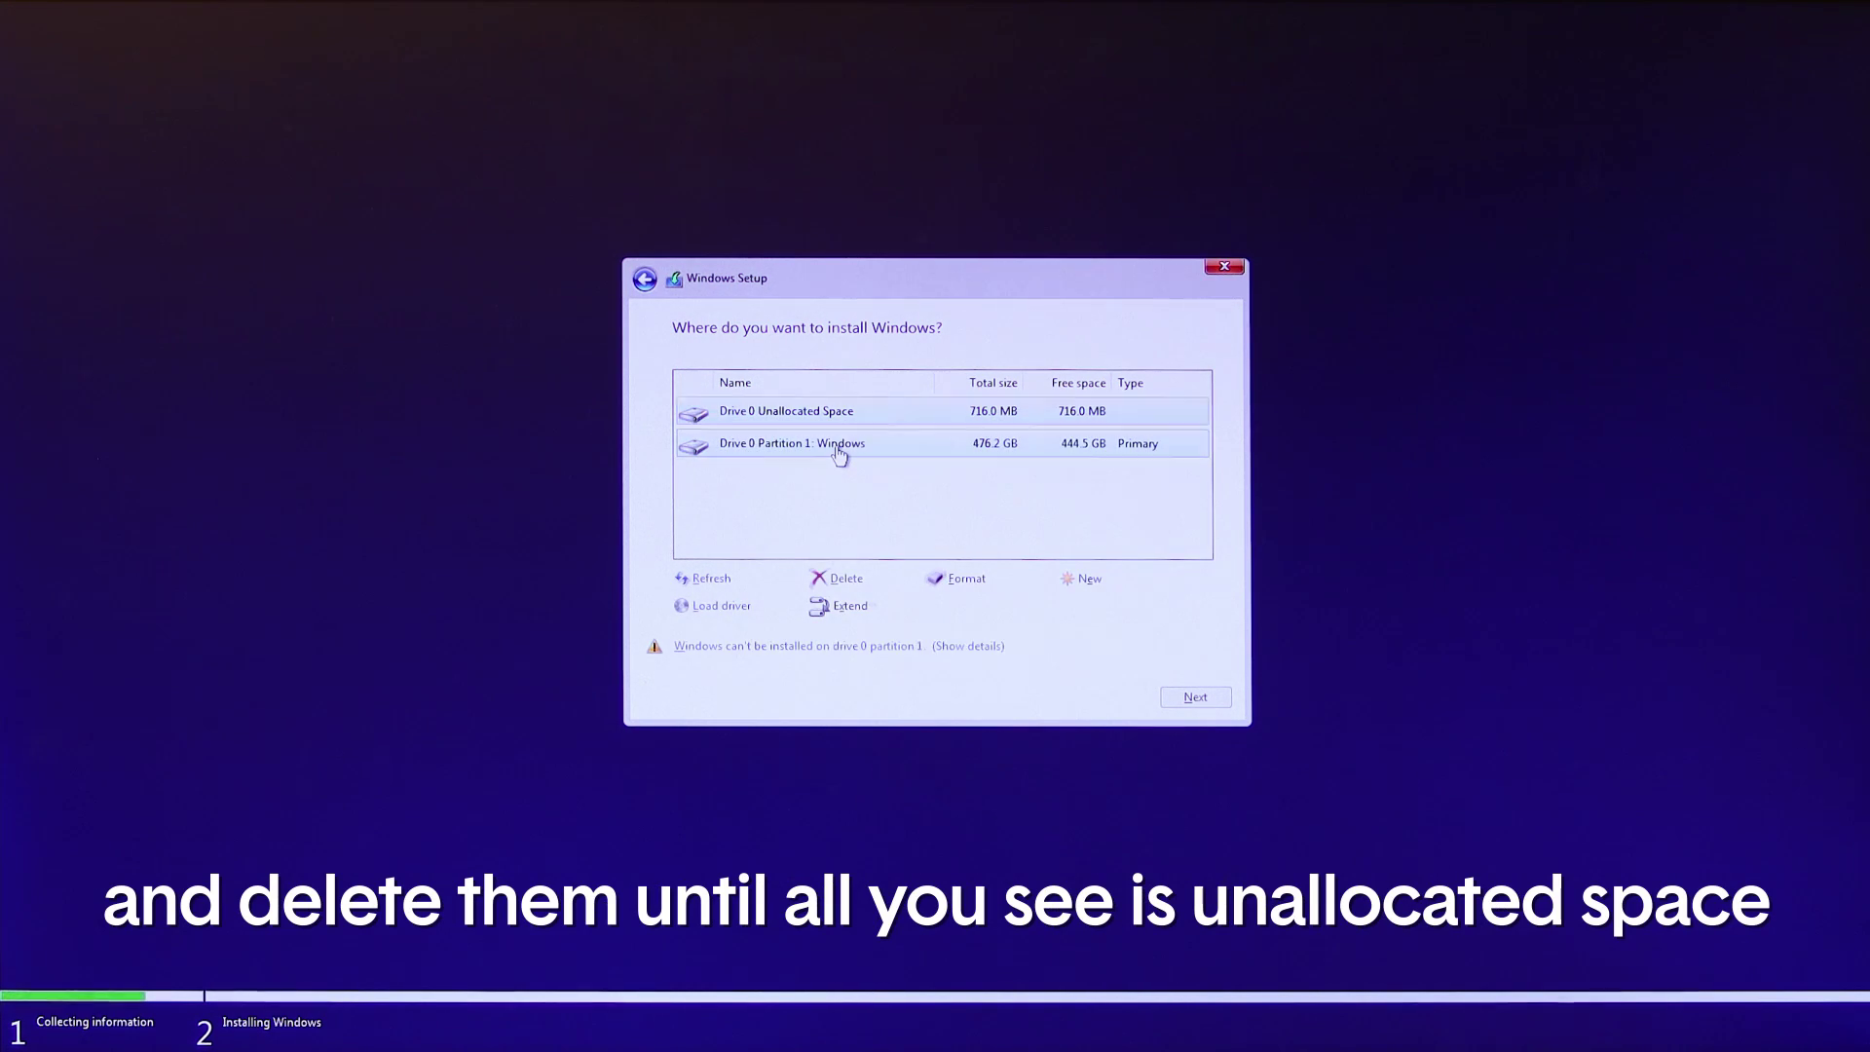
pyautogui.click(861, 585)
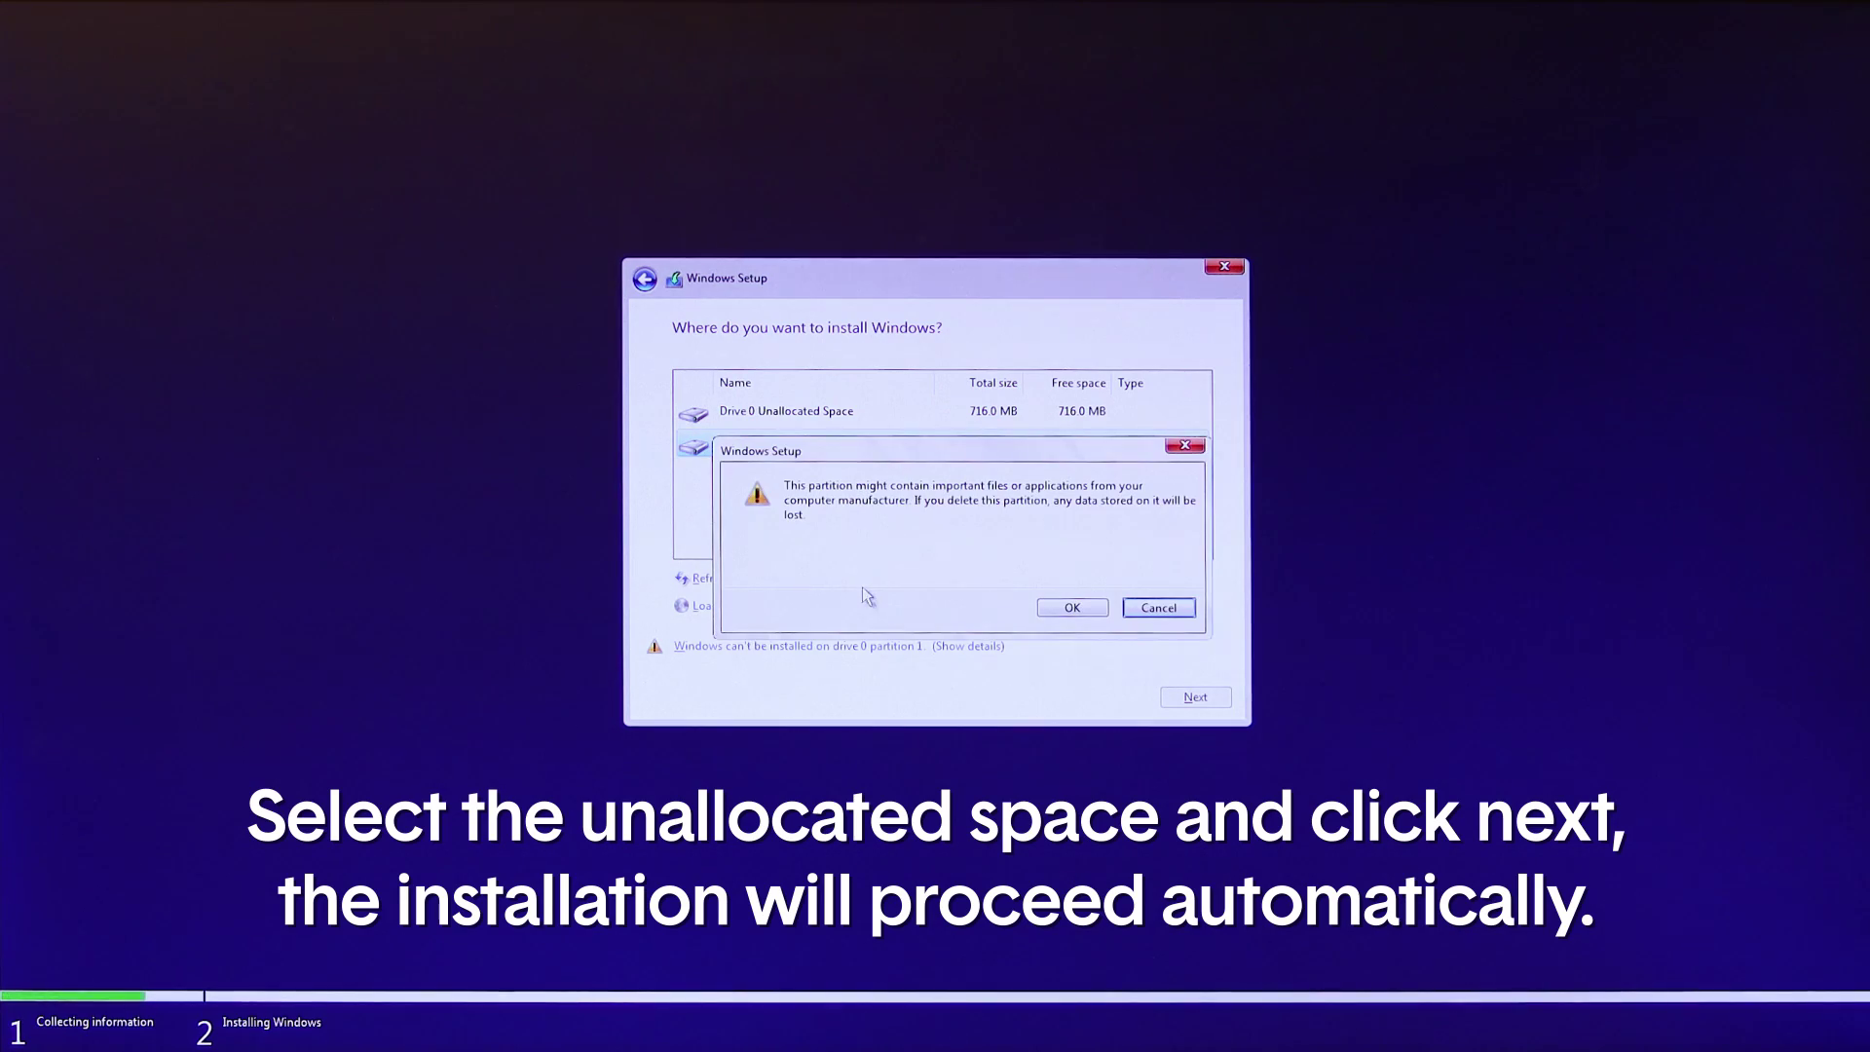
pyautogui.click(1072, 607)
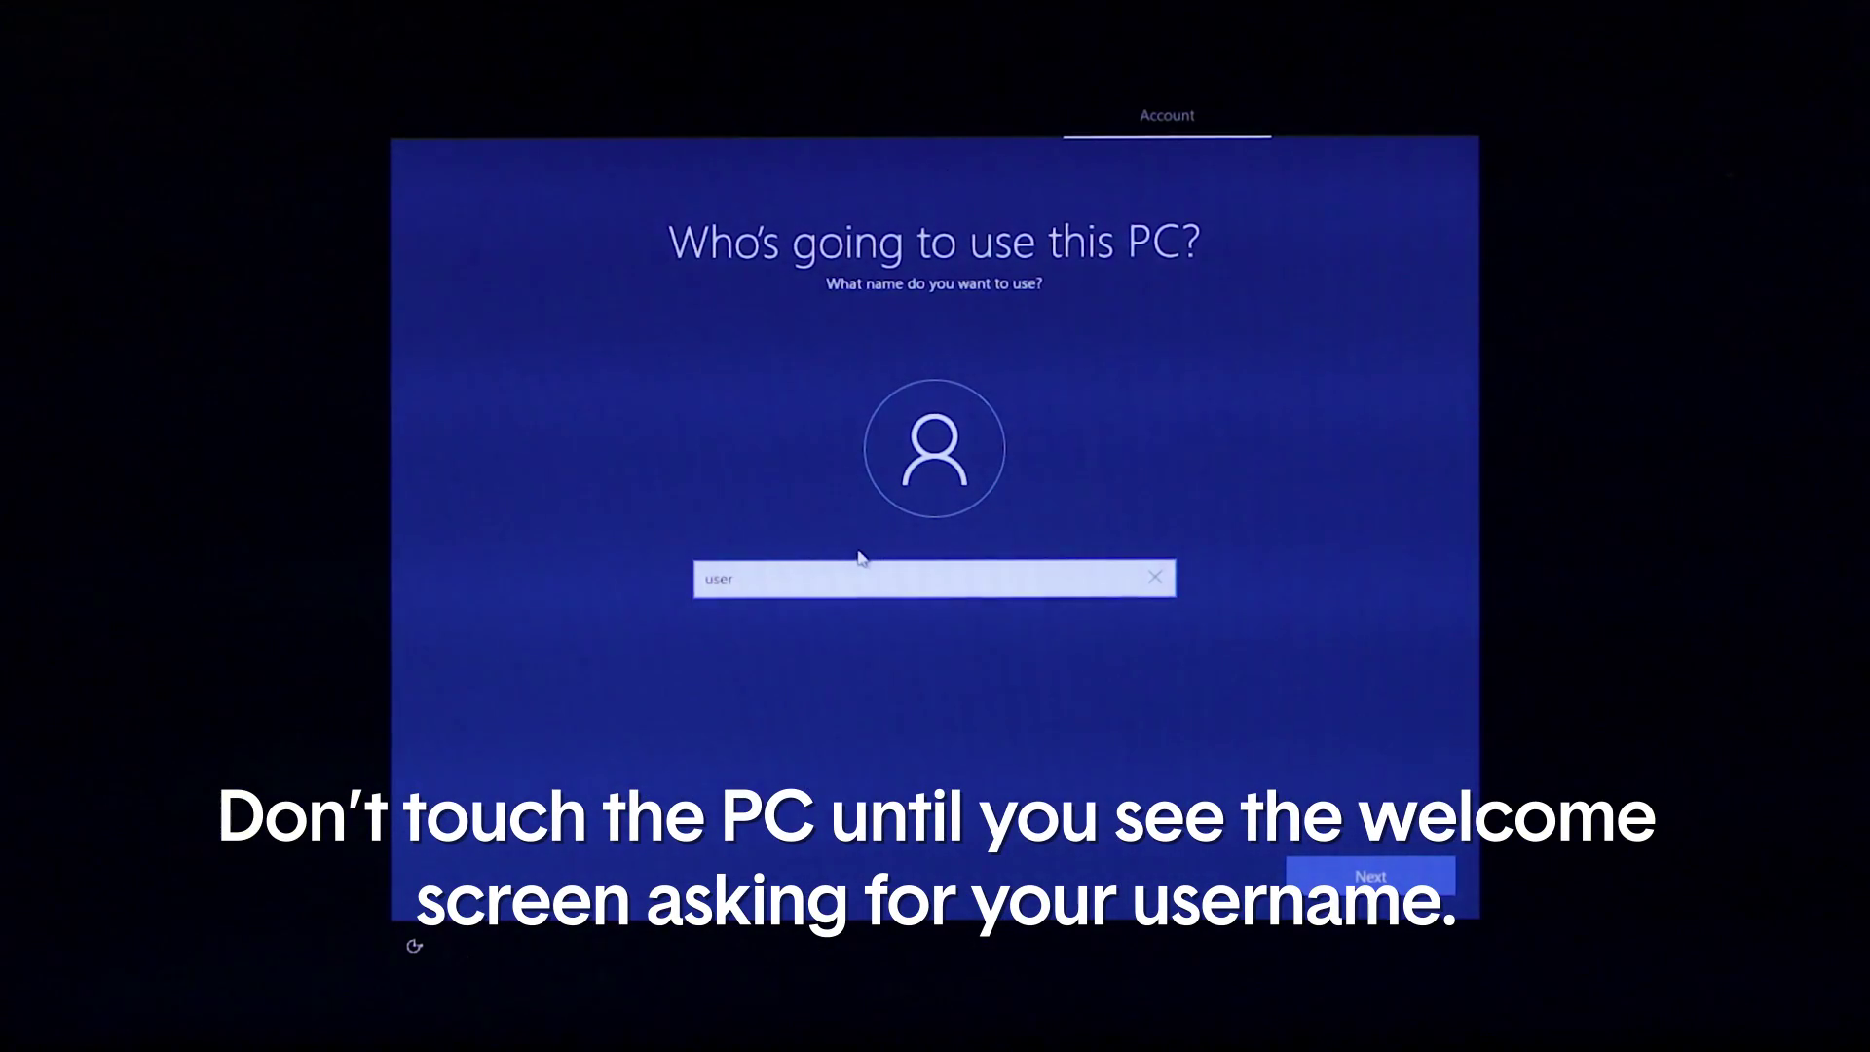
# Submit the account user name, skip the password, and answer the activity history prompt
pyautogui.press('Return')
pyautogui.click(1342, 877)
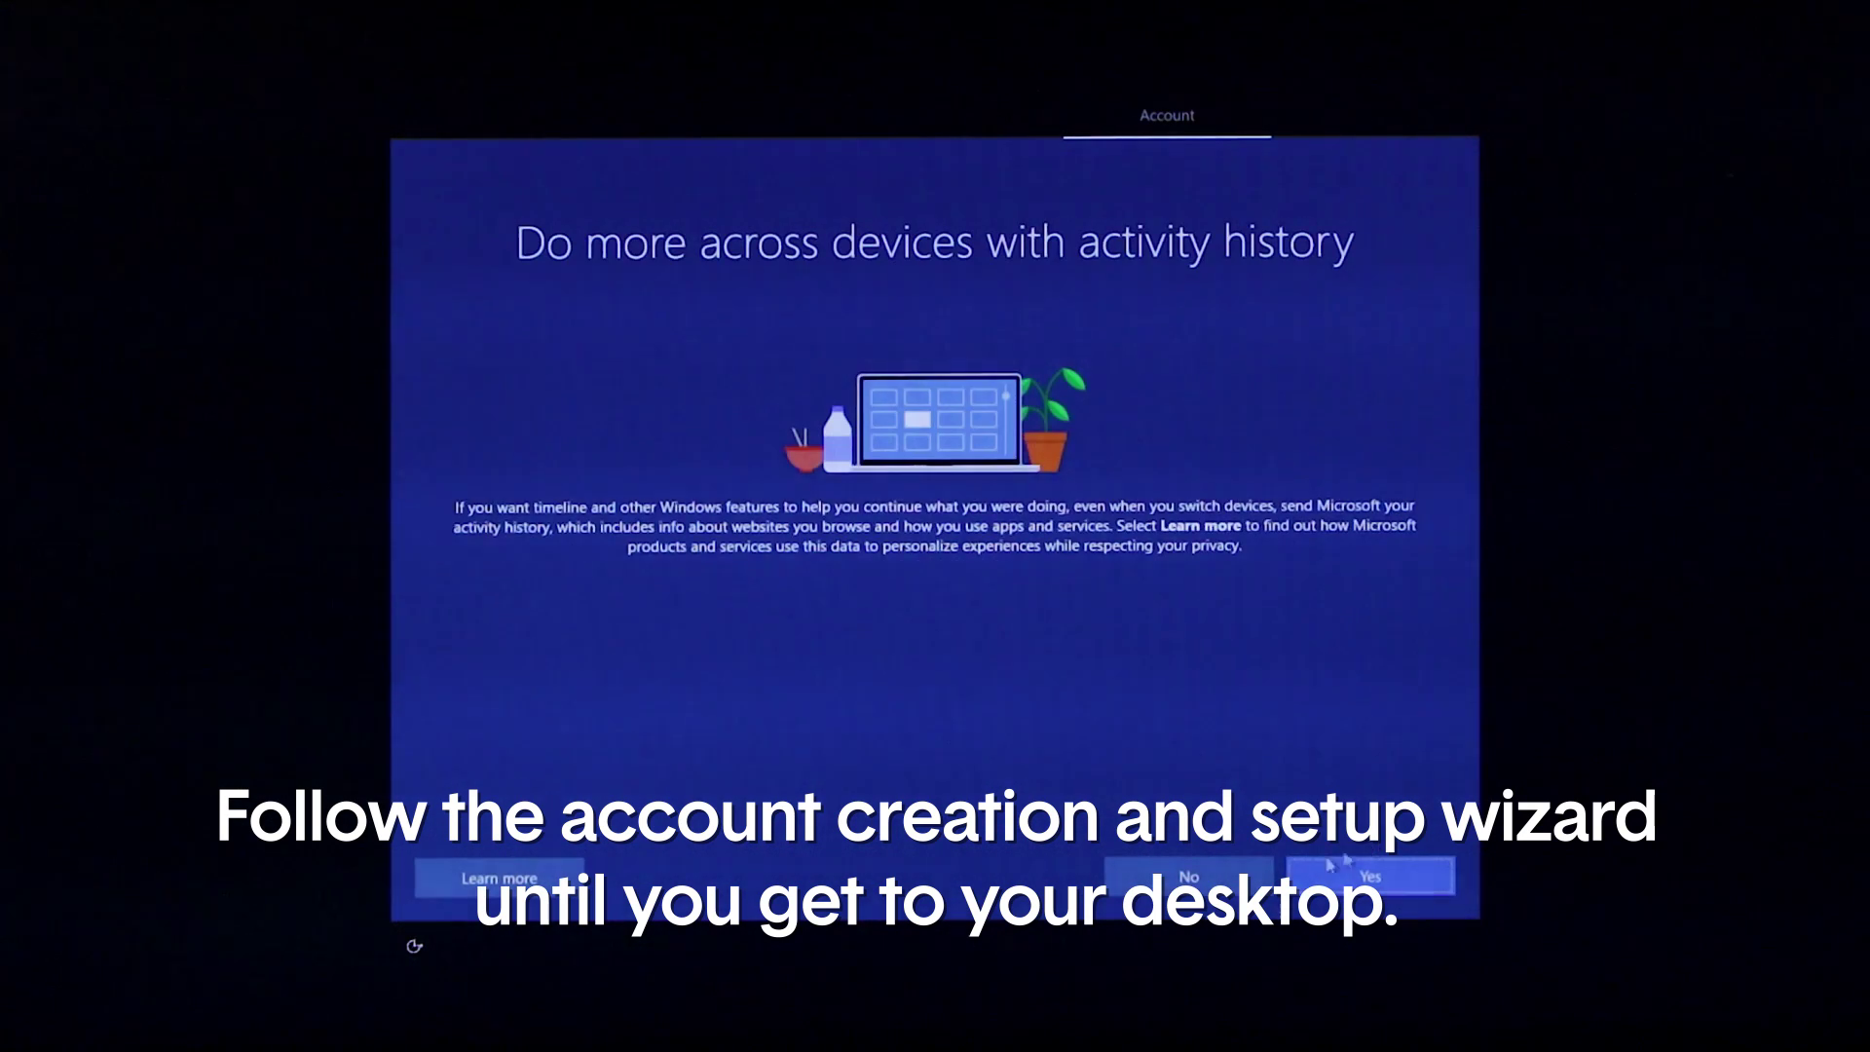
pyautogui.click(1343, 862)
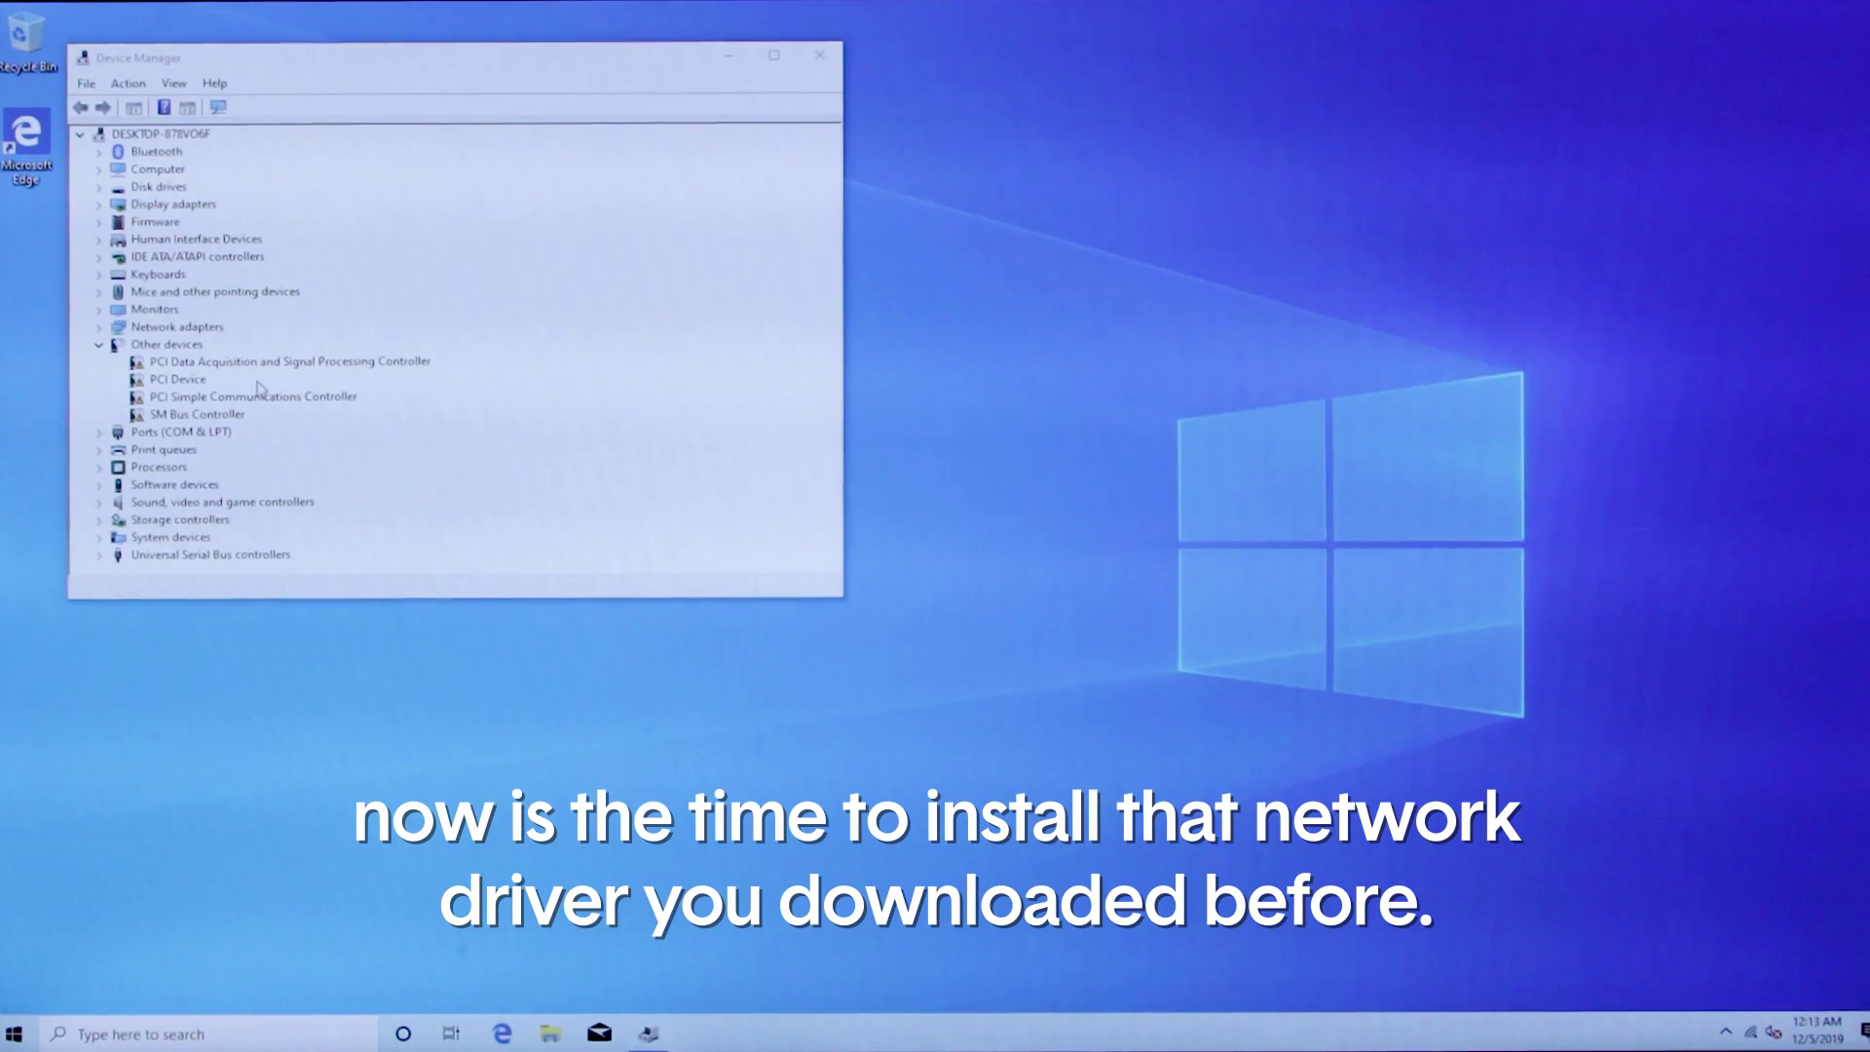
# Install the PCI Data Acquisition device's driver through an automatic online search
pyautogui.rightClick(272, 363)
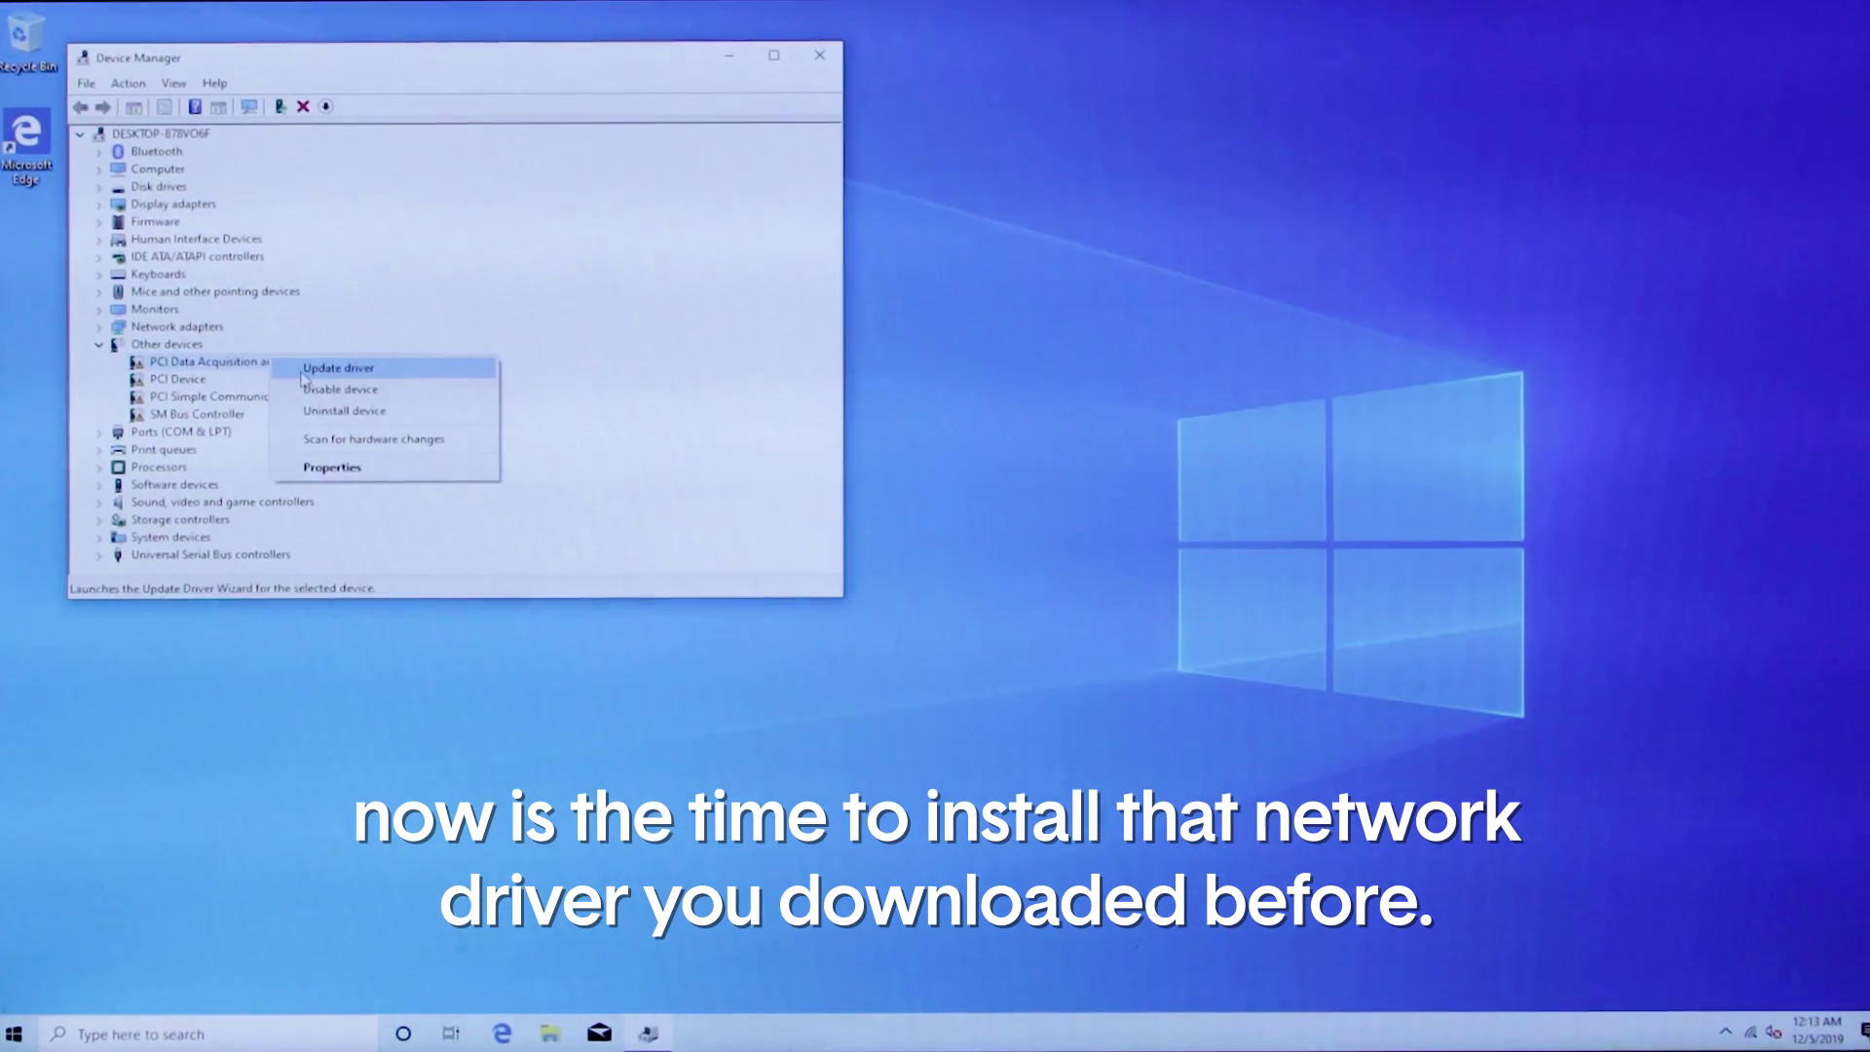
pyautogui.click(303, 372)
pyautogui.click(375, 311)
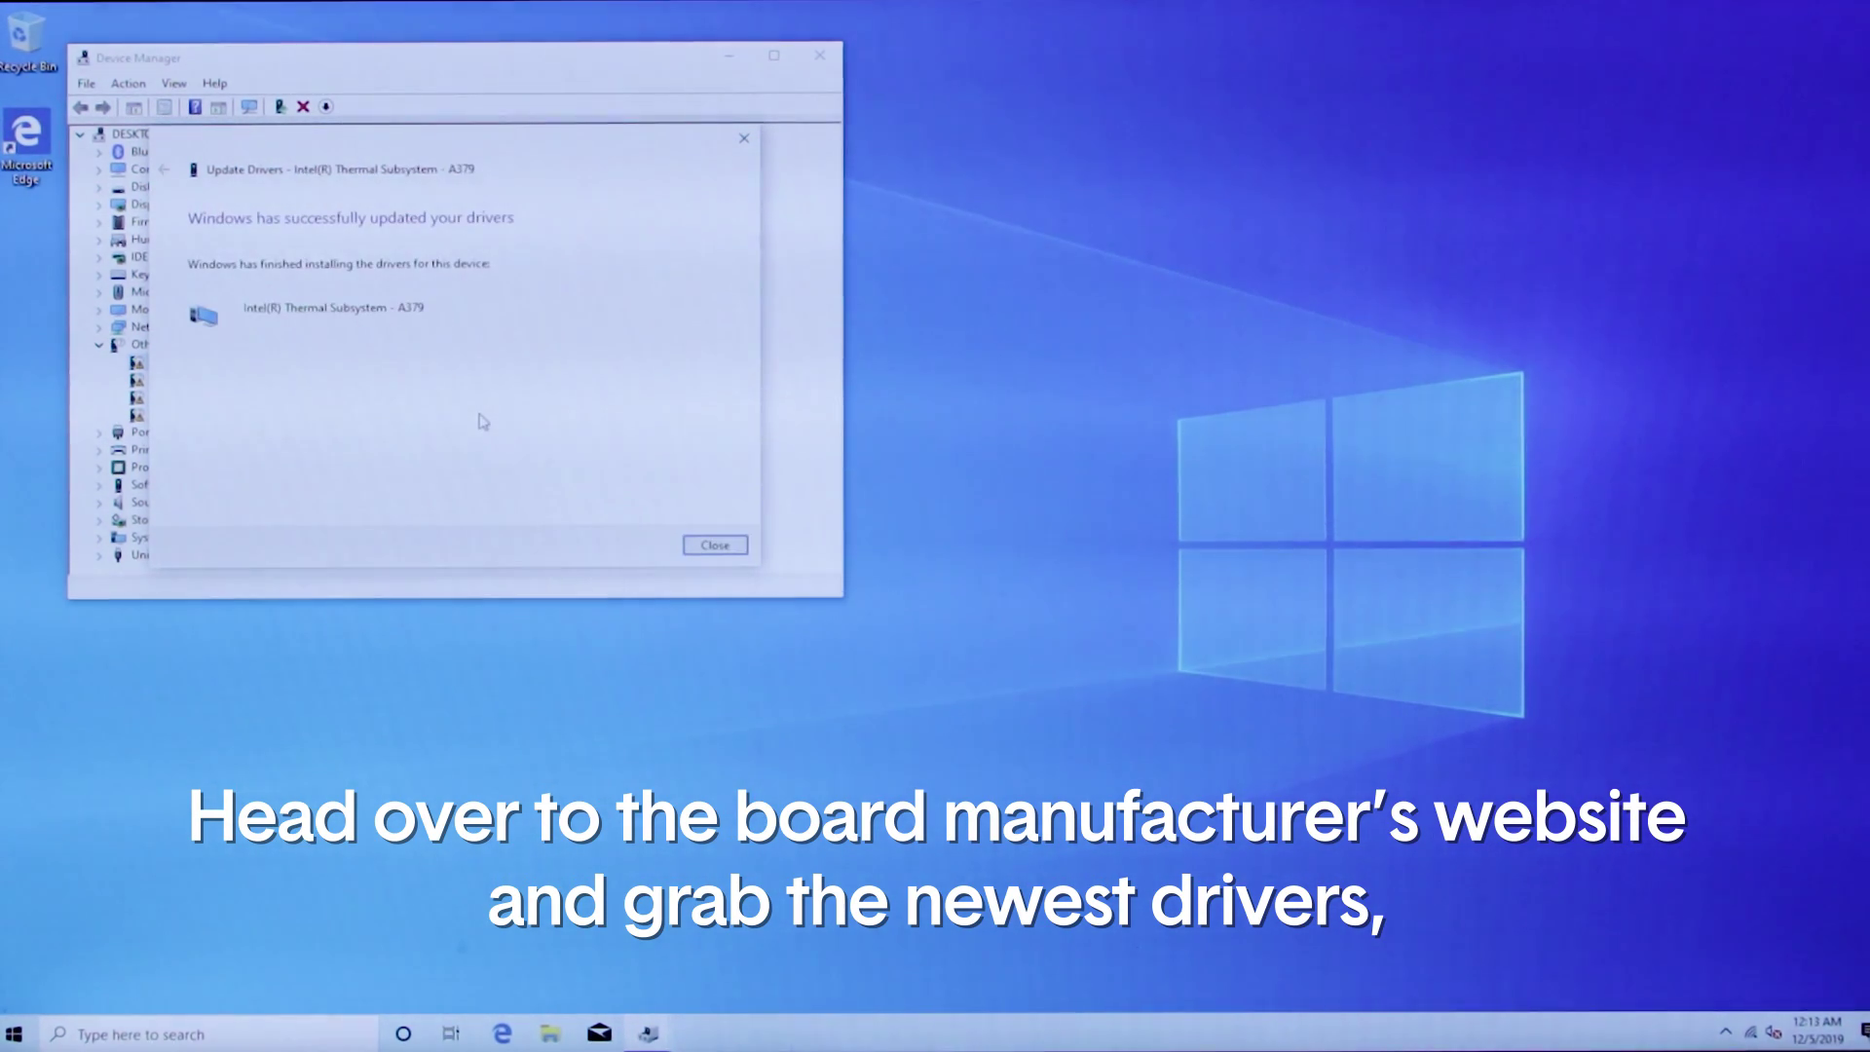
pyautogui.click(714, 544)
# Install the unknown PCI Device's driver through an automatic online search
pyautogui.rightClick(150, 226)
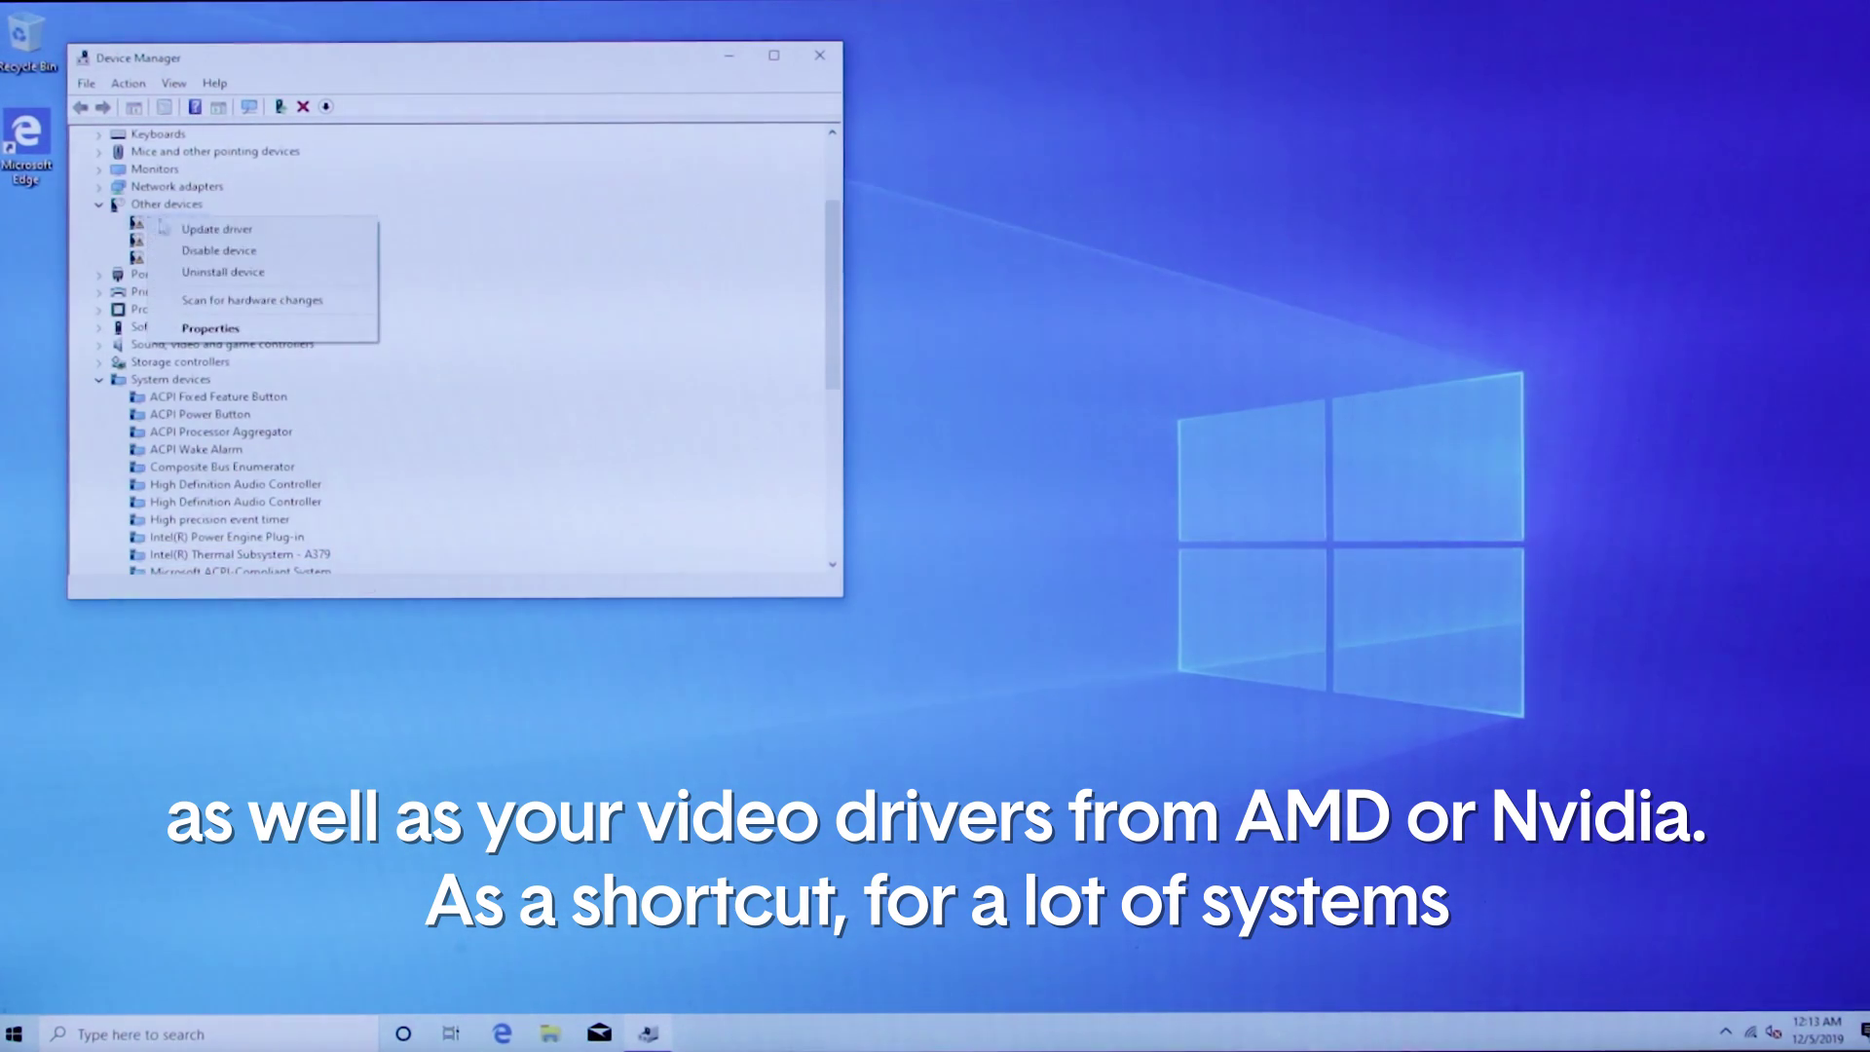
pyautogui.click(205, 237)
pyautogui.click(377, 302)
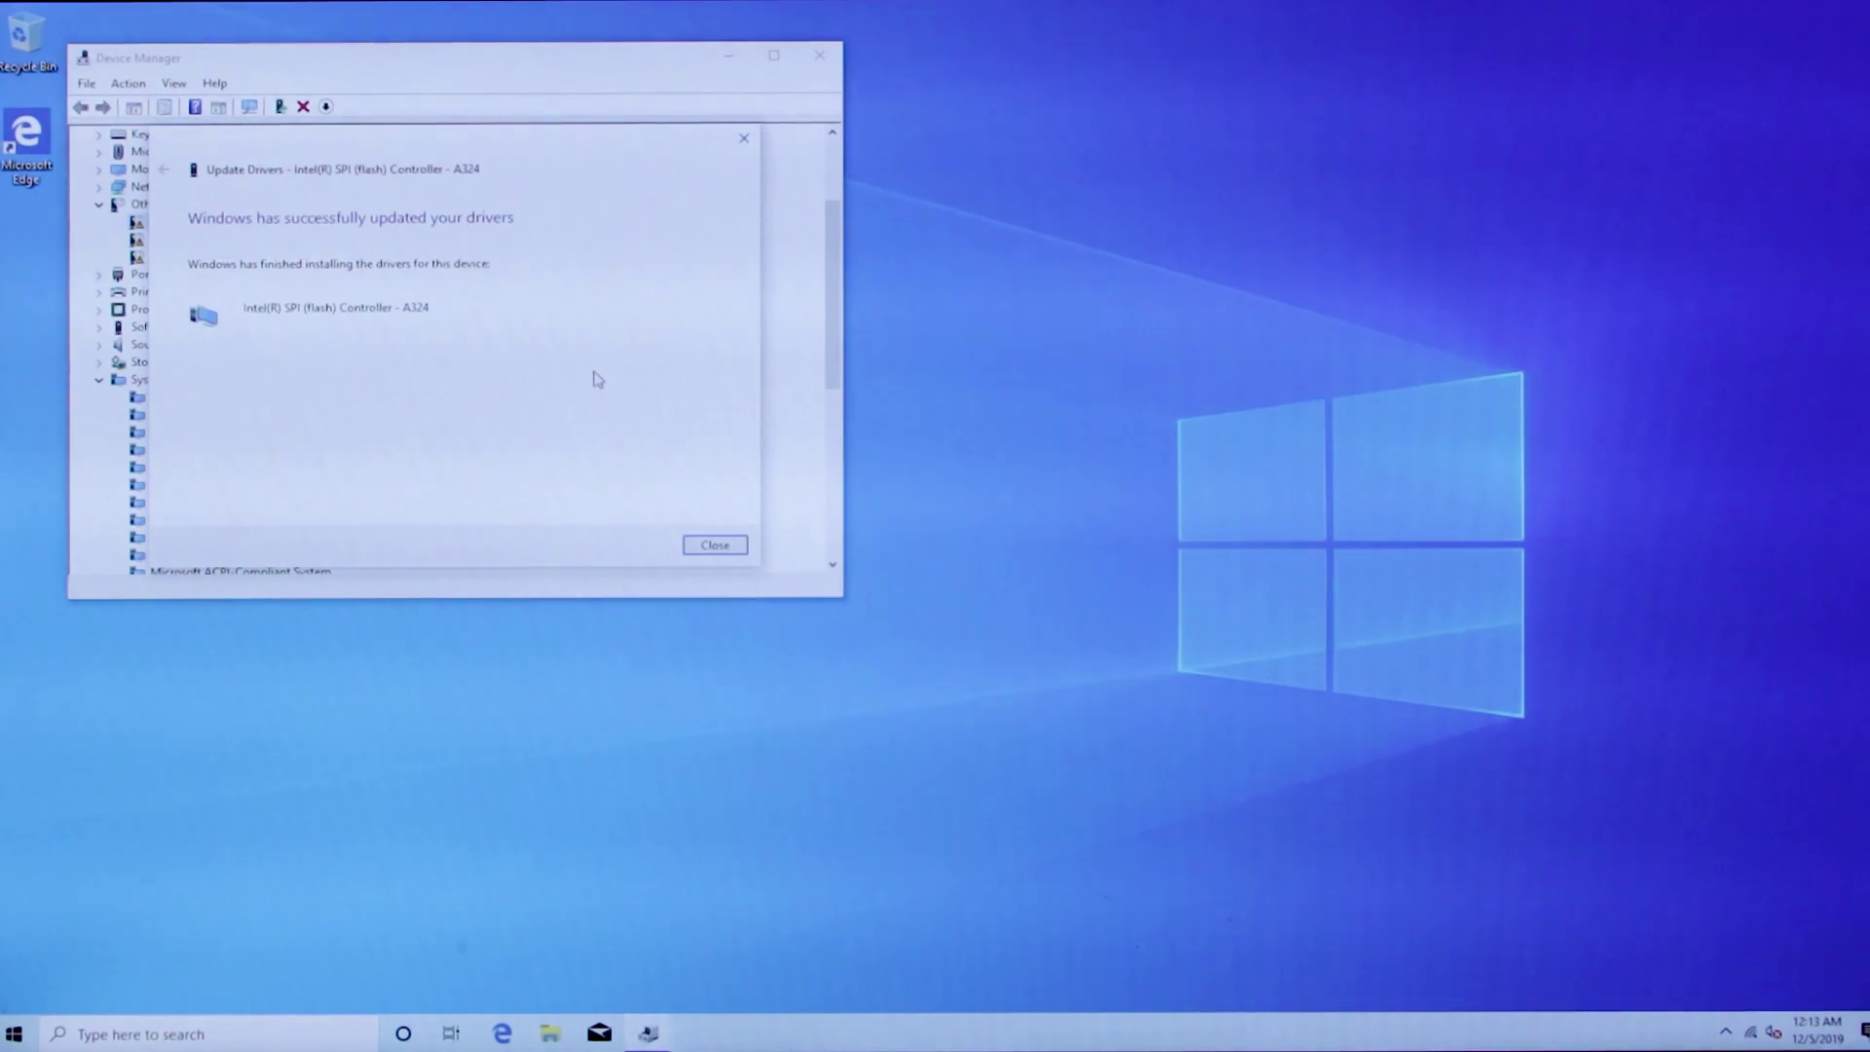
pyautogui.click(727, 542)
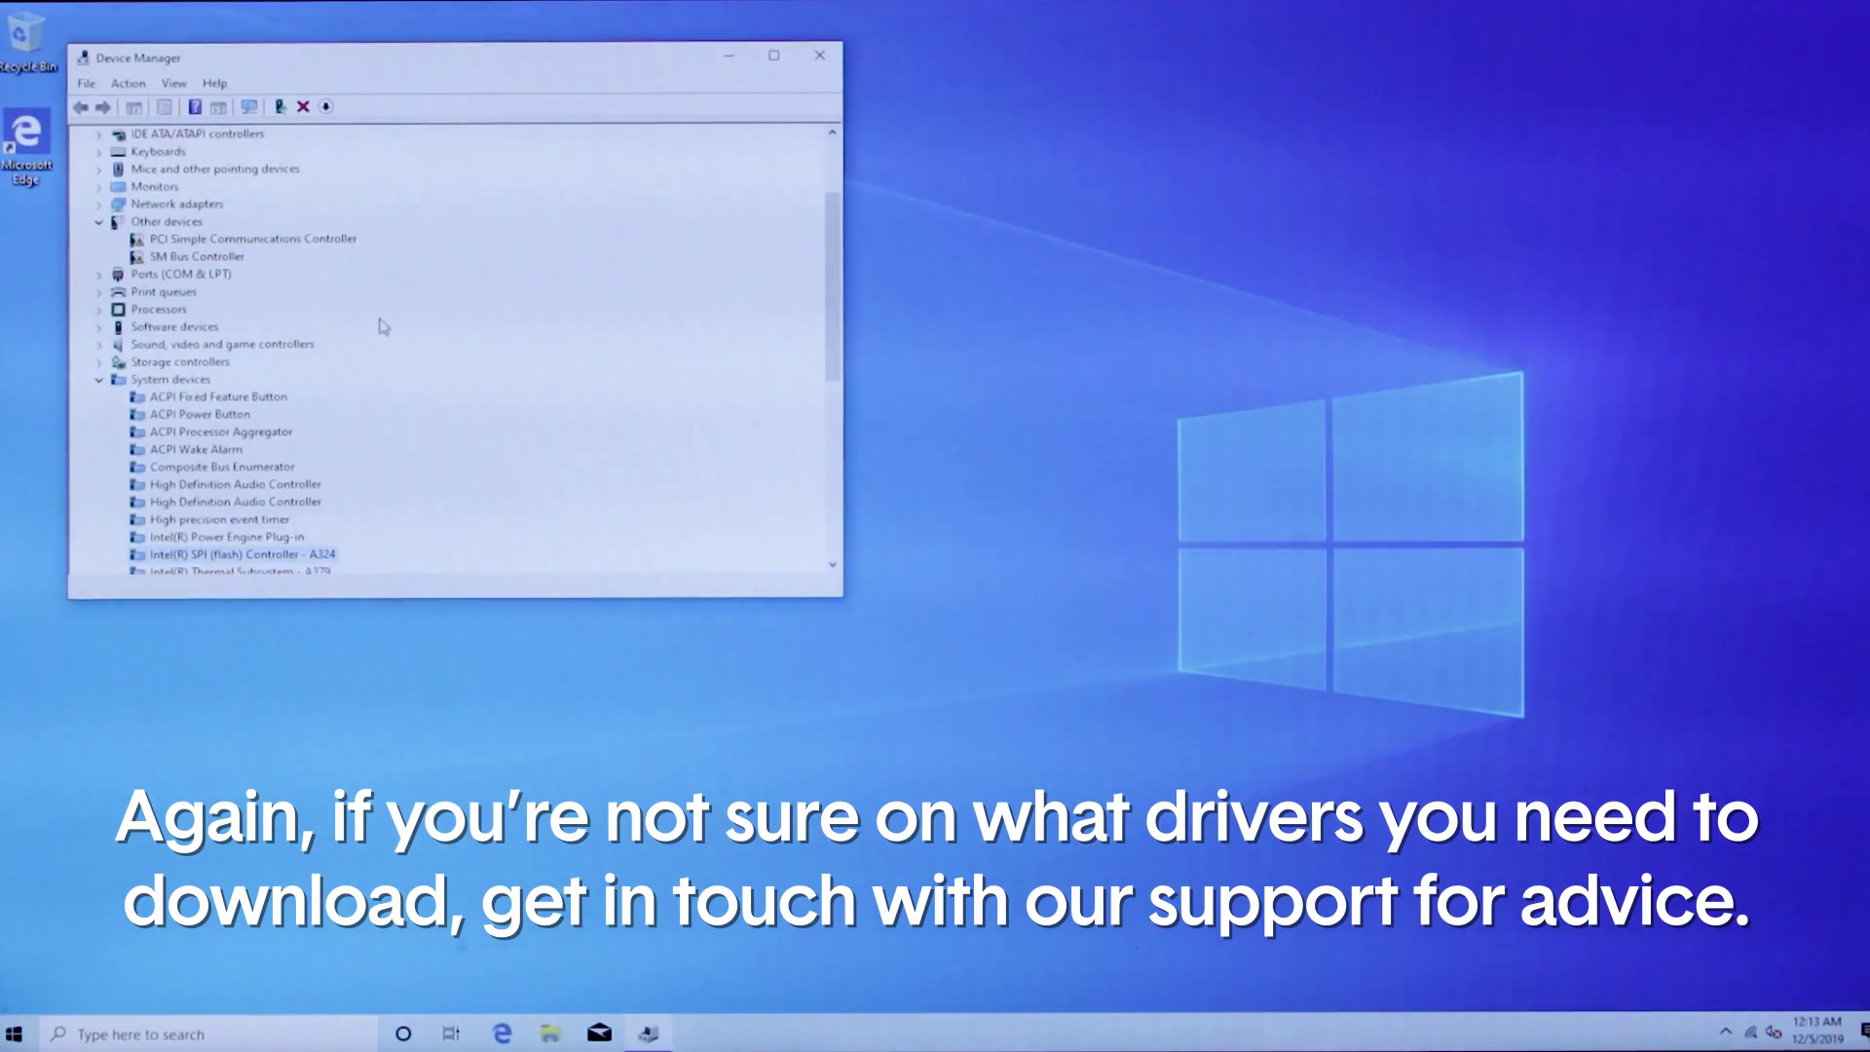